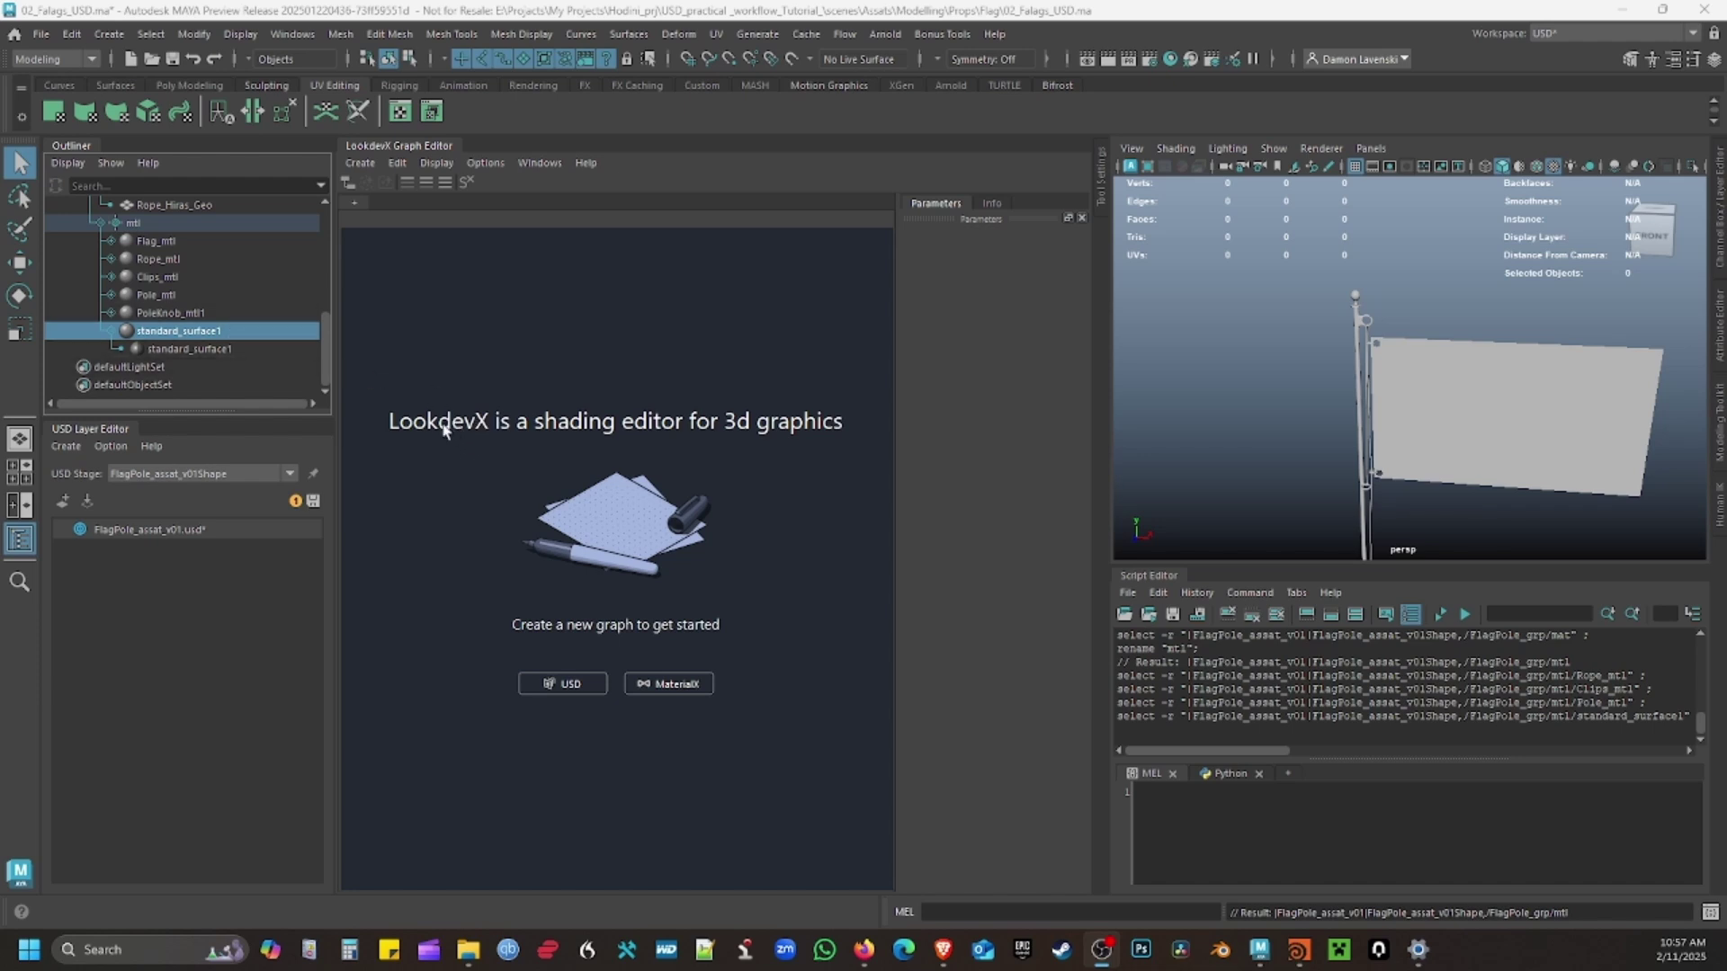
Open the standard_surface1 material in a new LookdevX graph and enter the material's internal network.
right_click(214, 331)
click(270, 342)
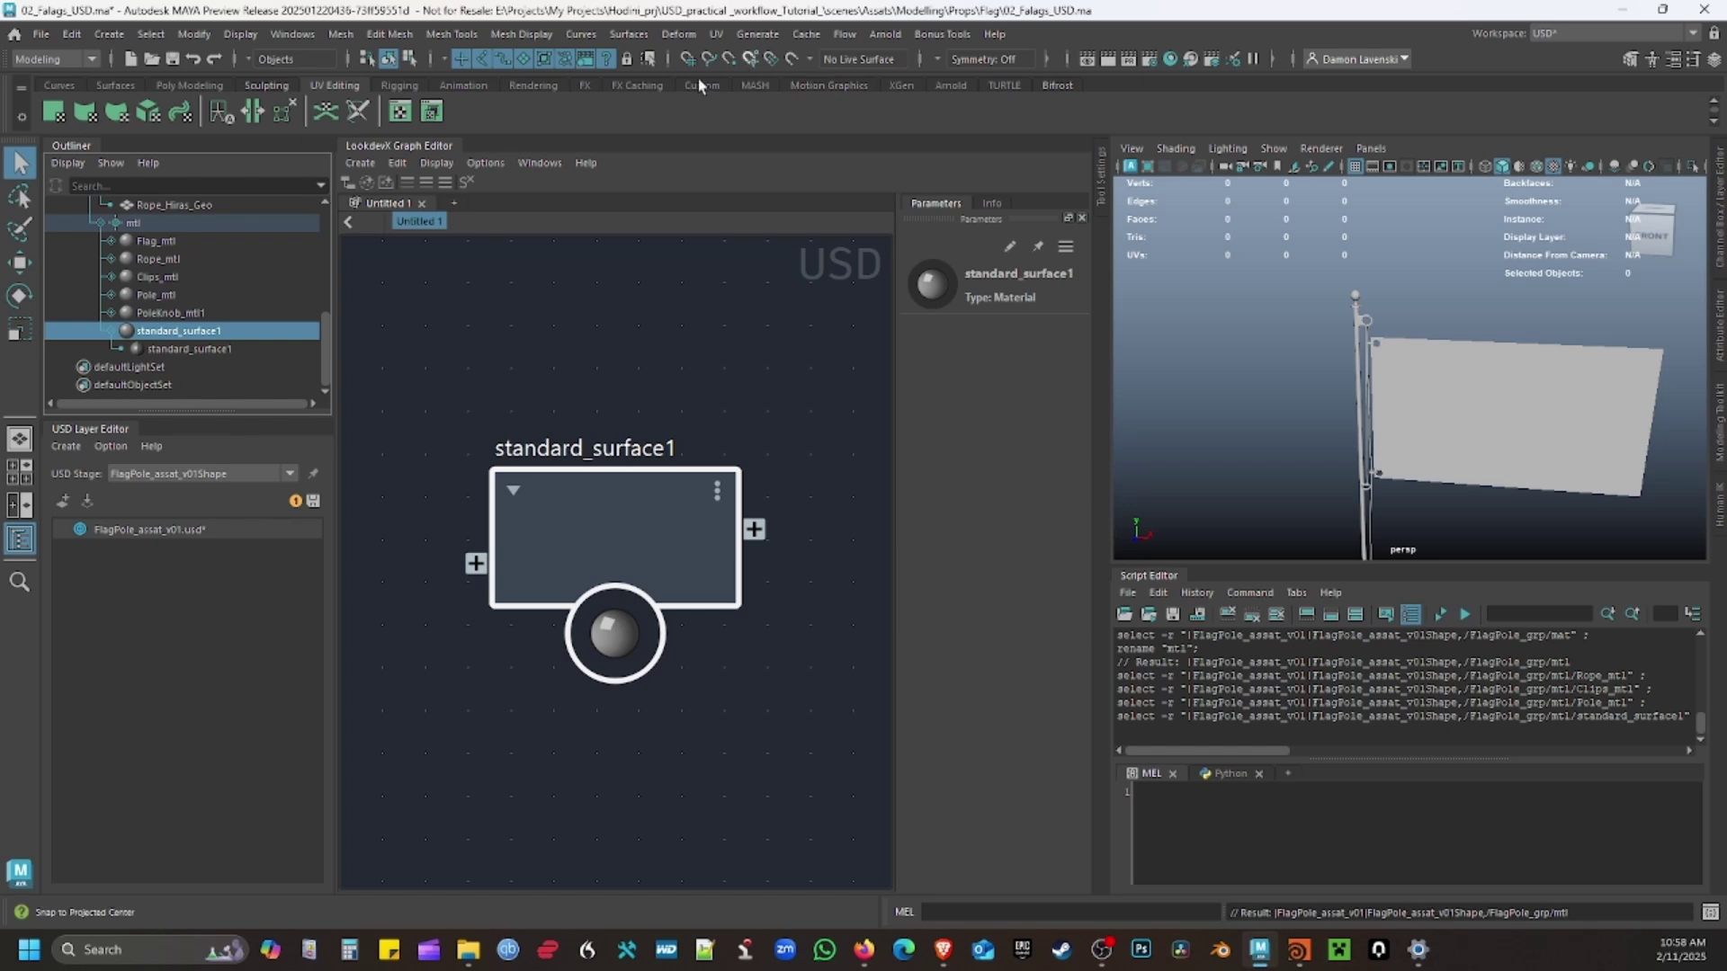
click(293, 34)
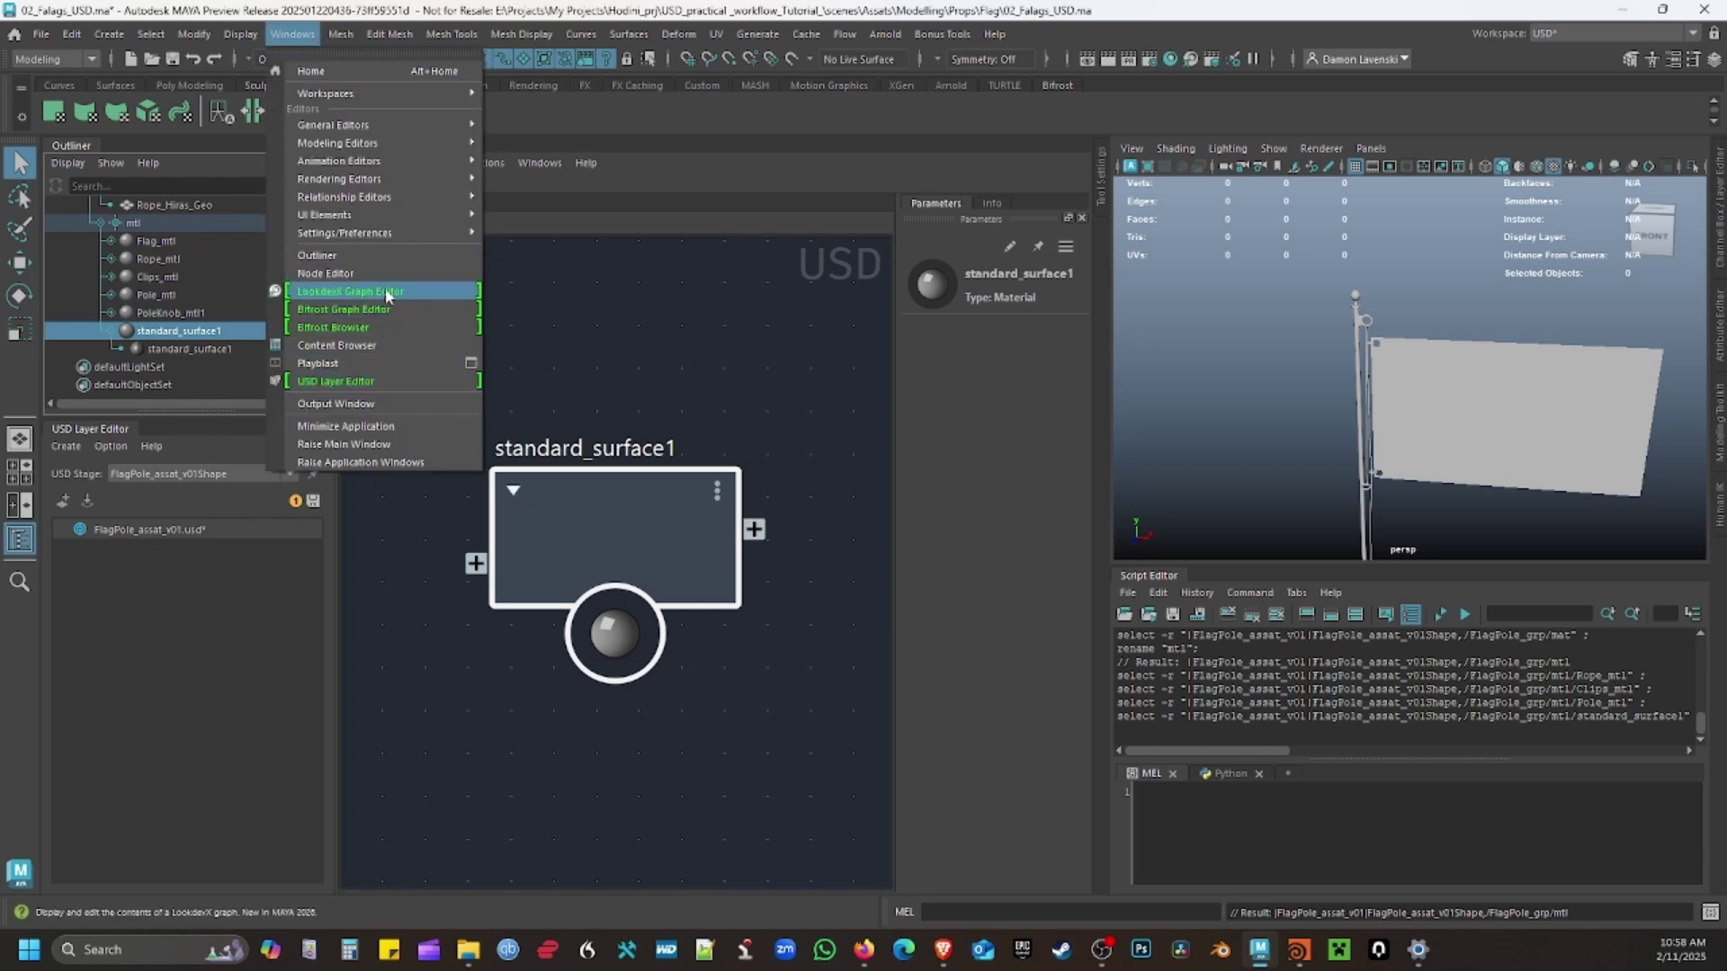
click(571, 372)
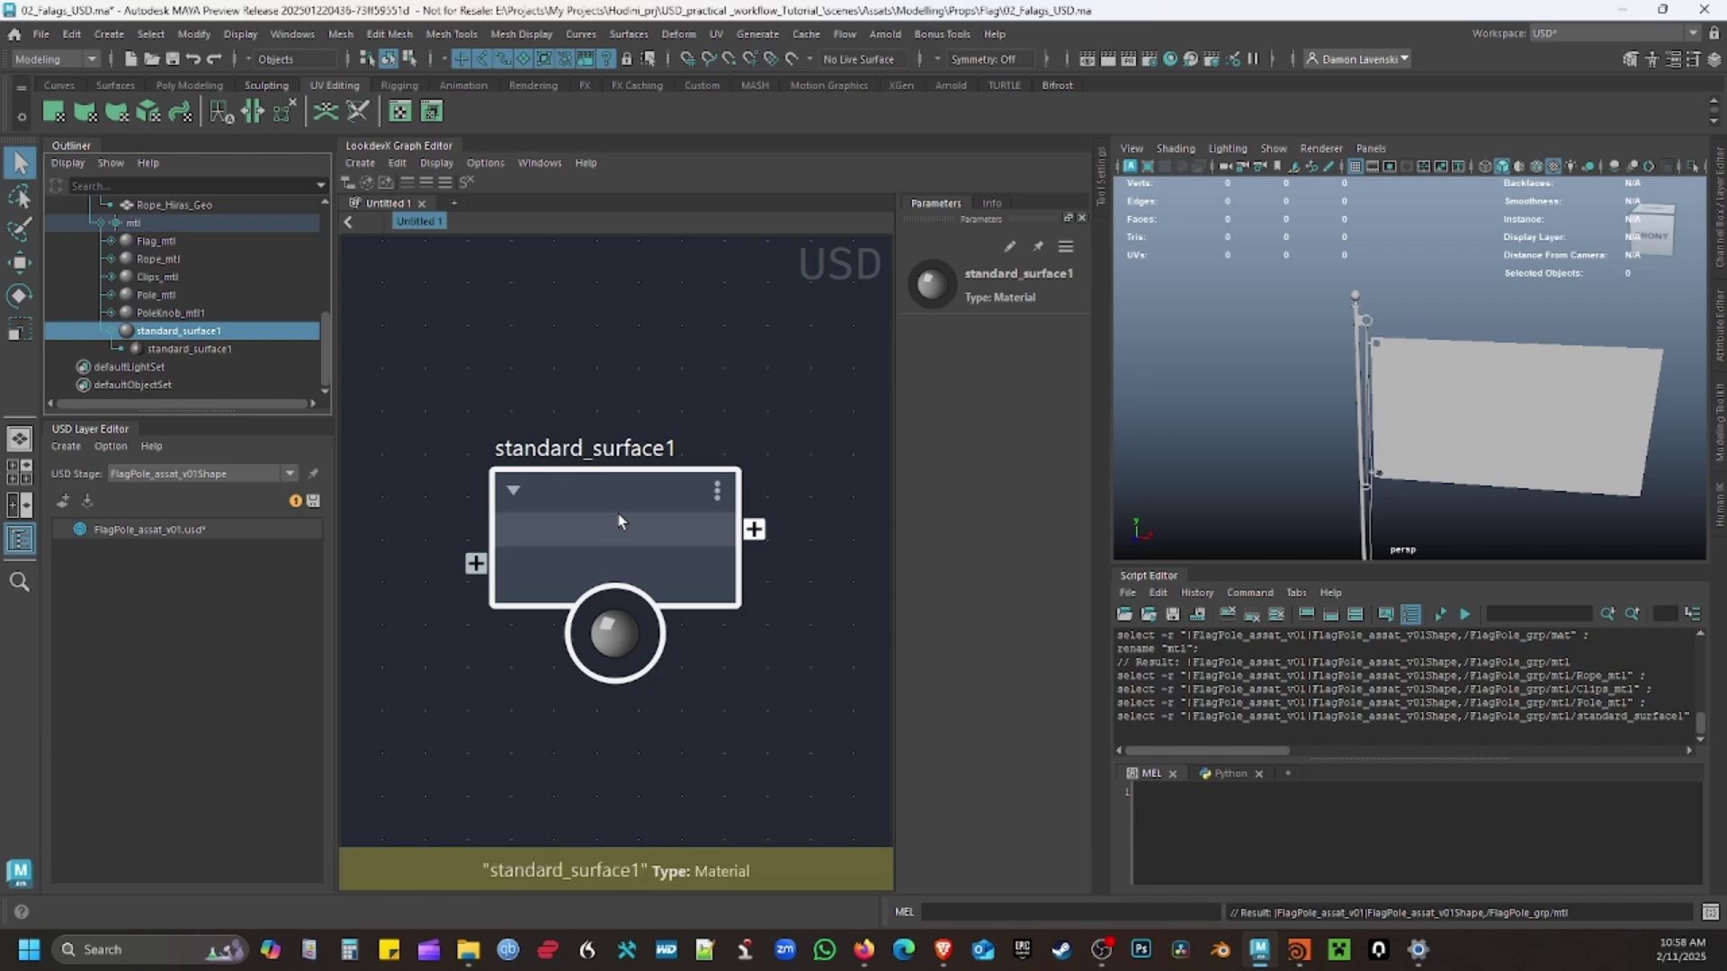
drag(640, 477, 594, 353)
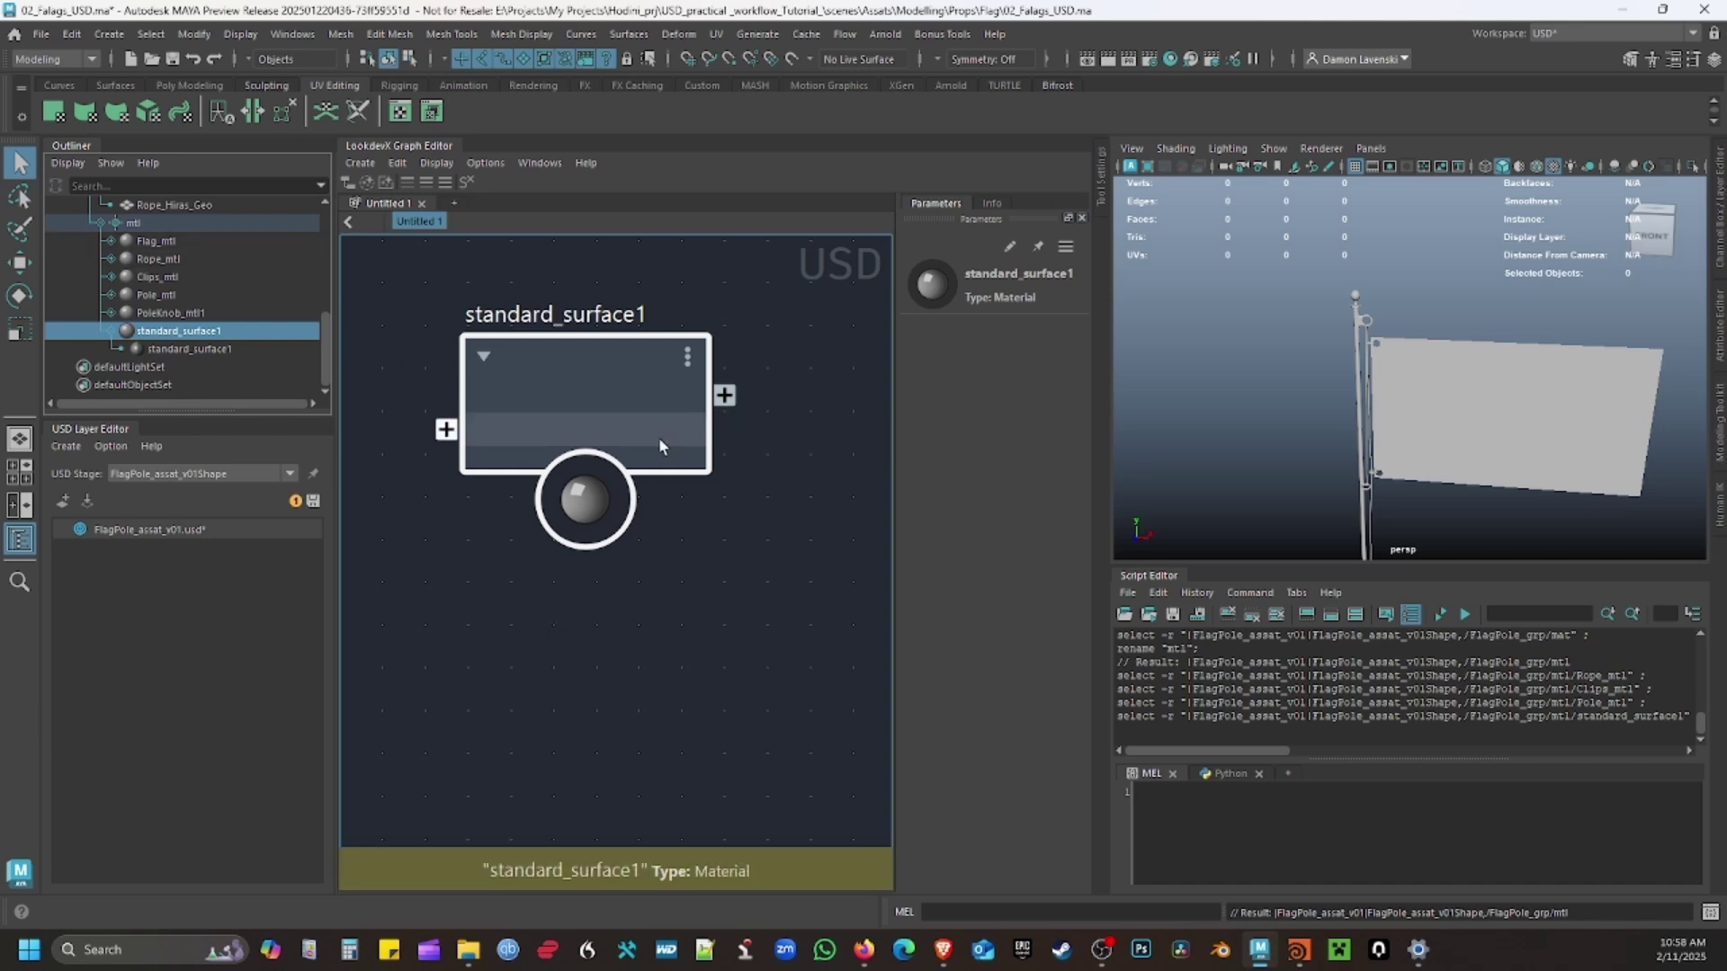
double_click(615, 370)
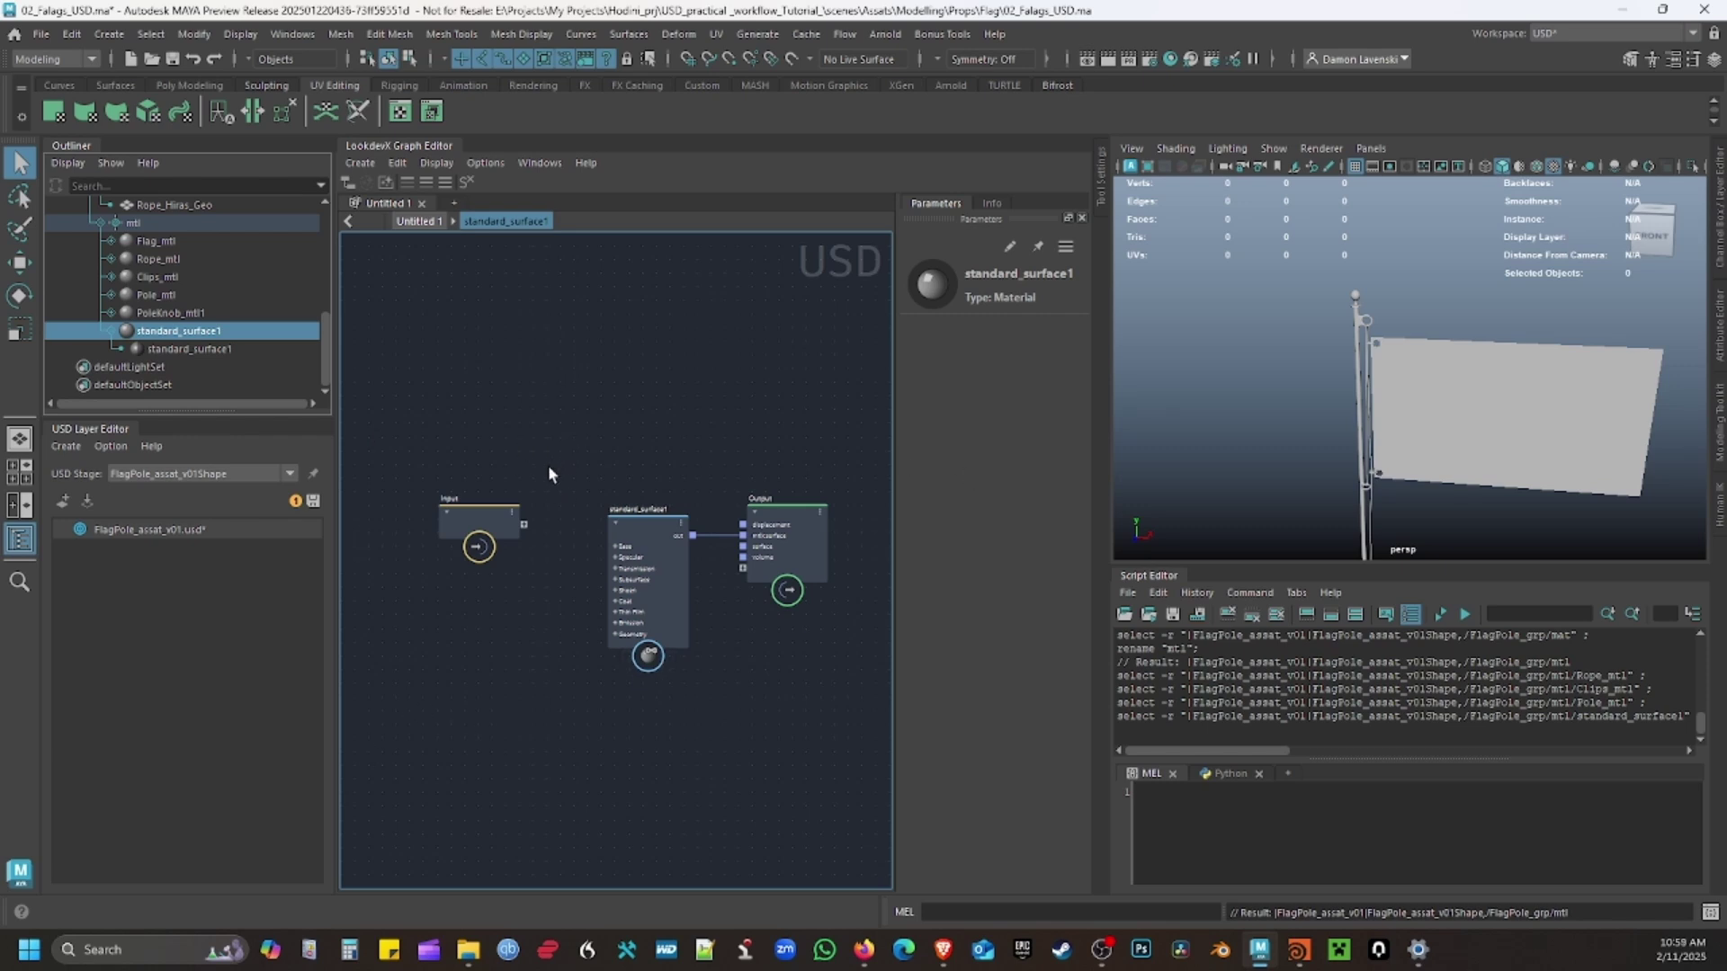
Expose the shader's base, base_color, diffuse_roughness and metalness by connecting each of them to a new port on the Input node.
drag(474, 529, 460, 437)
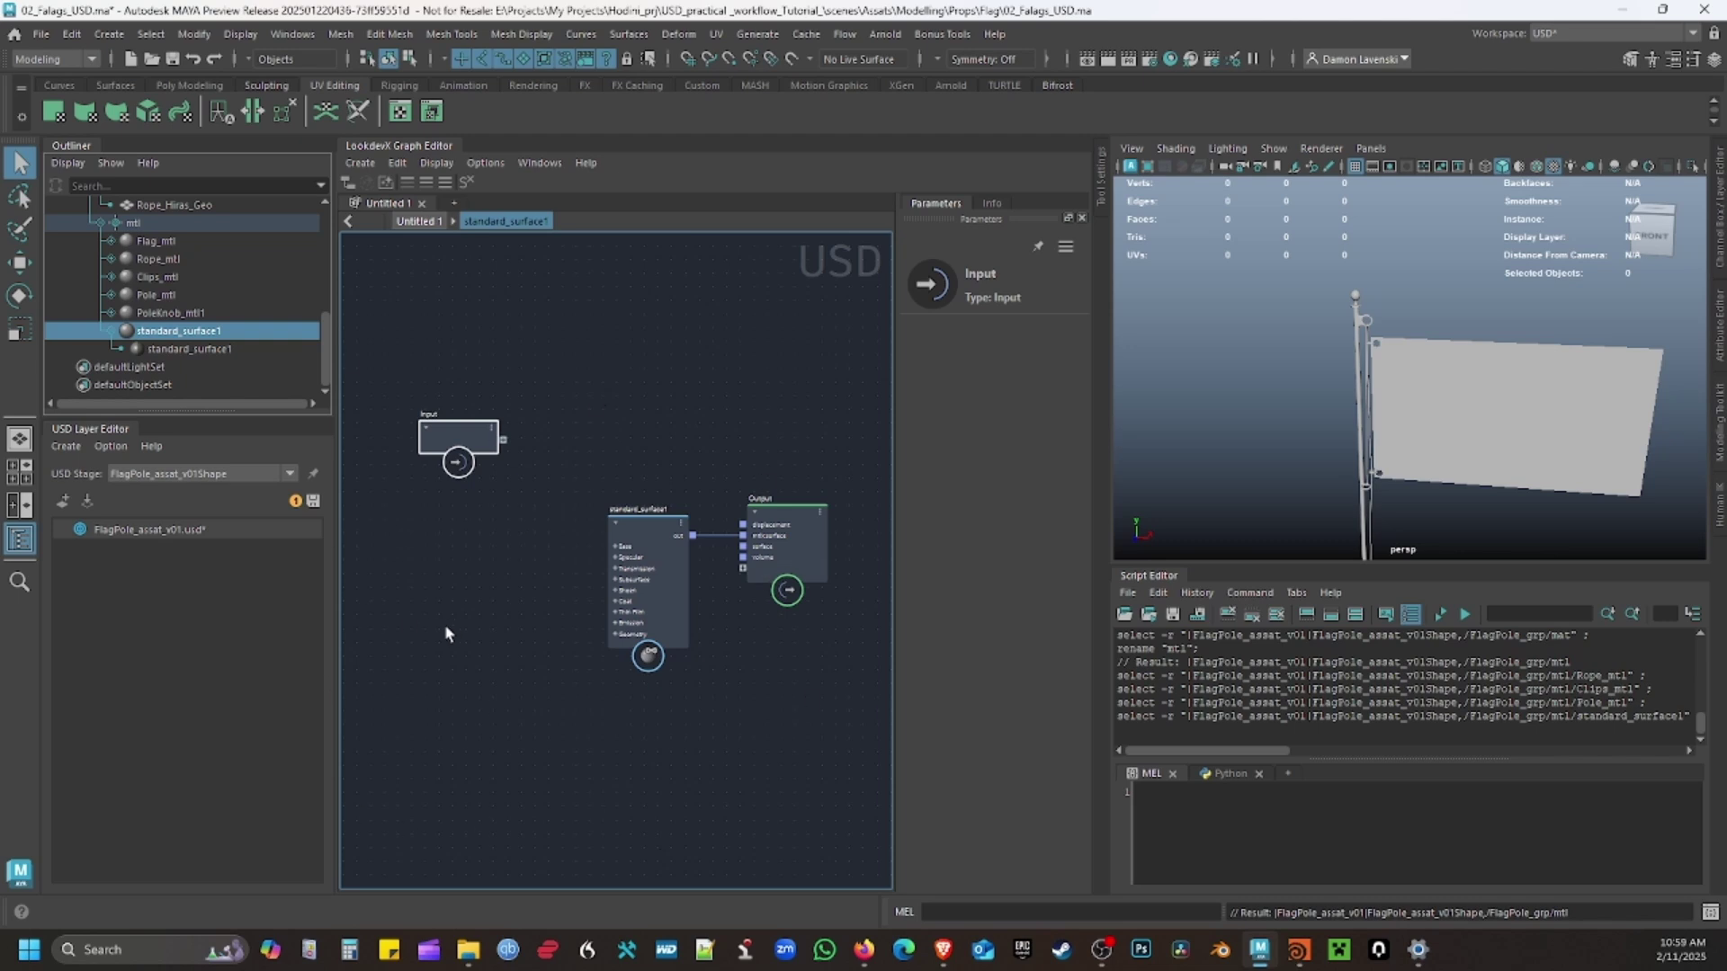
scroll(666, 546, up, 3)
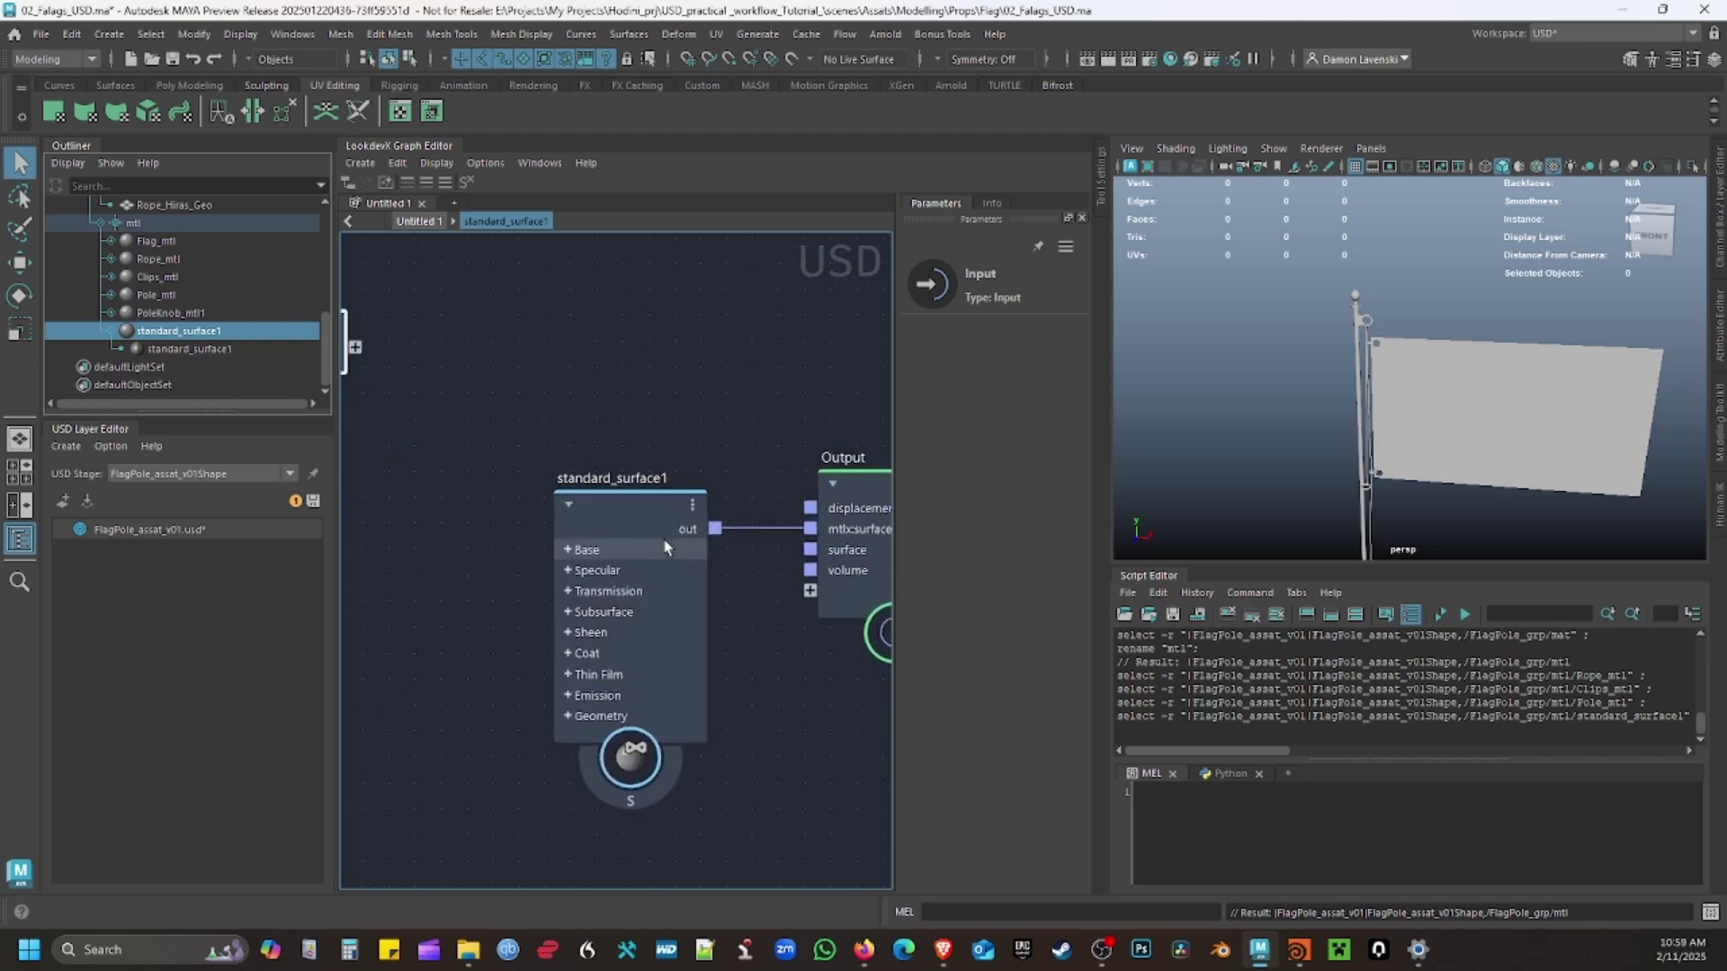
middle_drag(565, 403, 692, 400)
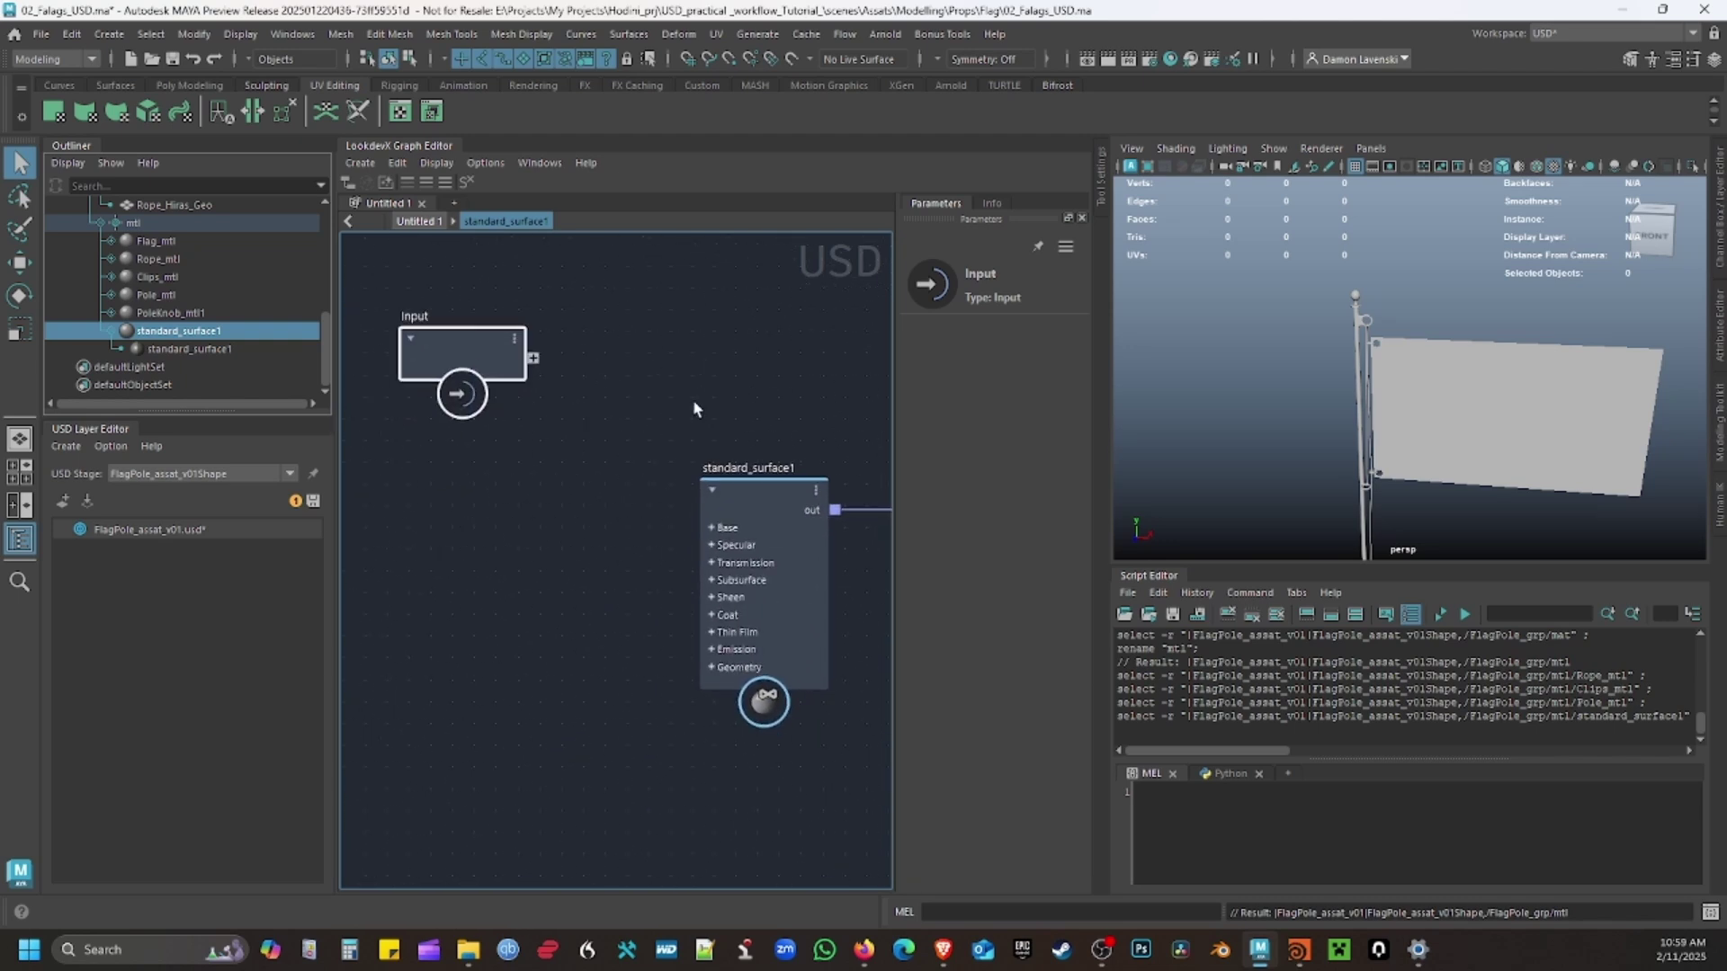
click(711, 528)
drag(694, 545, 533, 358)
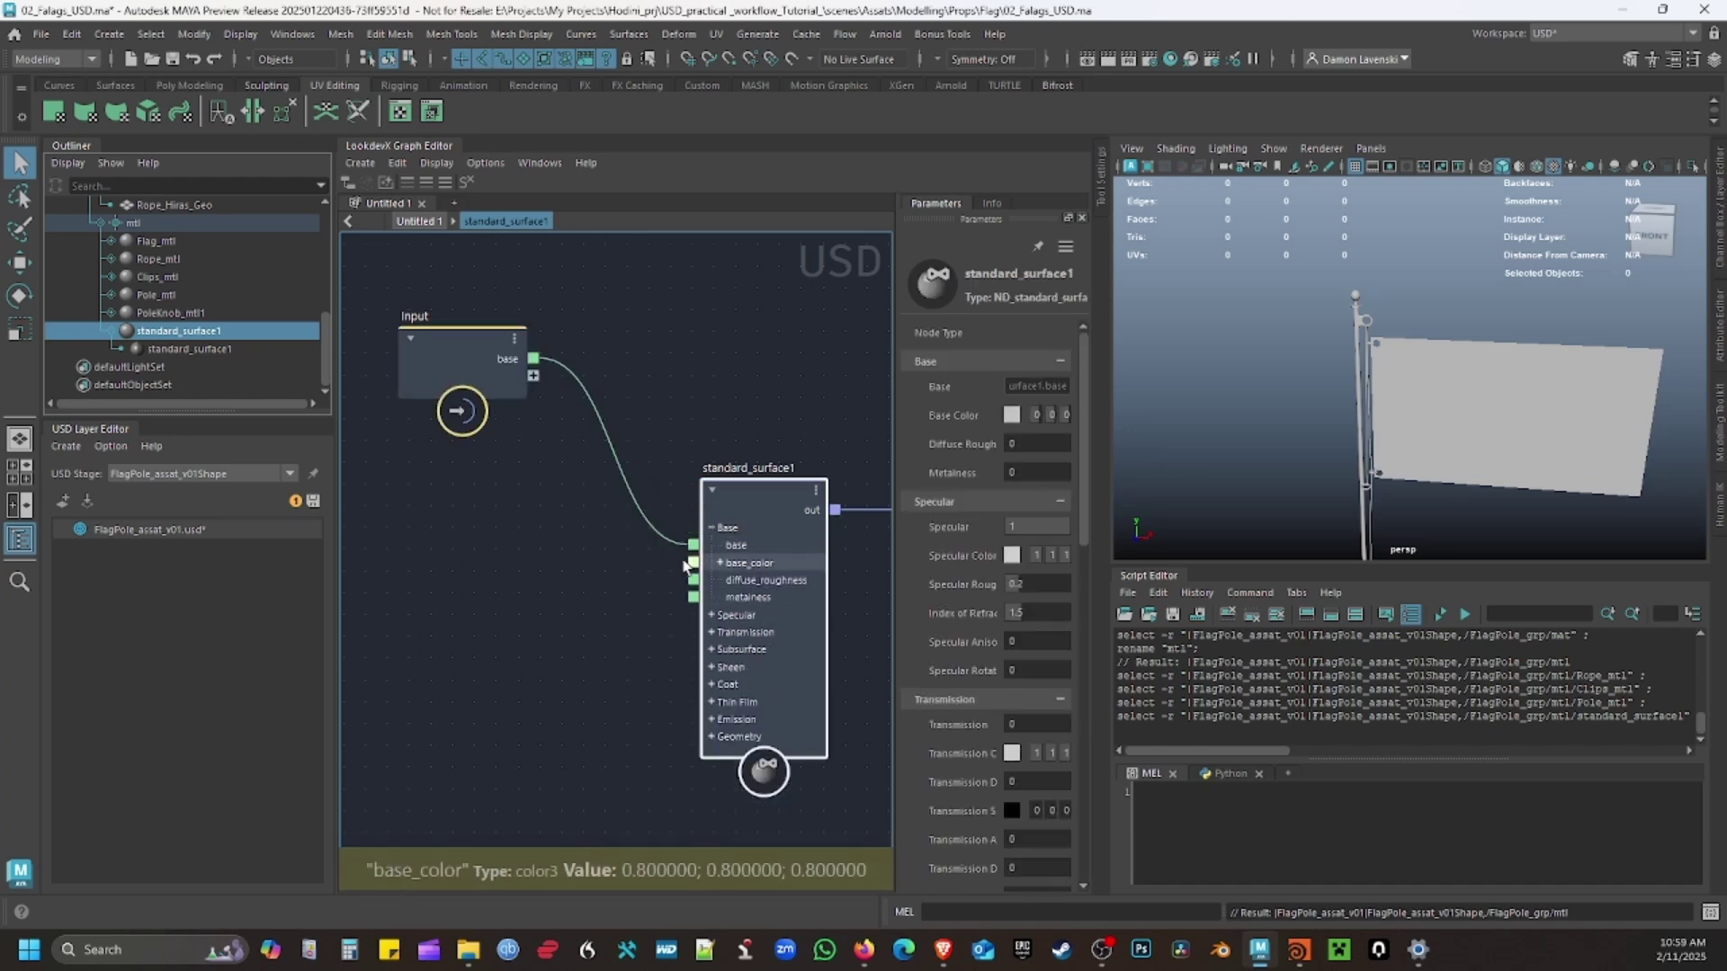
drag(692, 562, 533, 376)
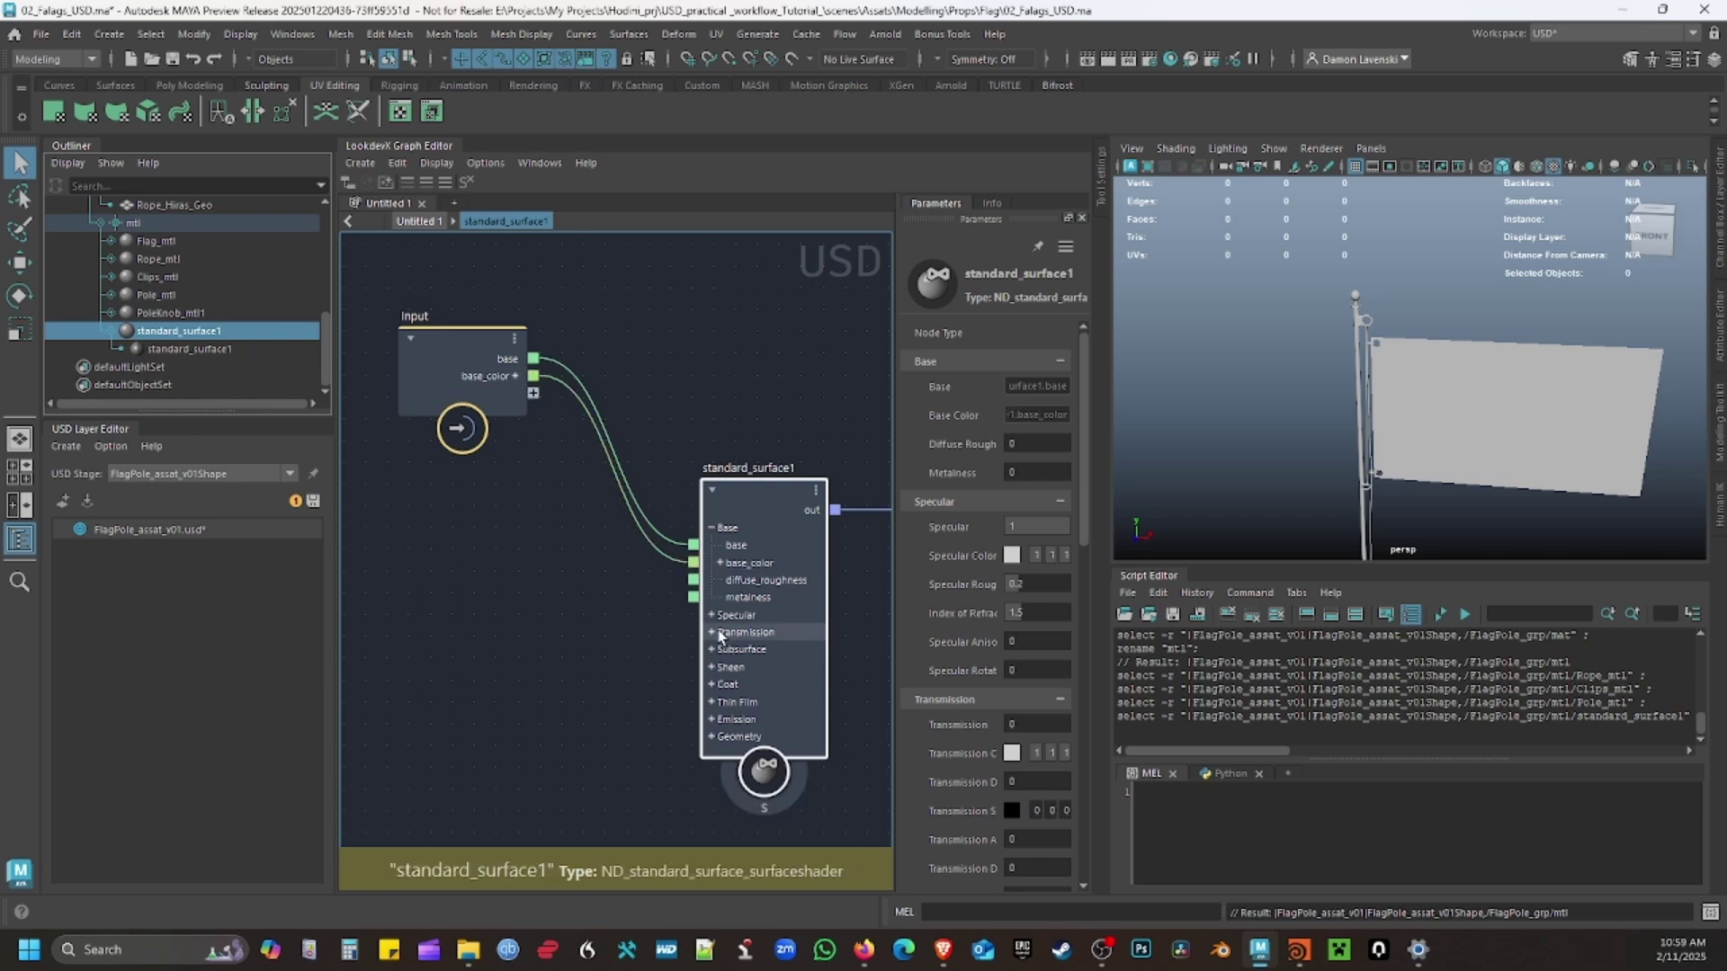
drag(692, 579, 535, 396)
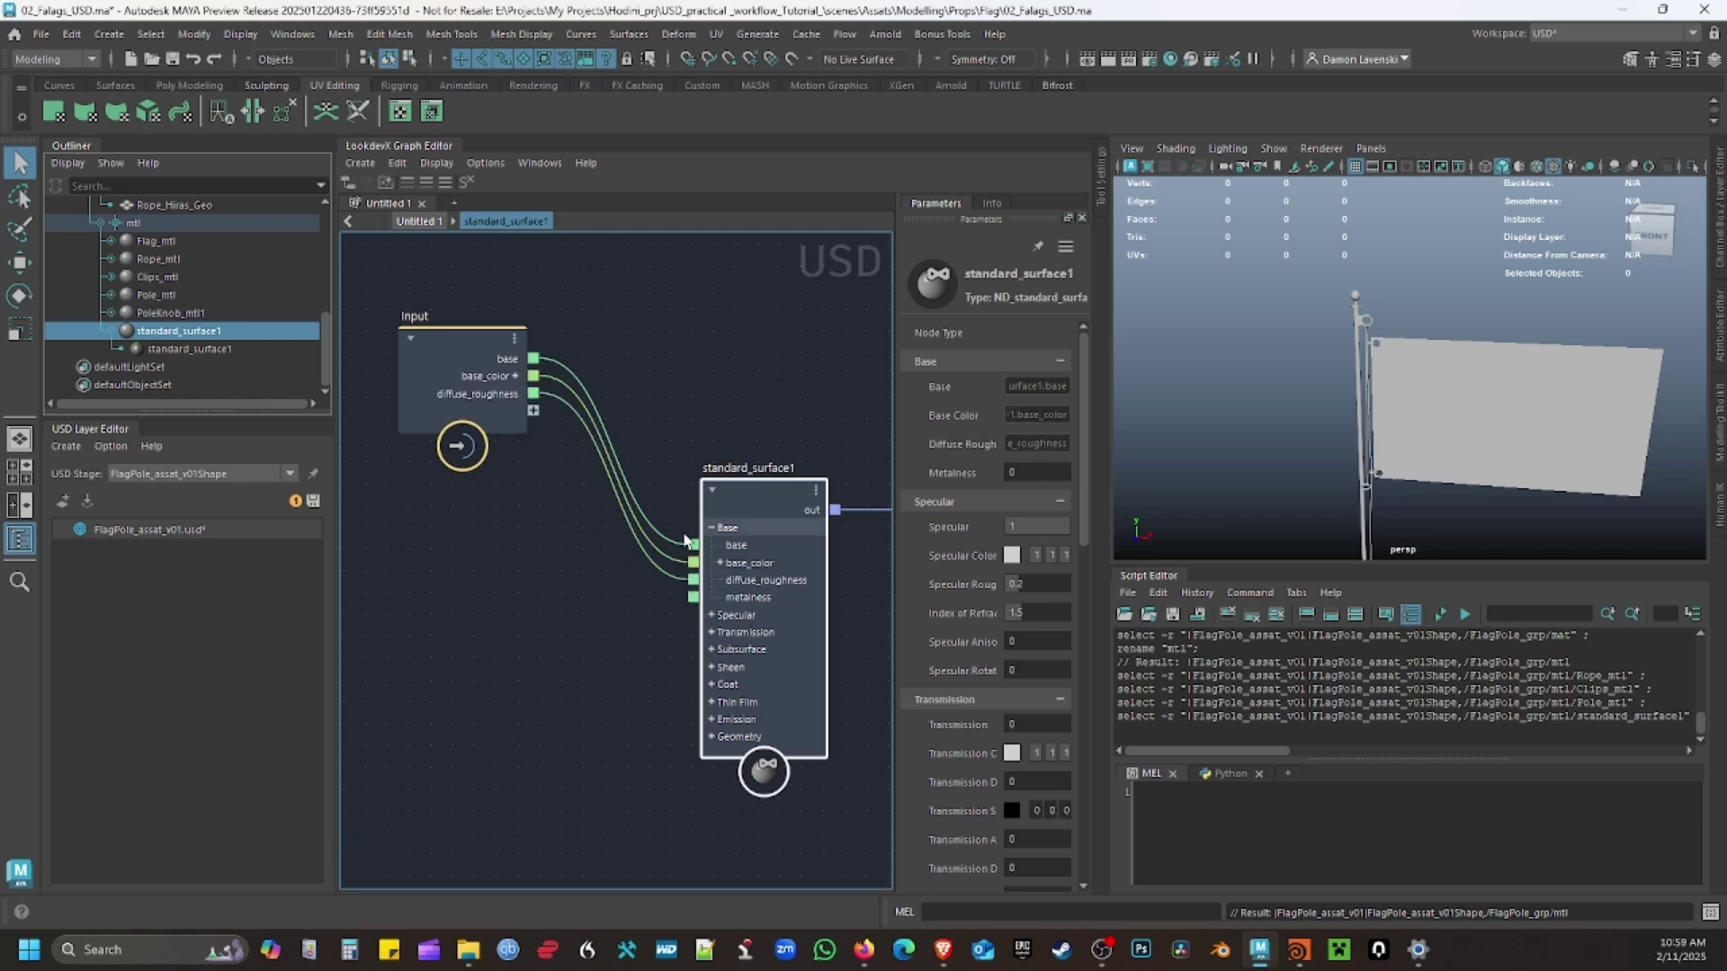
drag(693, 596, 533, 411)
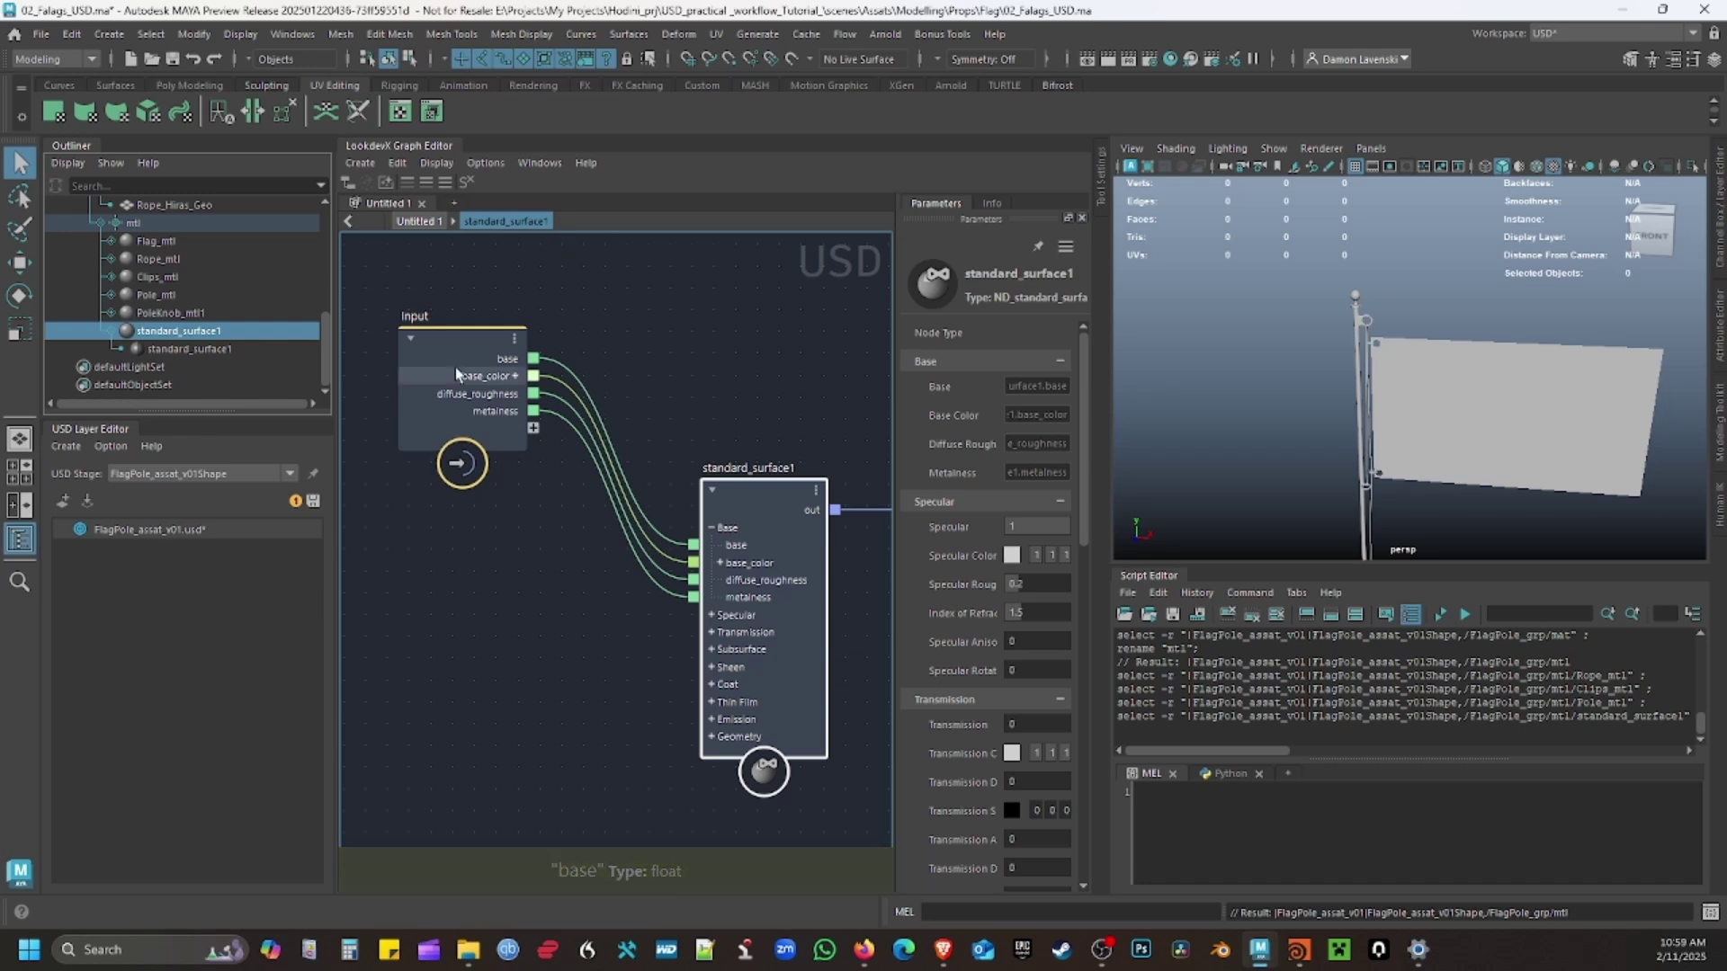
Line up the Input node beside the standard_surface1 shader node and look through the shader's parameters.
drag(455, 367, 492, 463)
drag(813, 485, 834, 413)
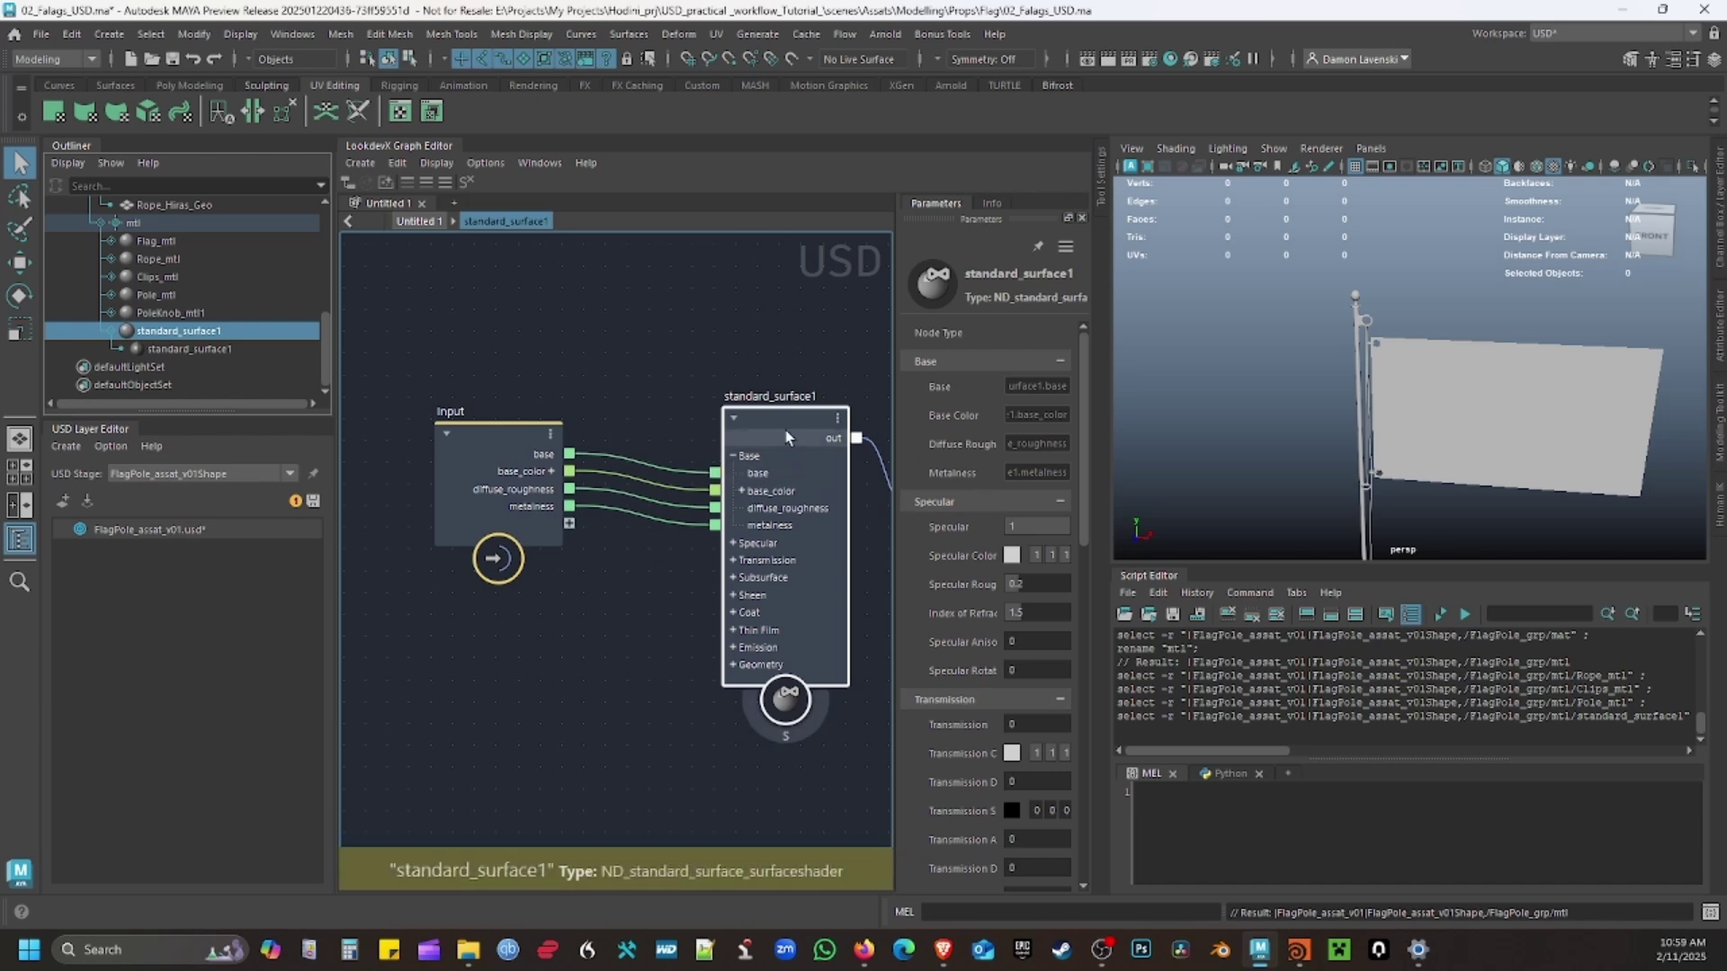
drag(763, 482, 742, 486)
scroll(914, 520, down, 8)
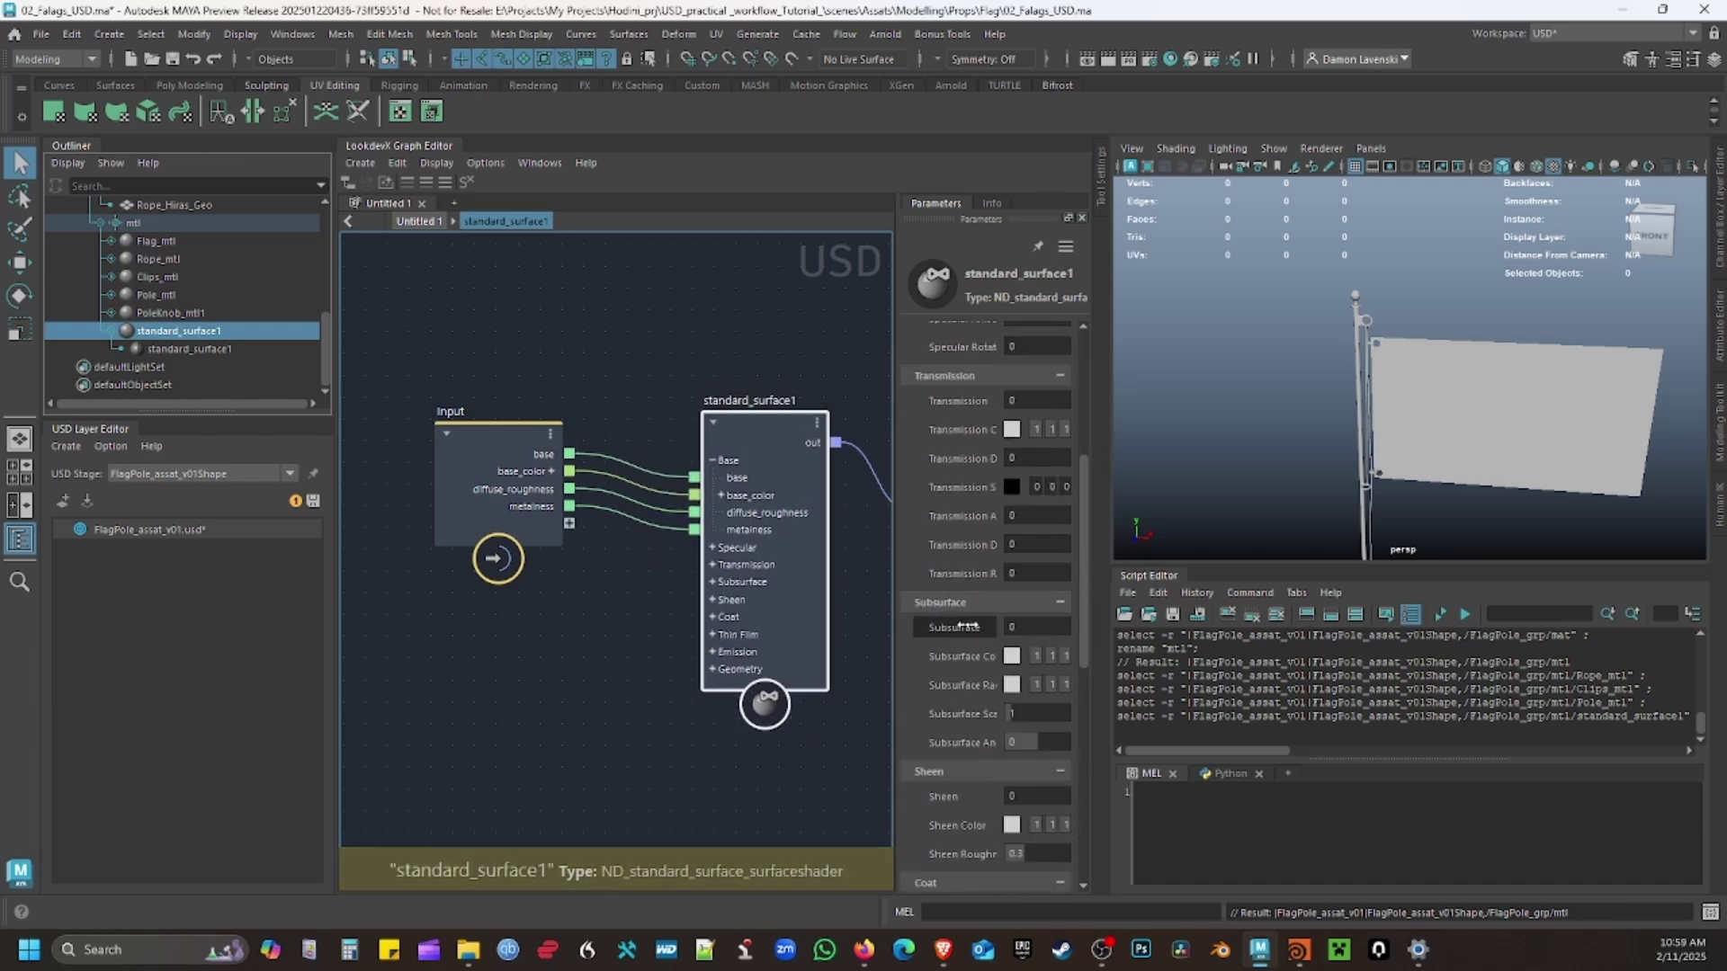
scroll(1004, 592, up, 10)
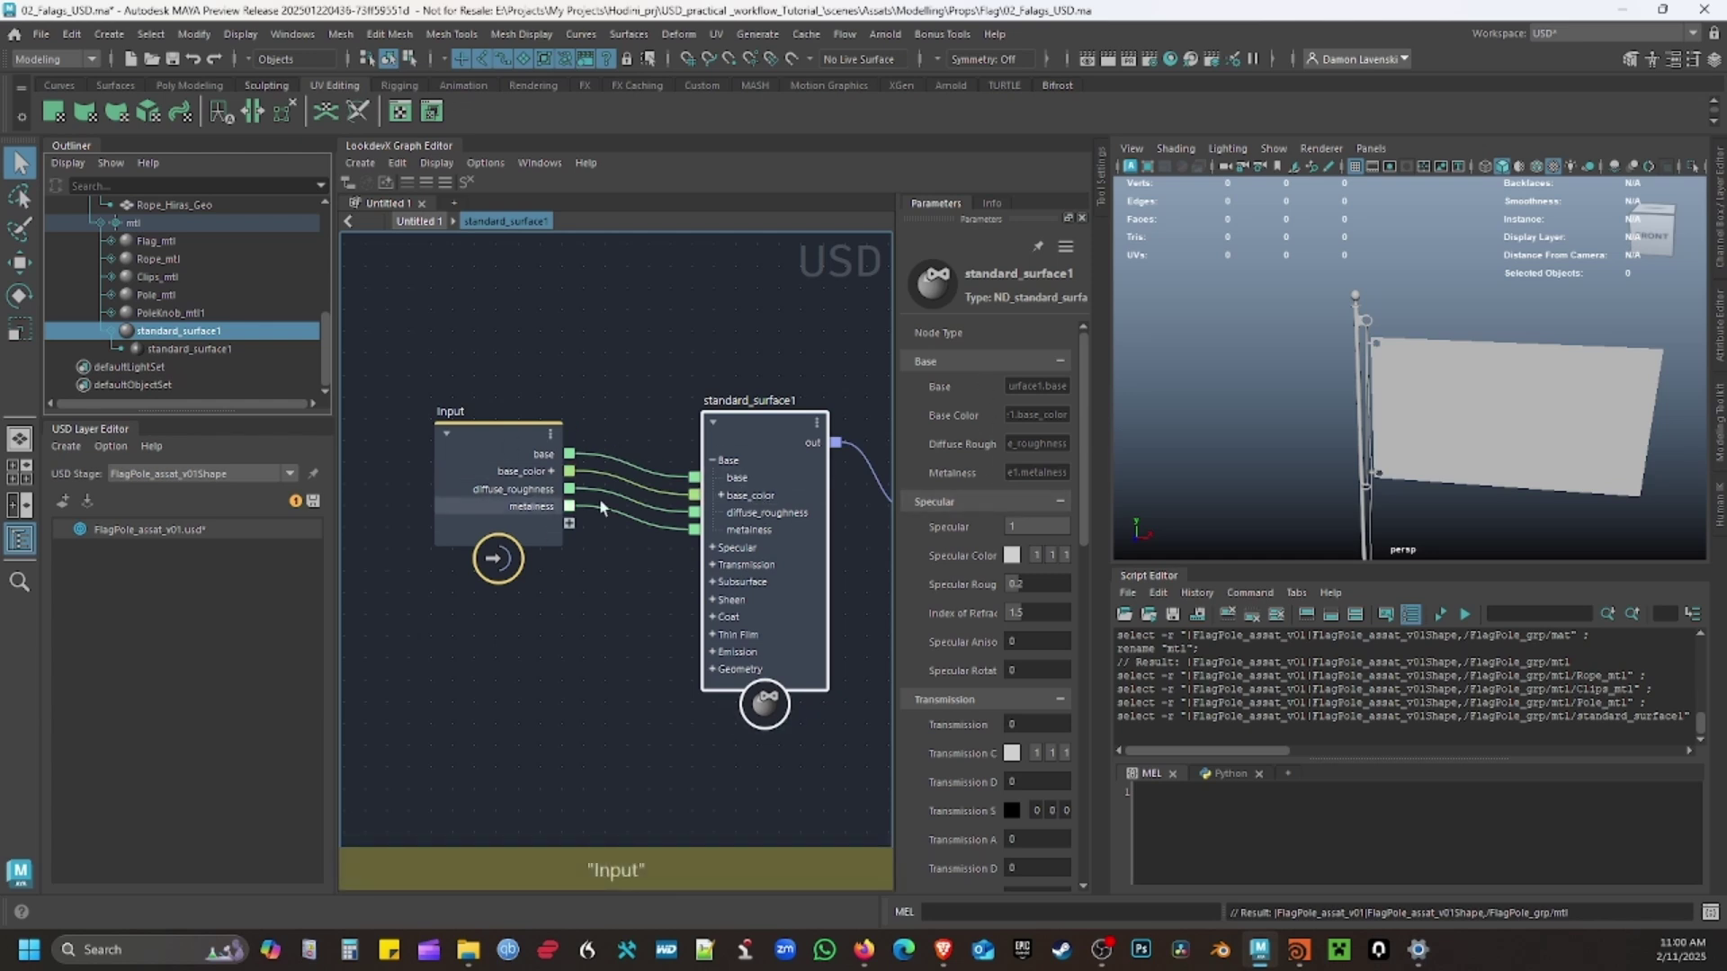
Return to the Untitled 1 graph level and set the material's exposed Base Color to pure red (1, 0, 0).
click(419, 221)
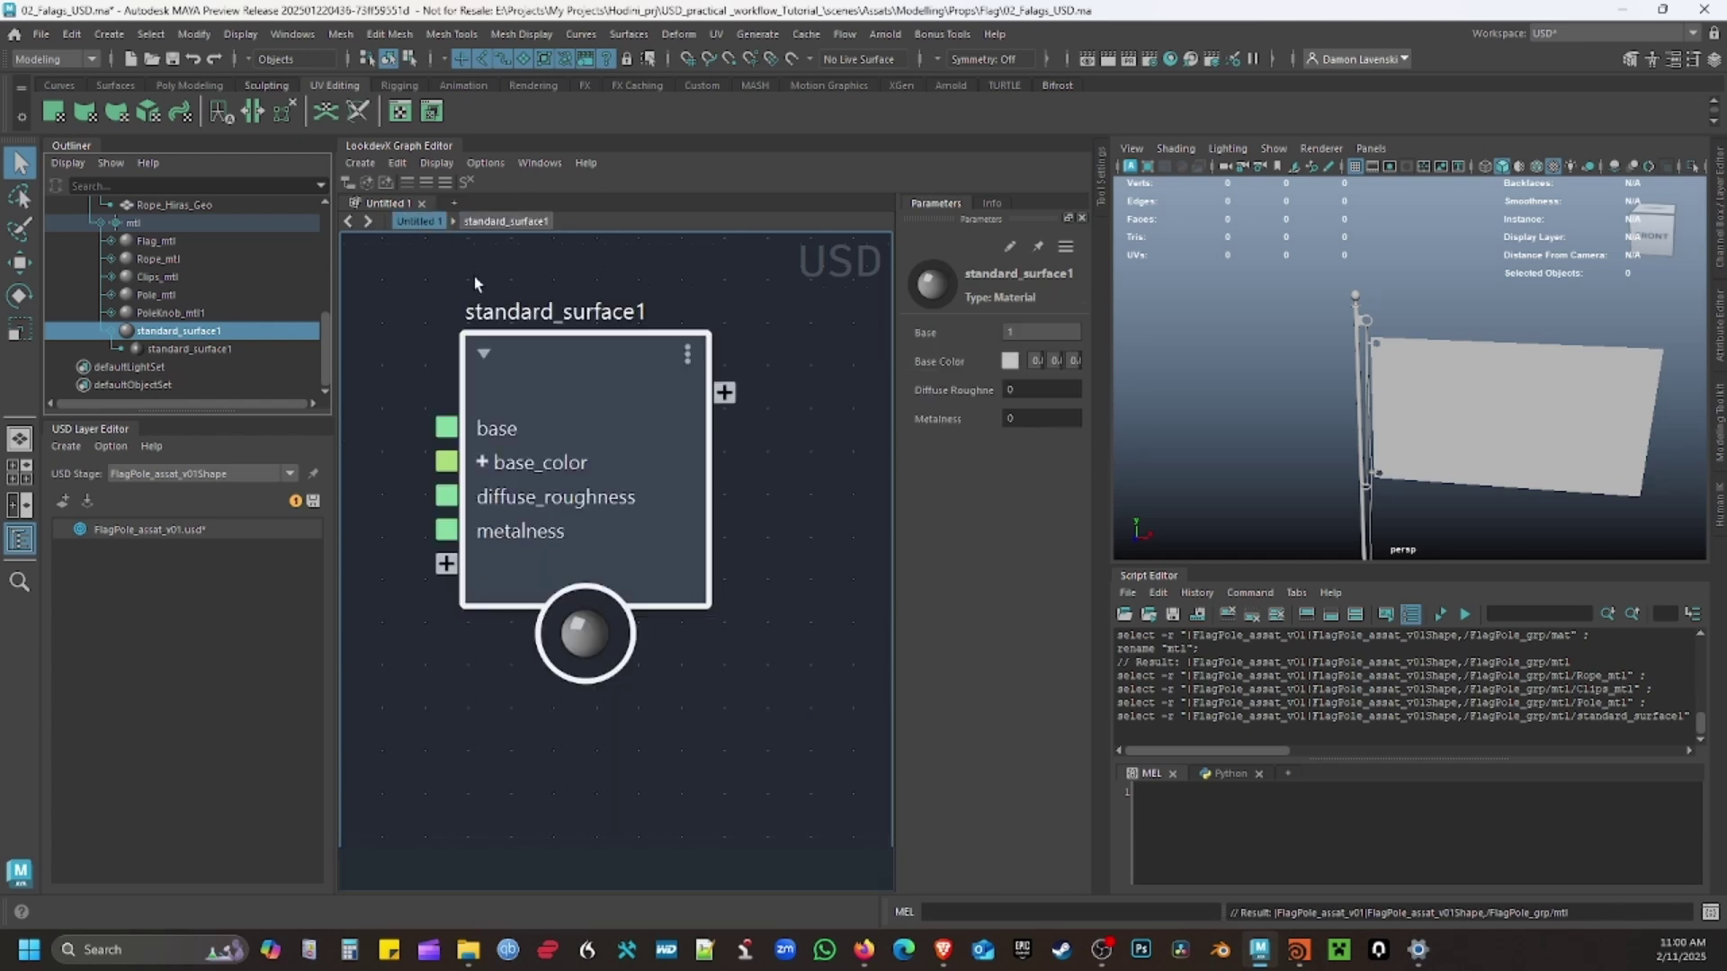
click(1009, 360)
drag(936, 534, 968, 564)
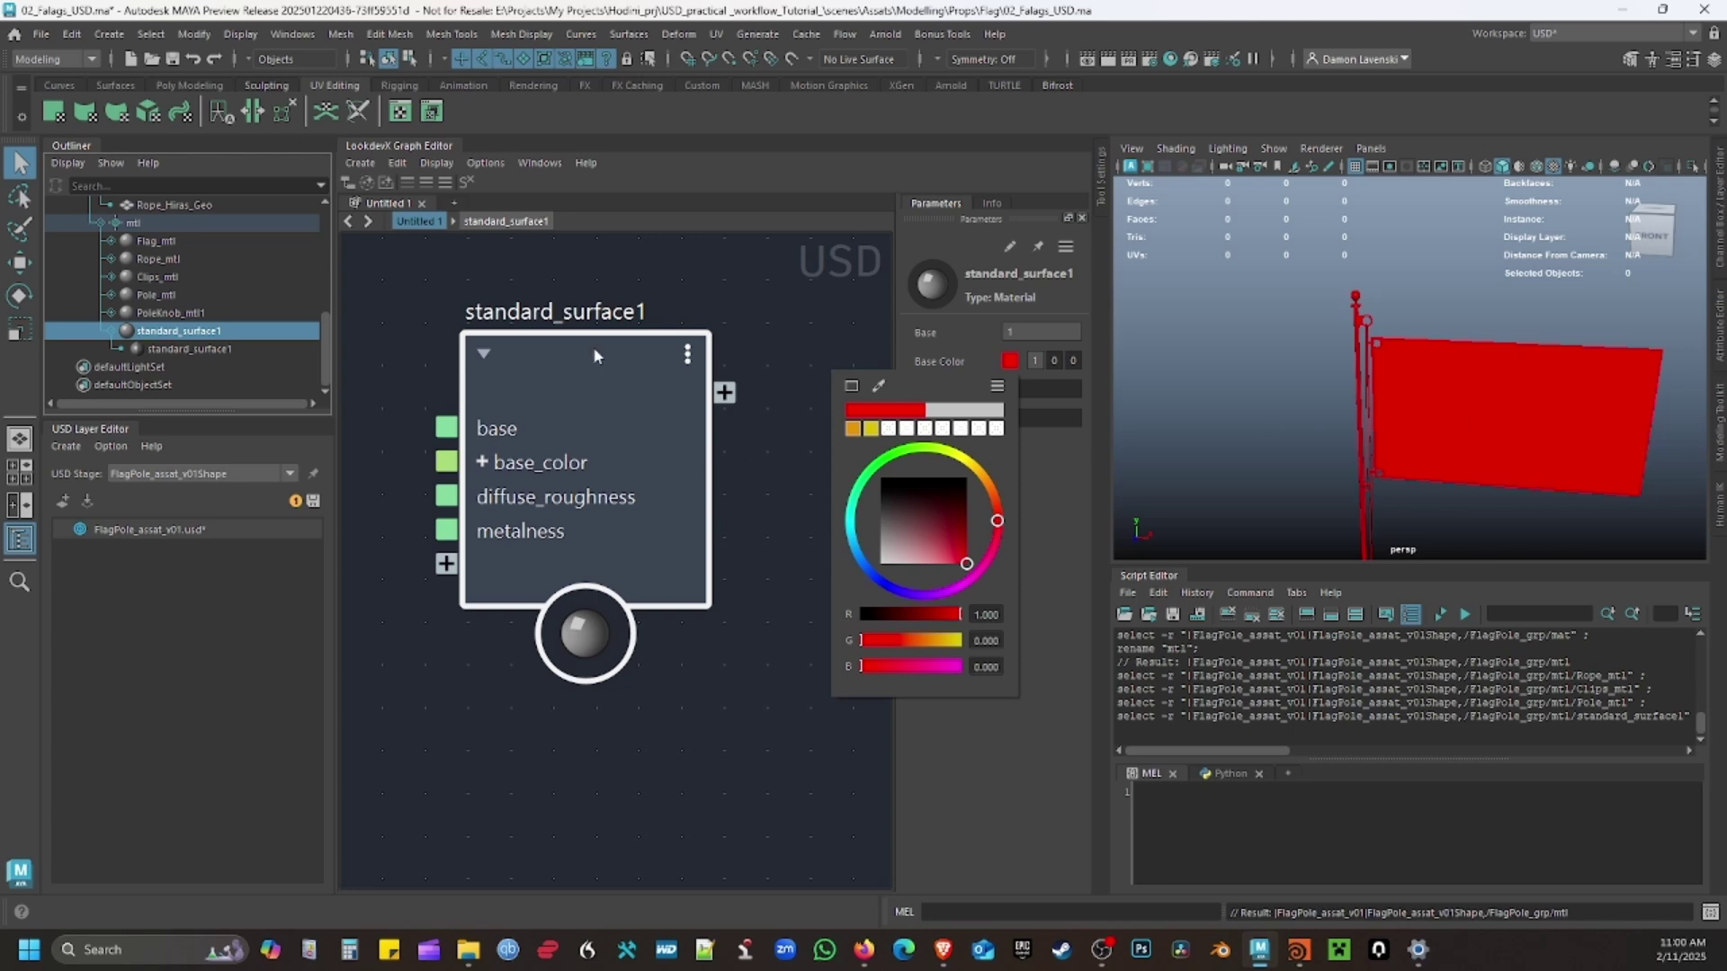
click(578, 365)
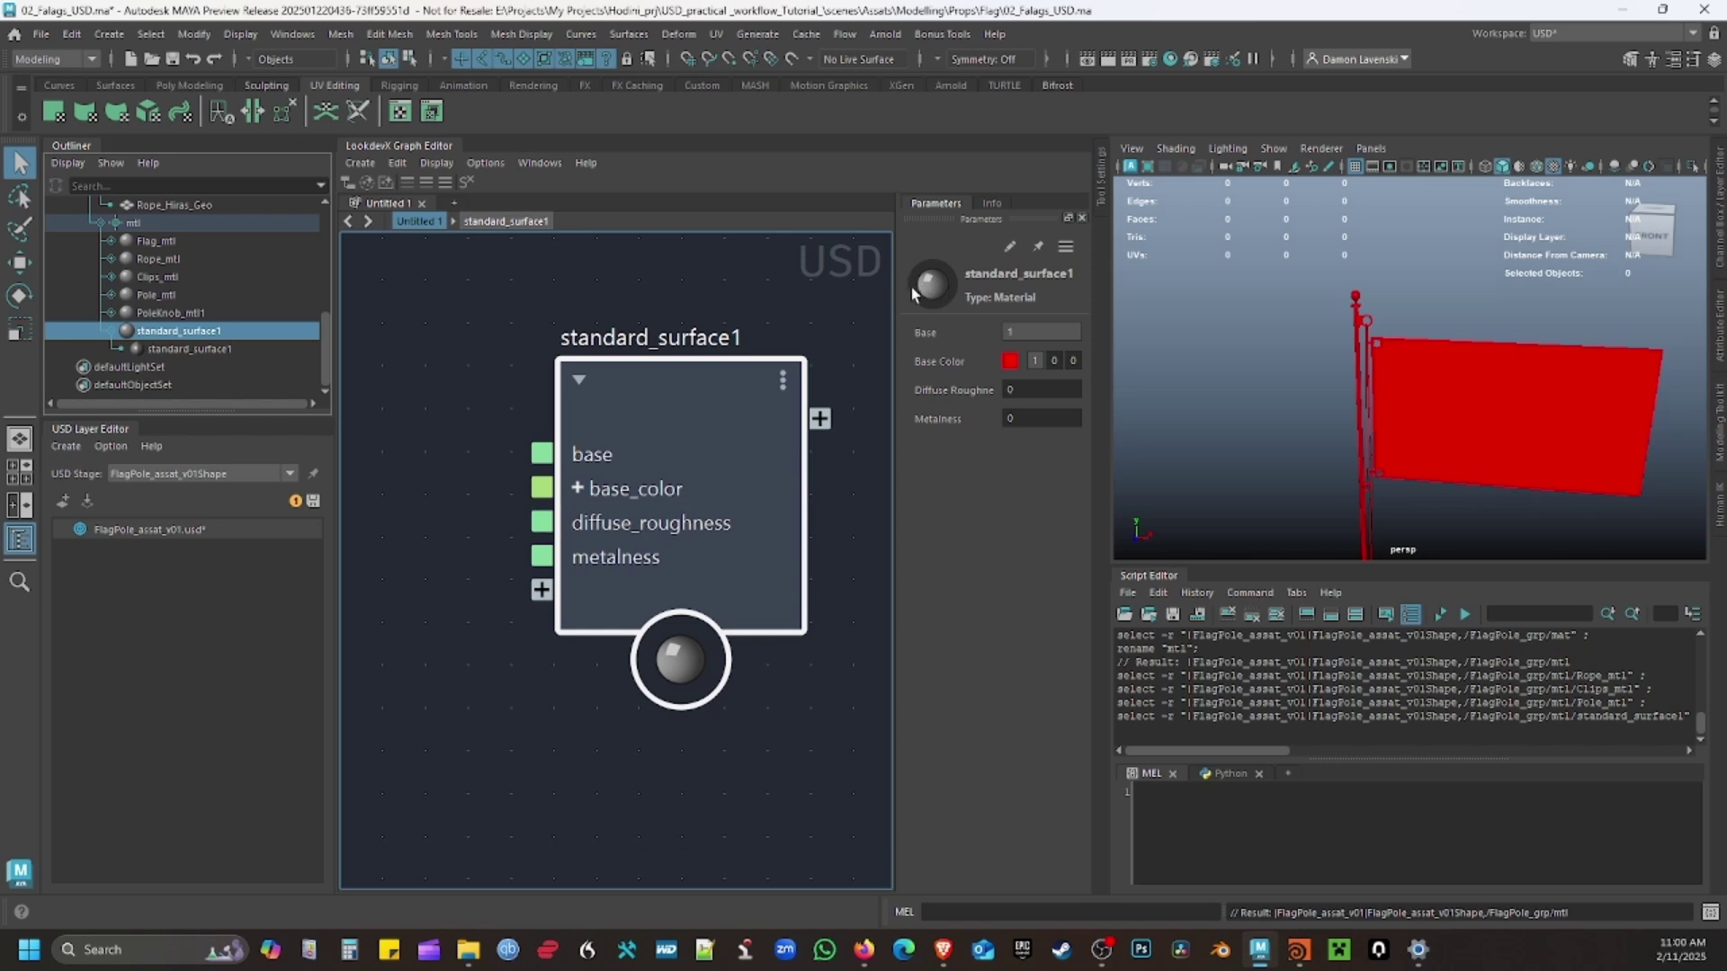
Start customizing the material's parameter UI and add the Base port to a new port group named Color.
click(1012, 247)
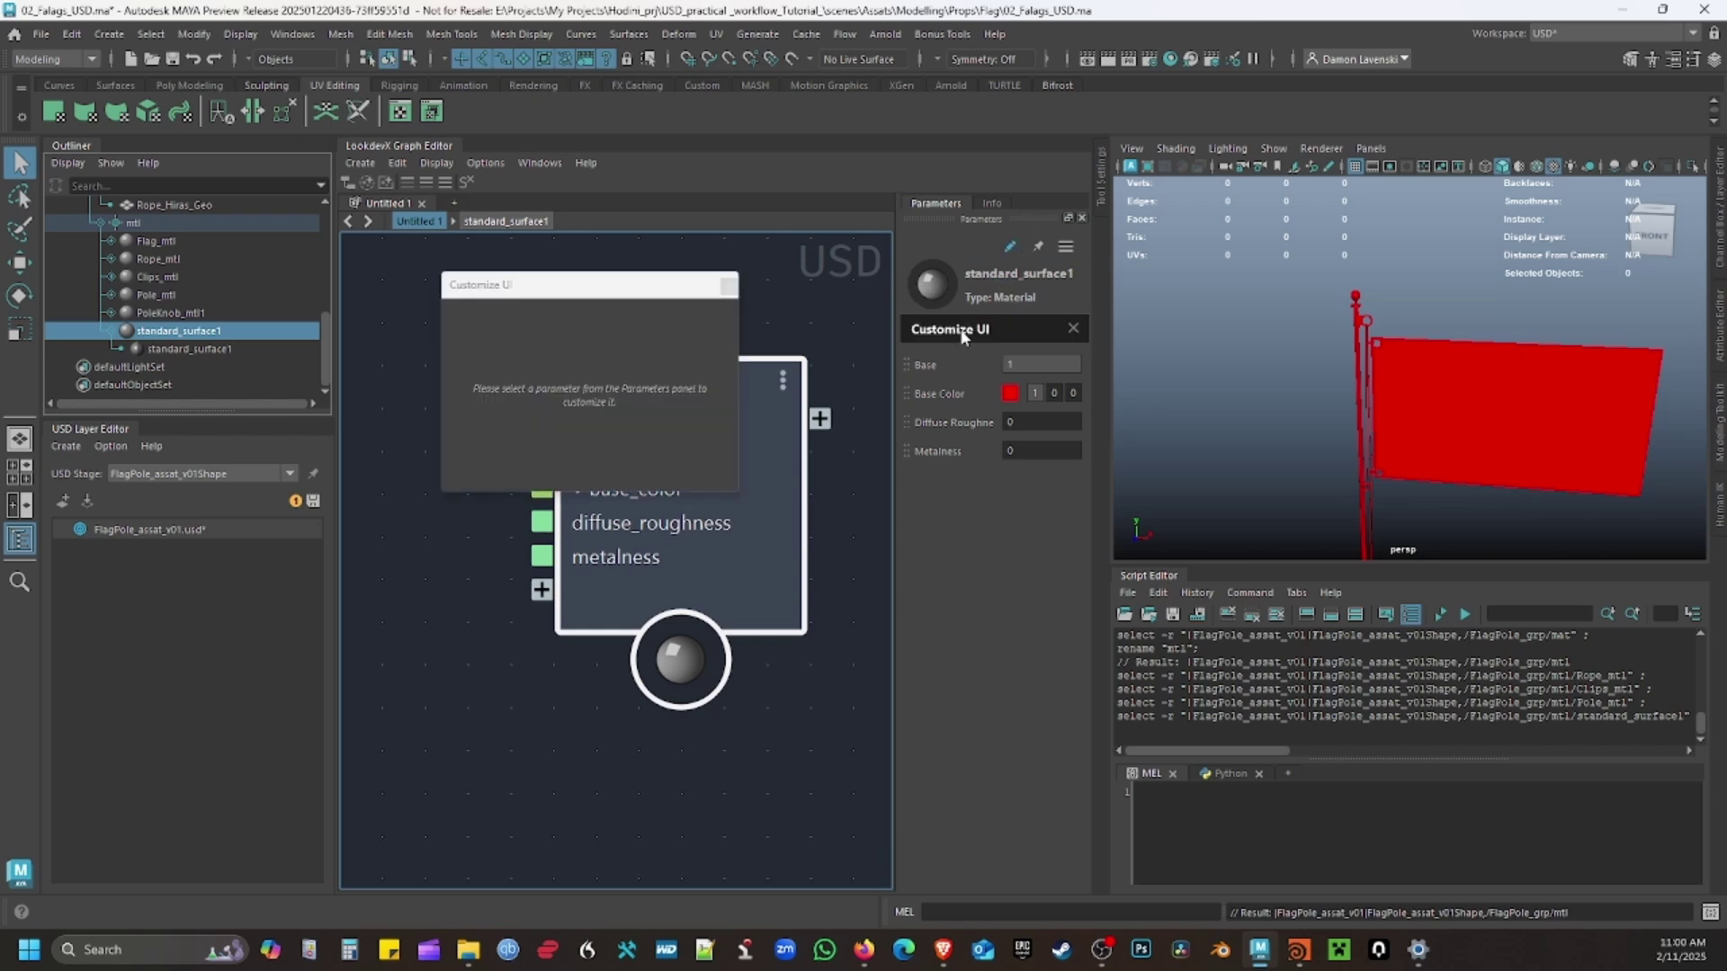
click(927, 361)
right_click(926, 361)
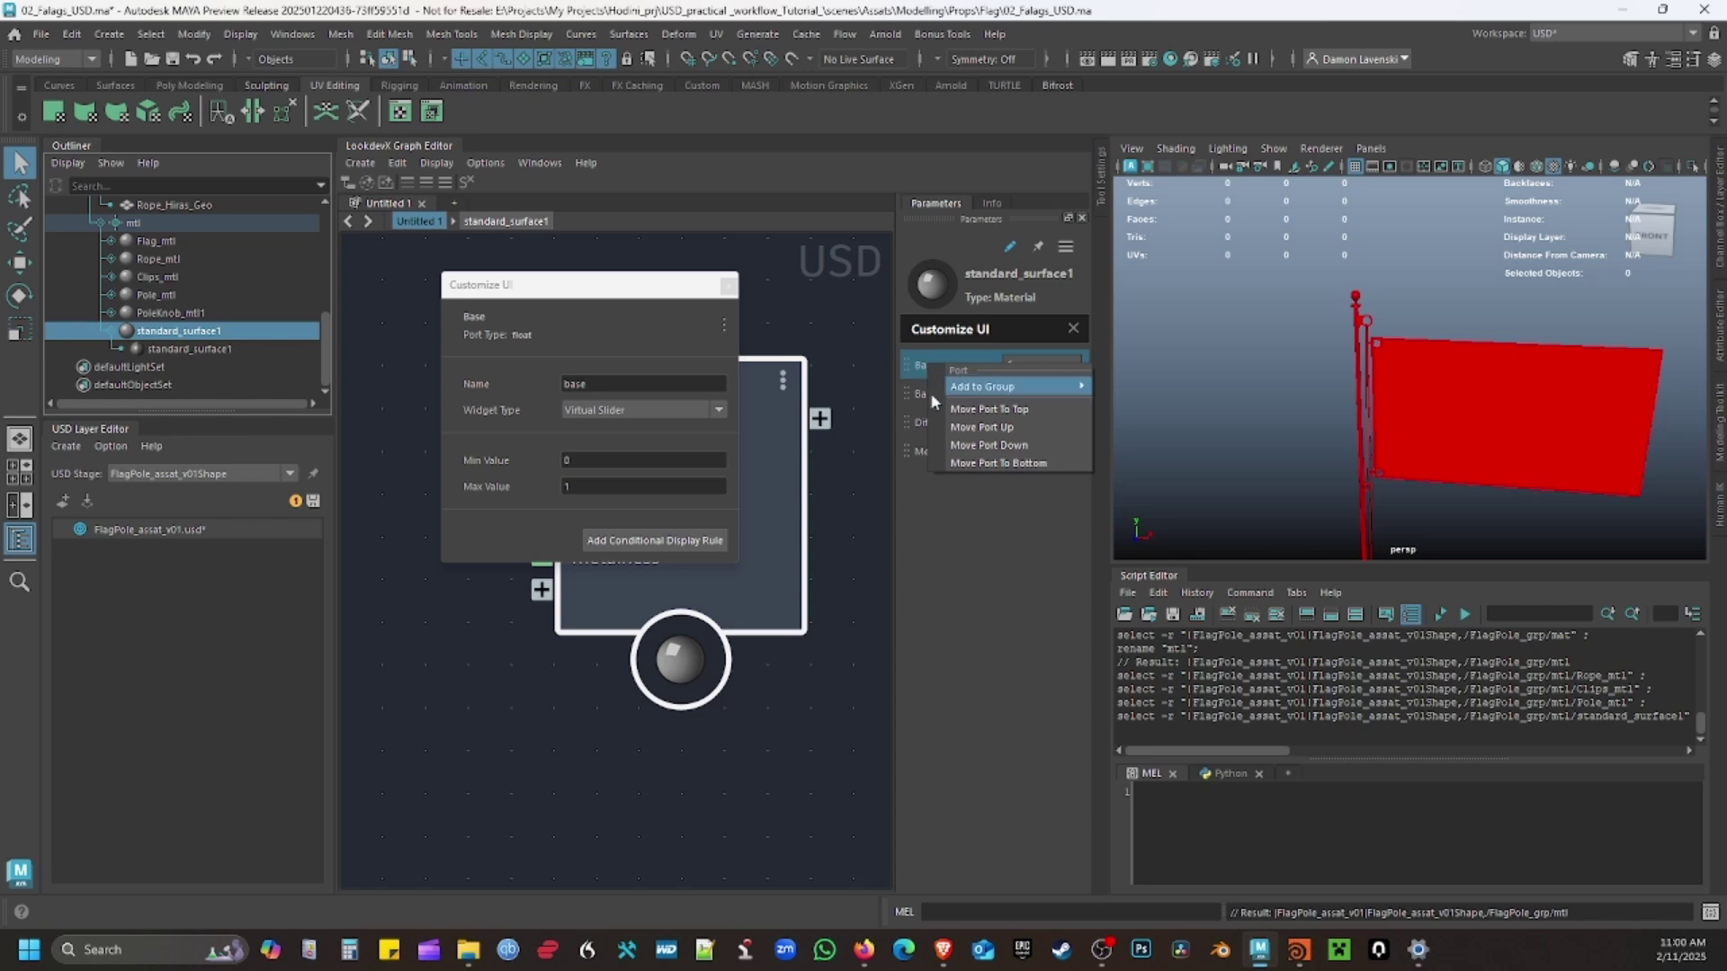
mouse_move(993, 385)
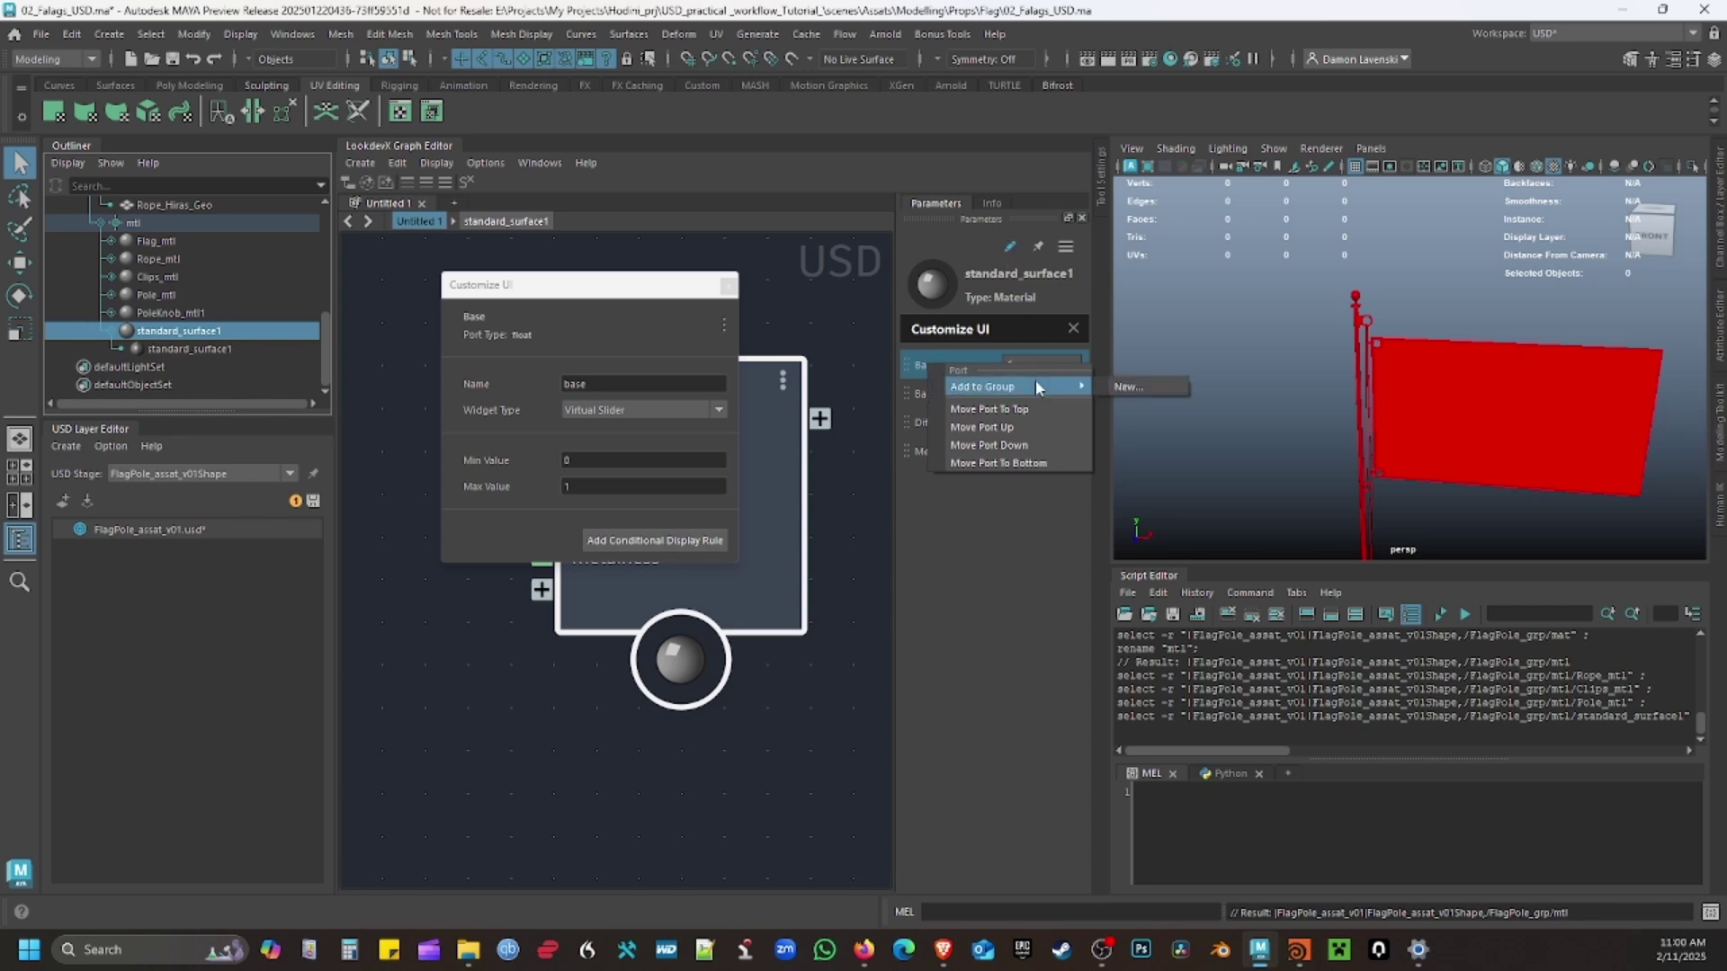
click(1162, 386)
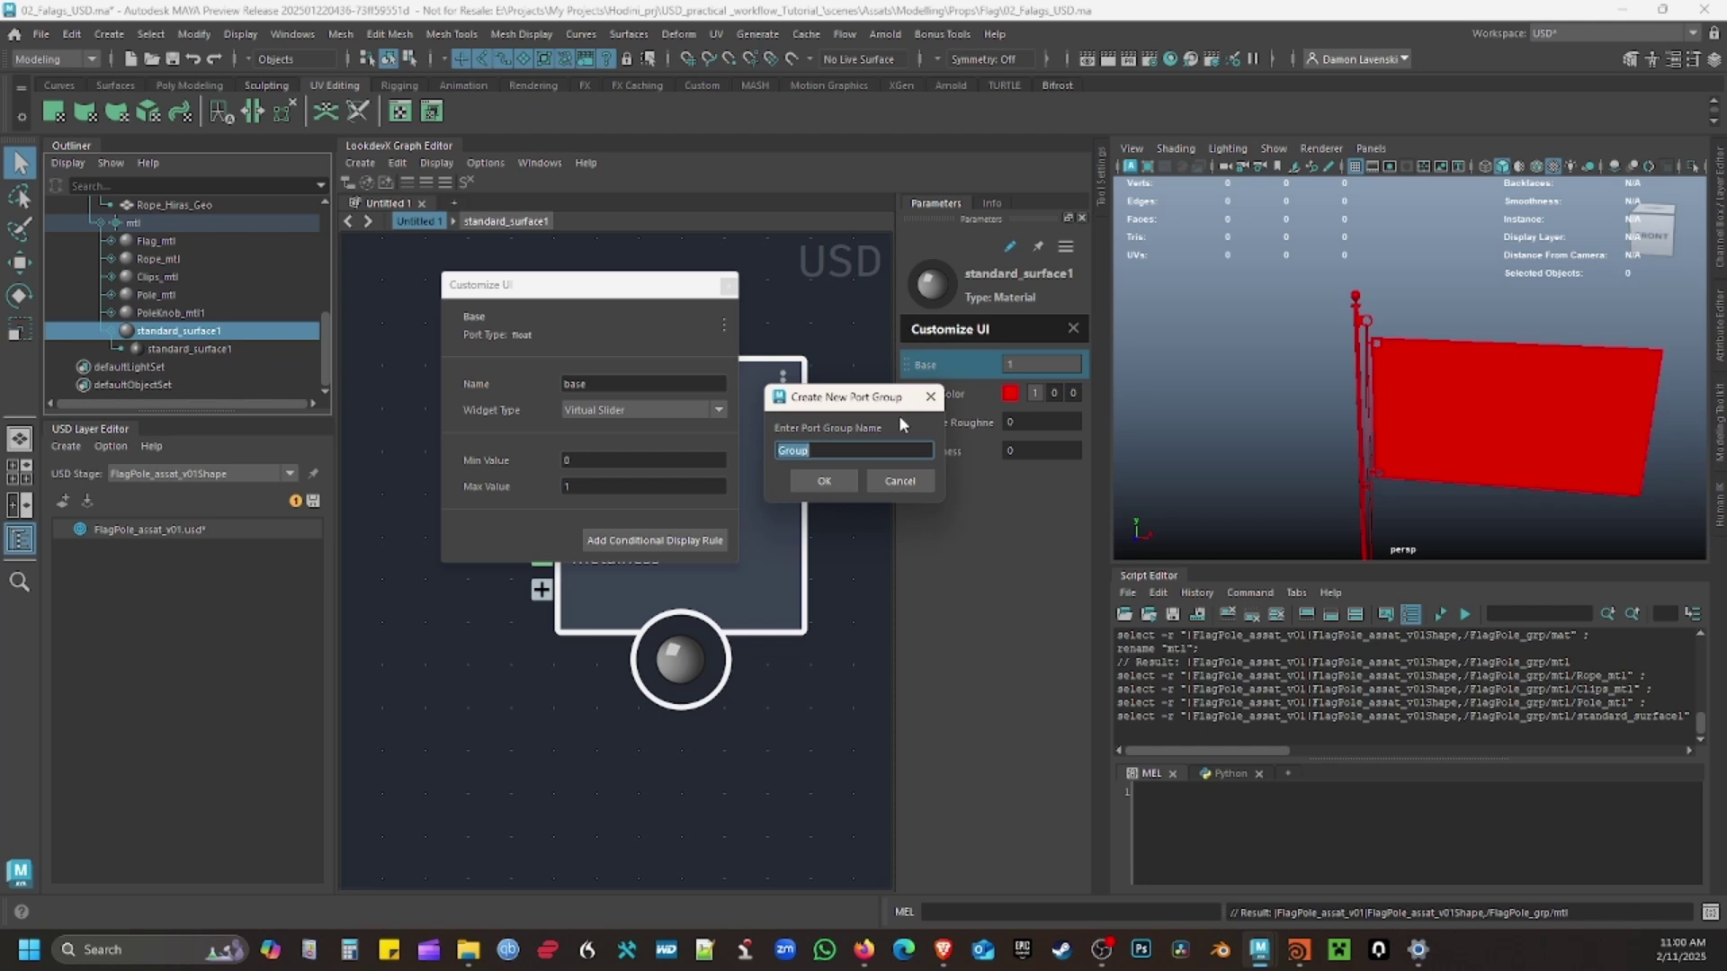
text(Color)
key(Return)
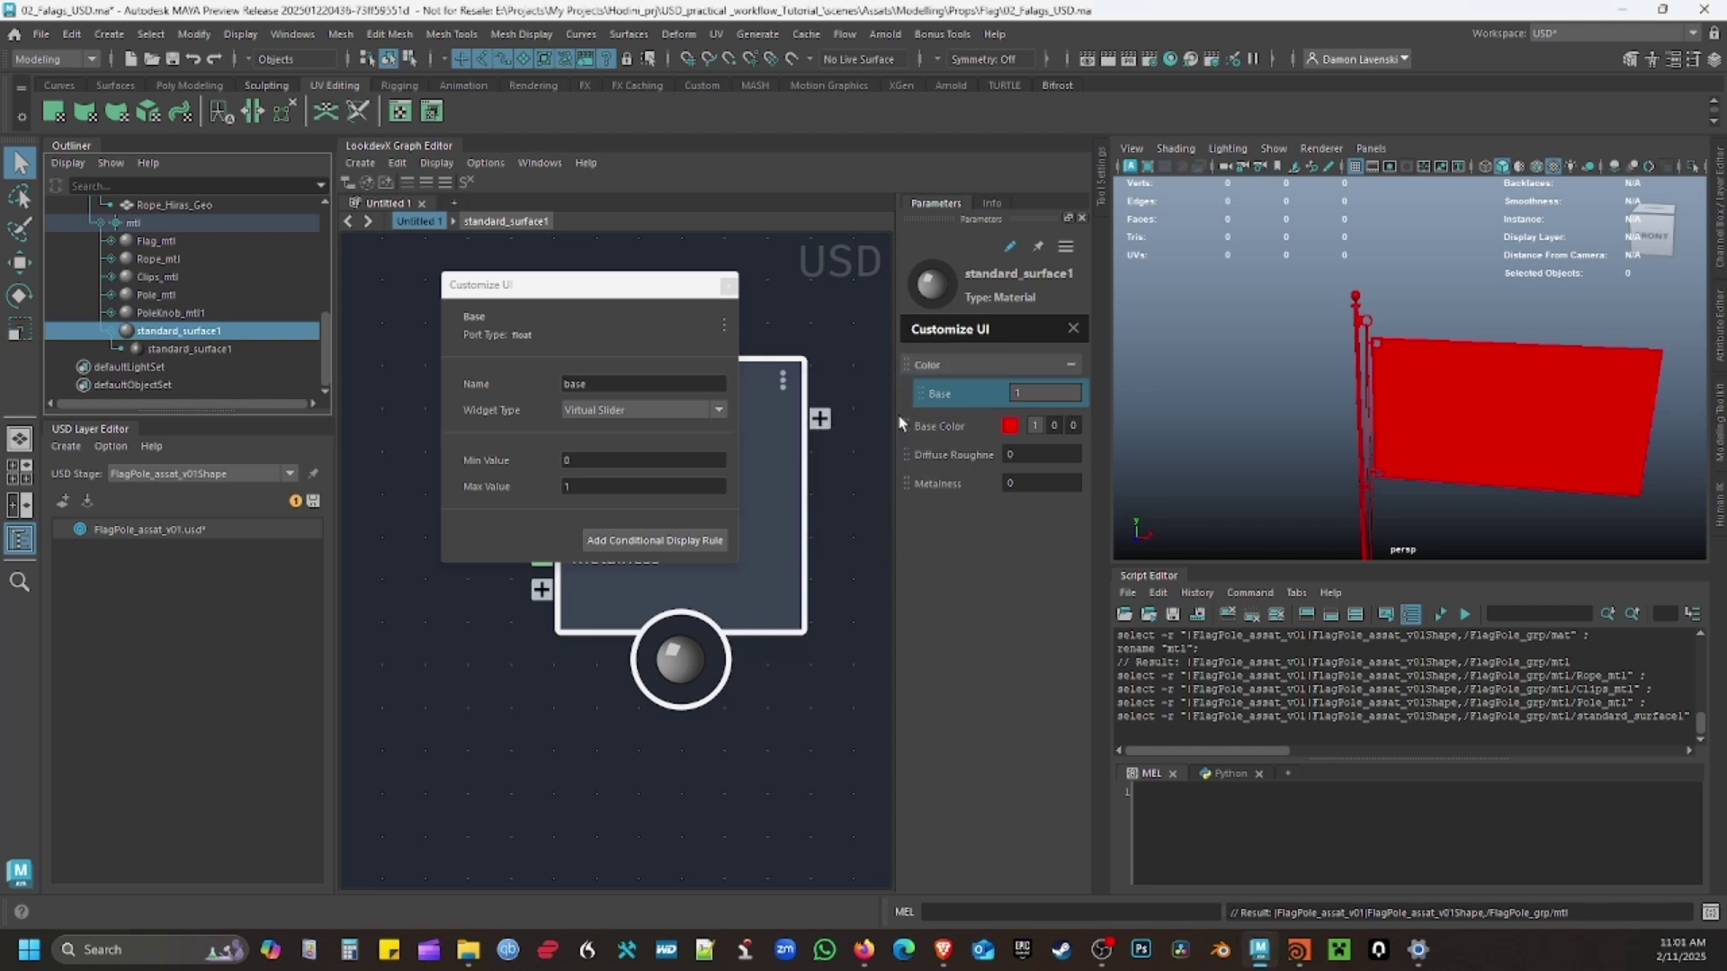
Move Base Color, Diffuse Roughness and Metalness into the Color group with Base first, and finish customizing the UI.
click(953, 425)
shift+click(960, 451)
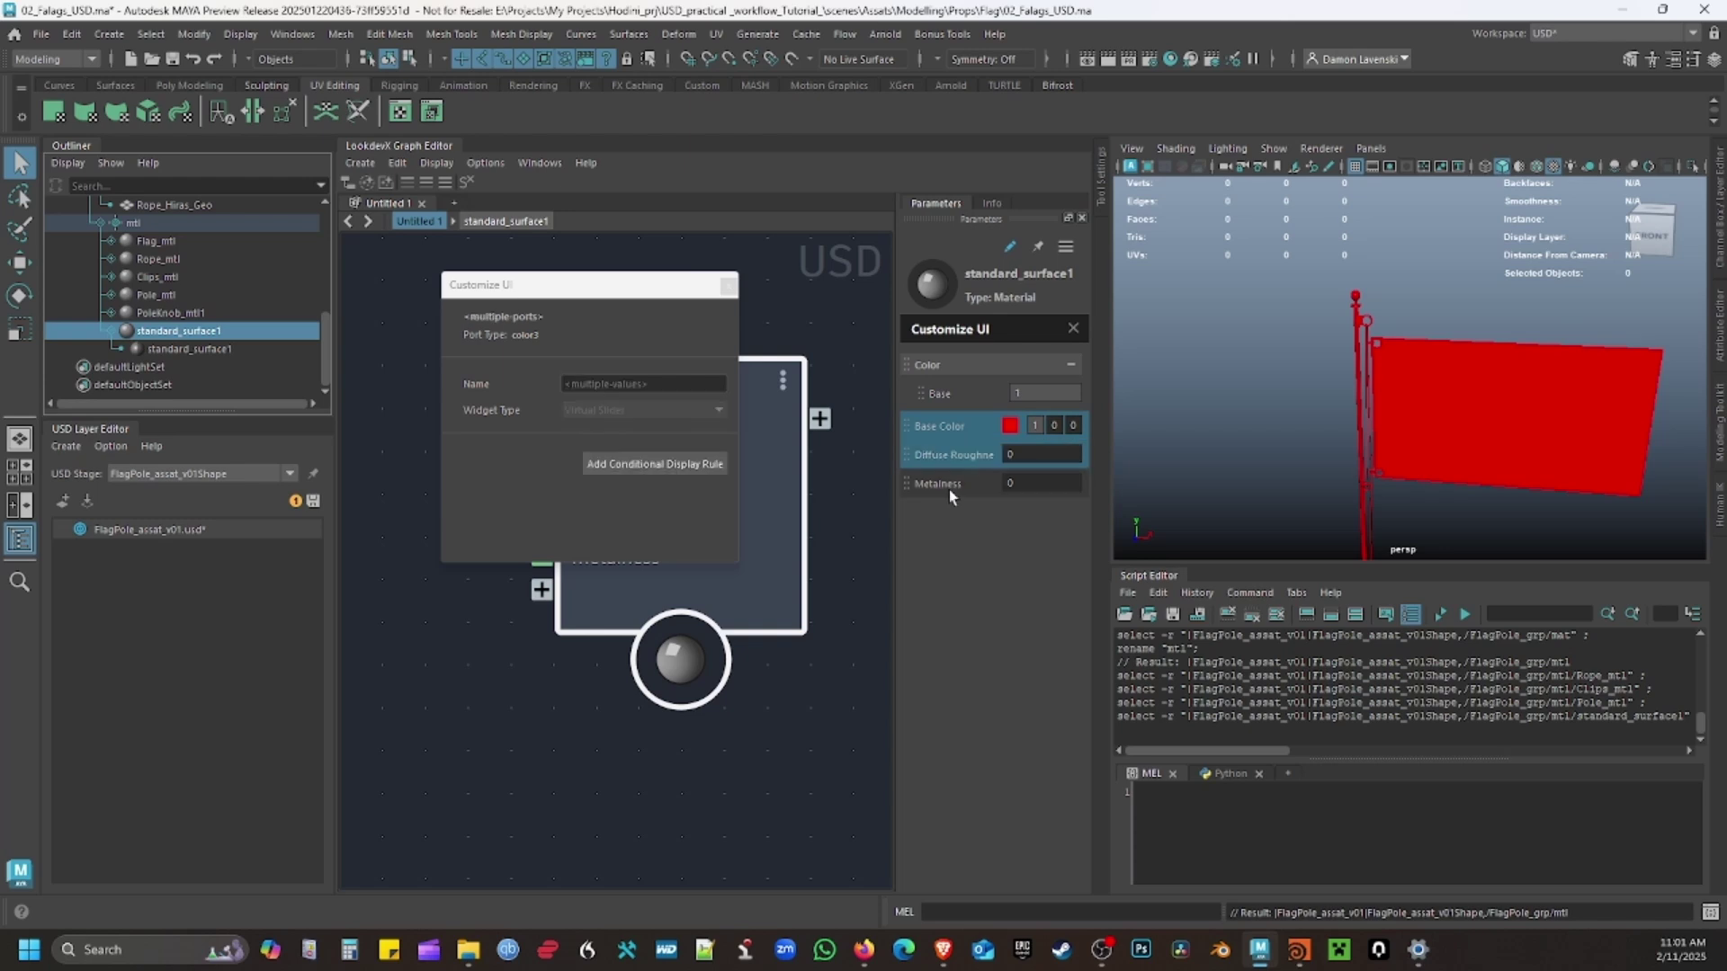
shift+click(955, 485)
drag(948, 424, 937, 376)
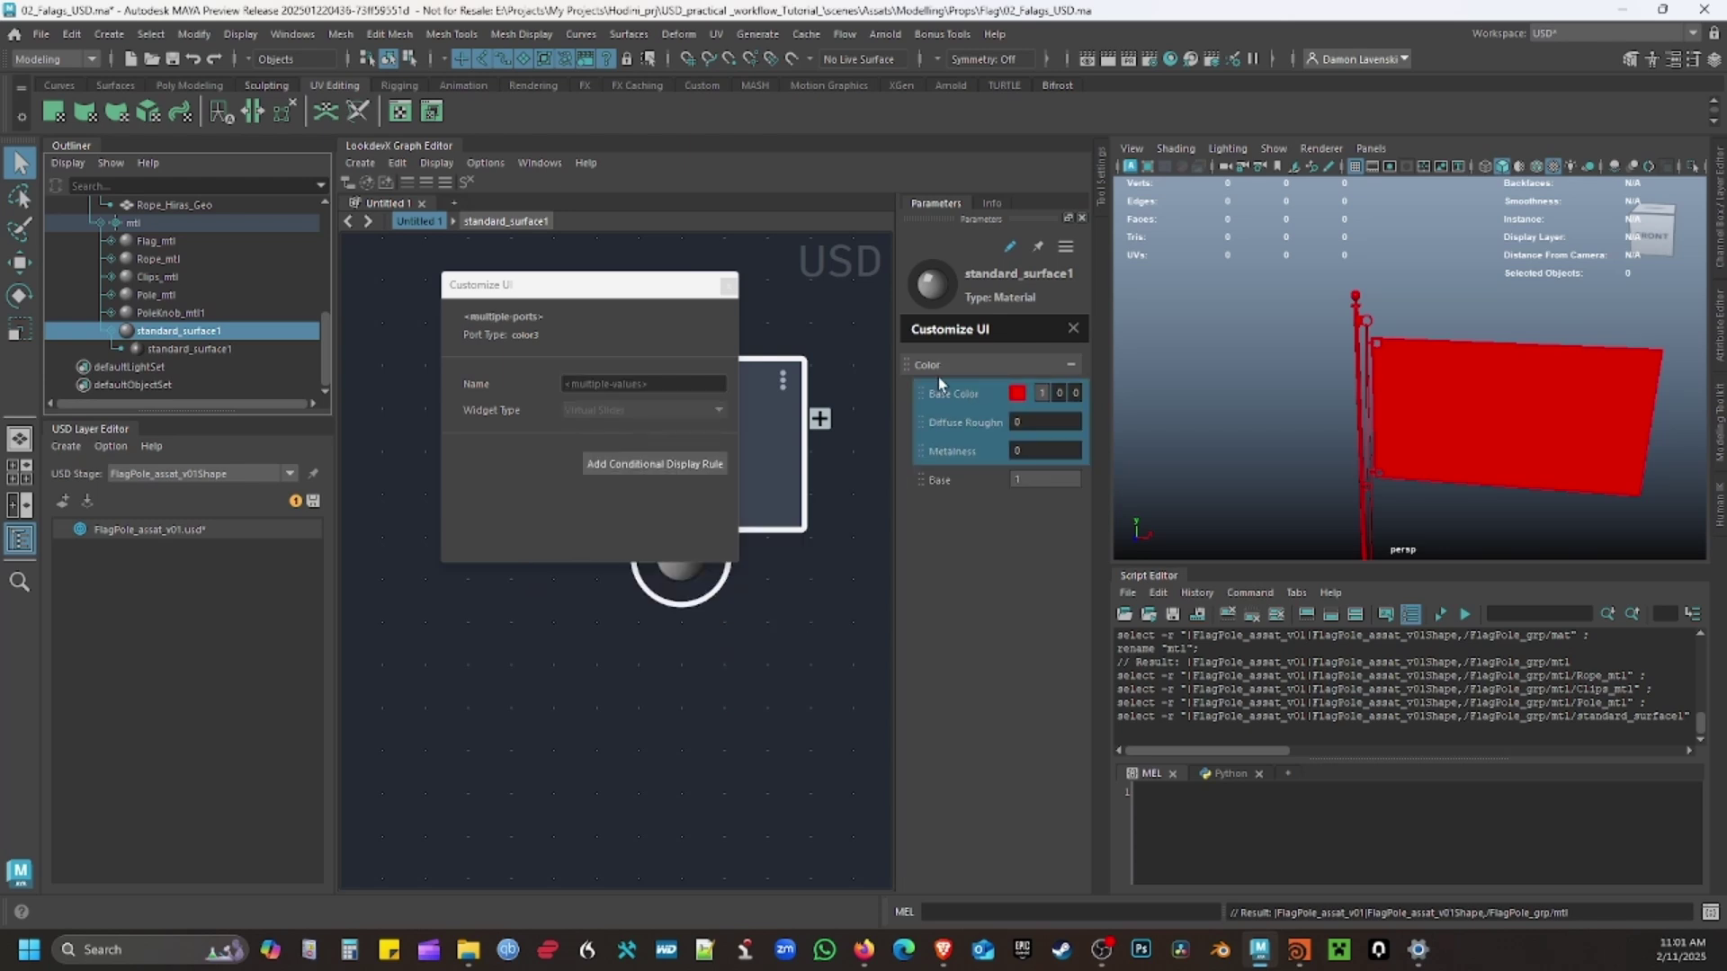
click(947, 485)
drag(940, 390, 944, 385)
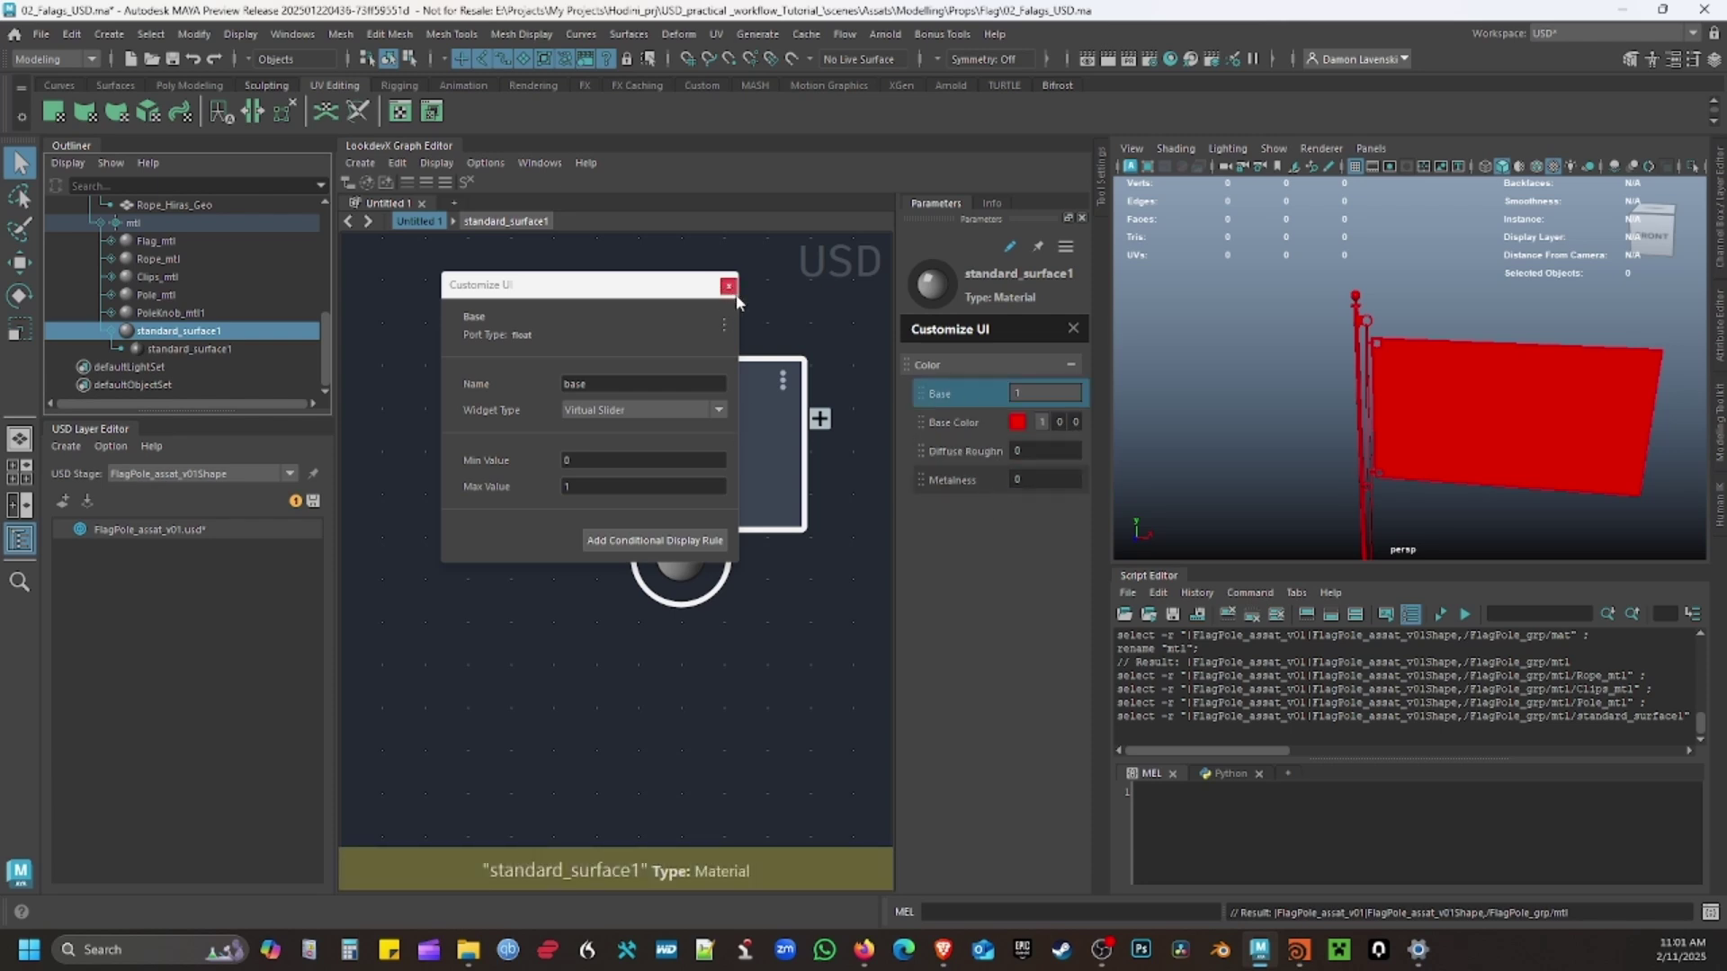
click(1009, 252)
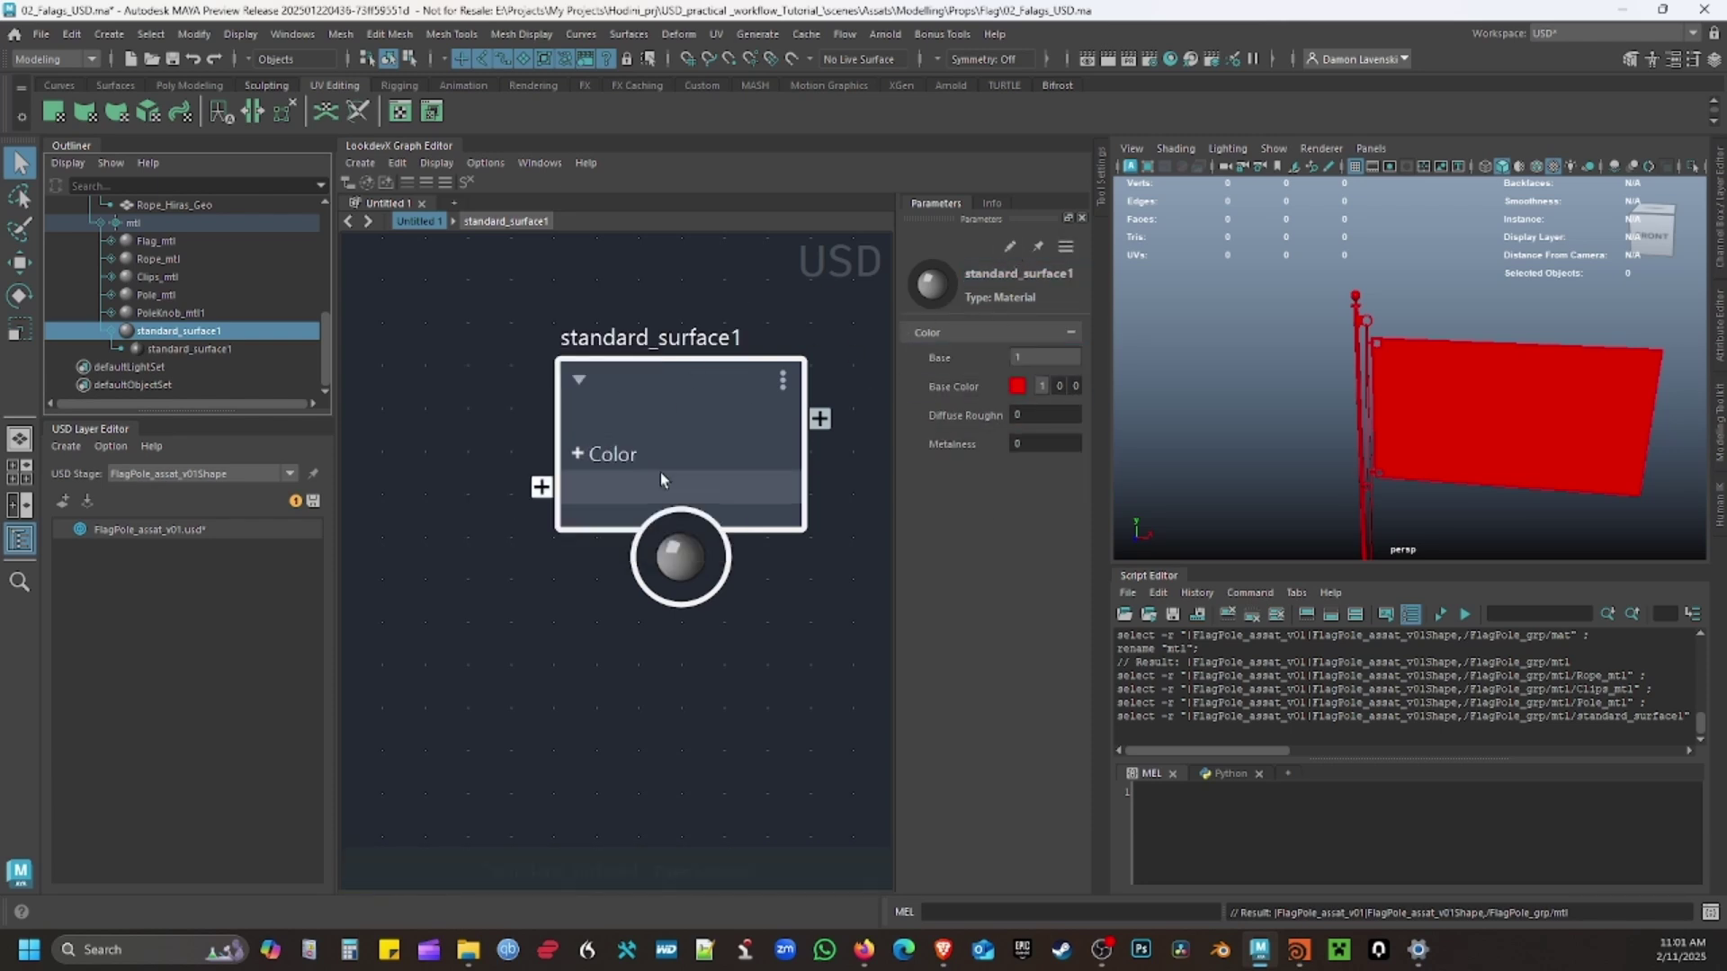
Expand the Color group on the material node and inspect its ports, including the base_color channels.
click(576, 456)
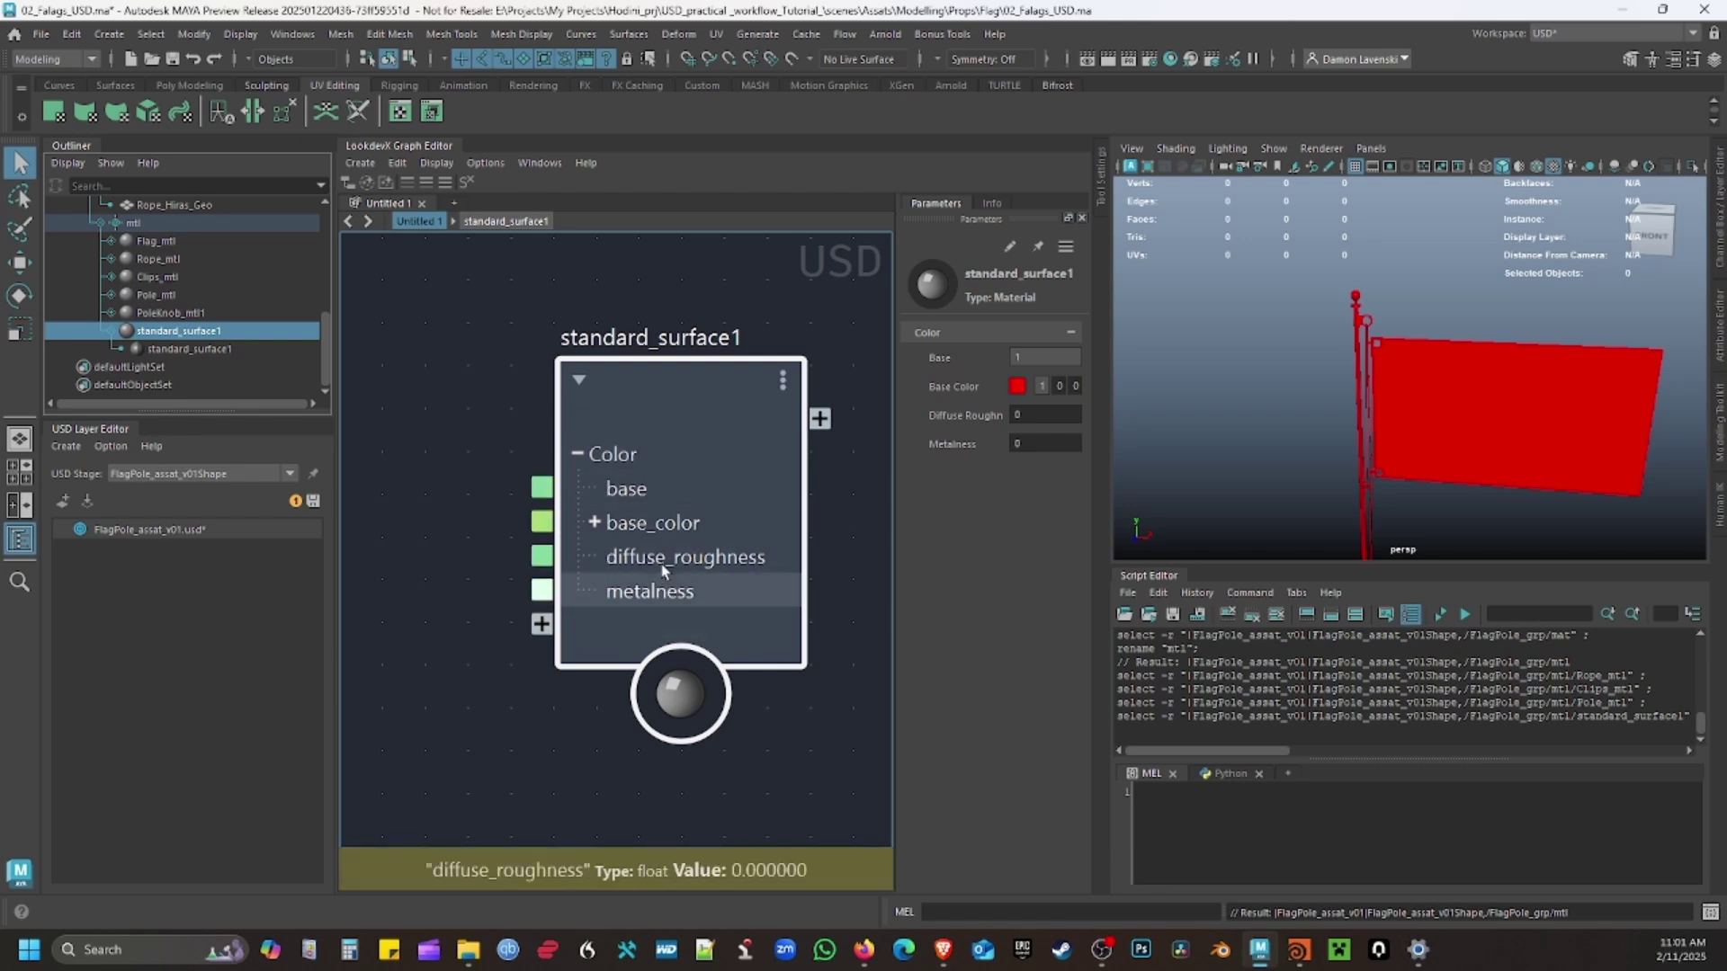
click(596, 523)
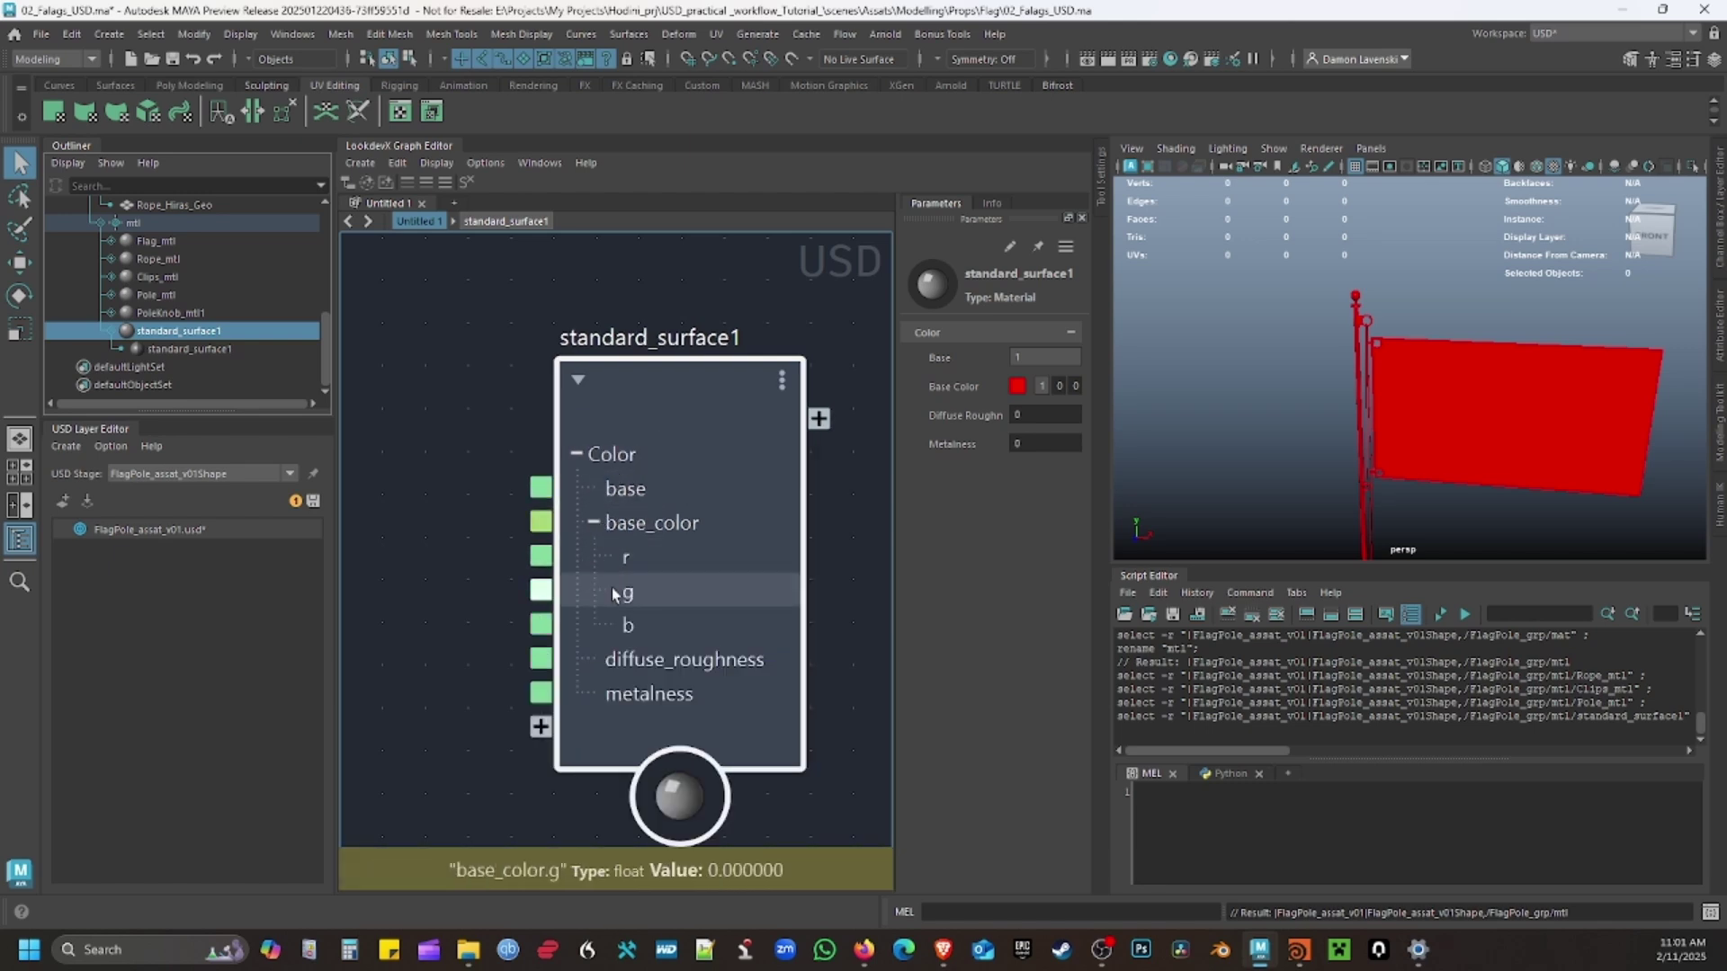
click(595, 524)
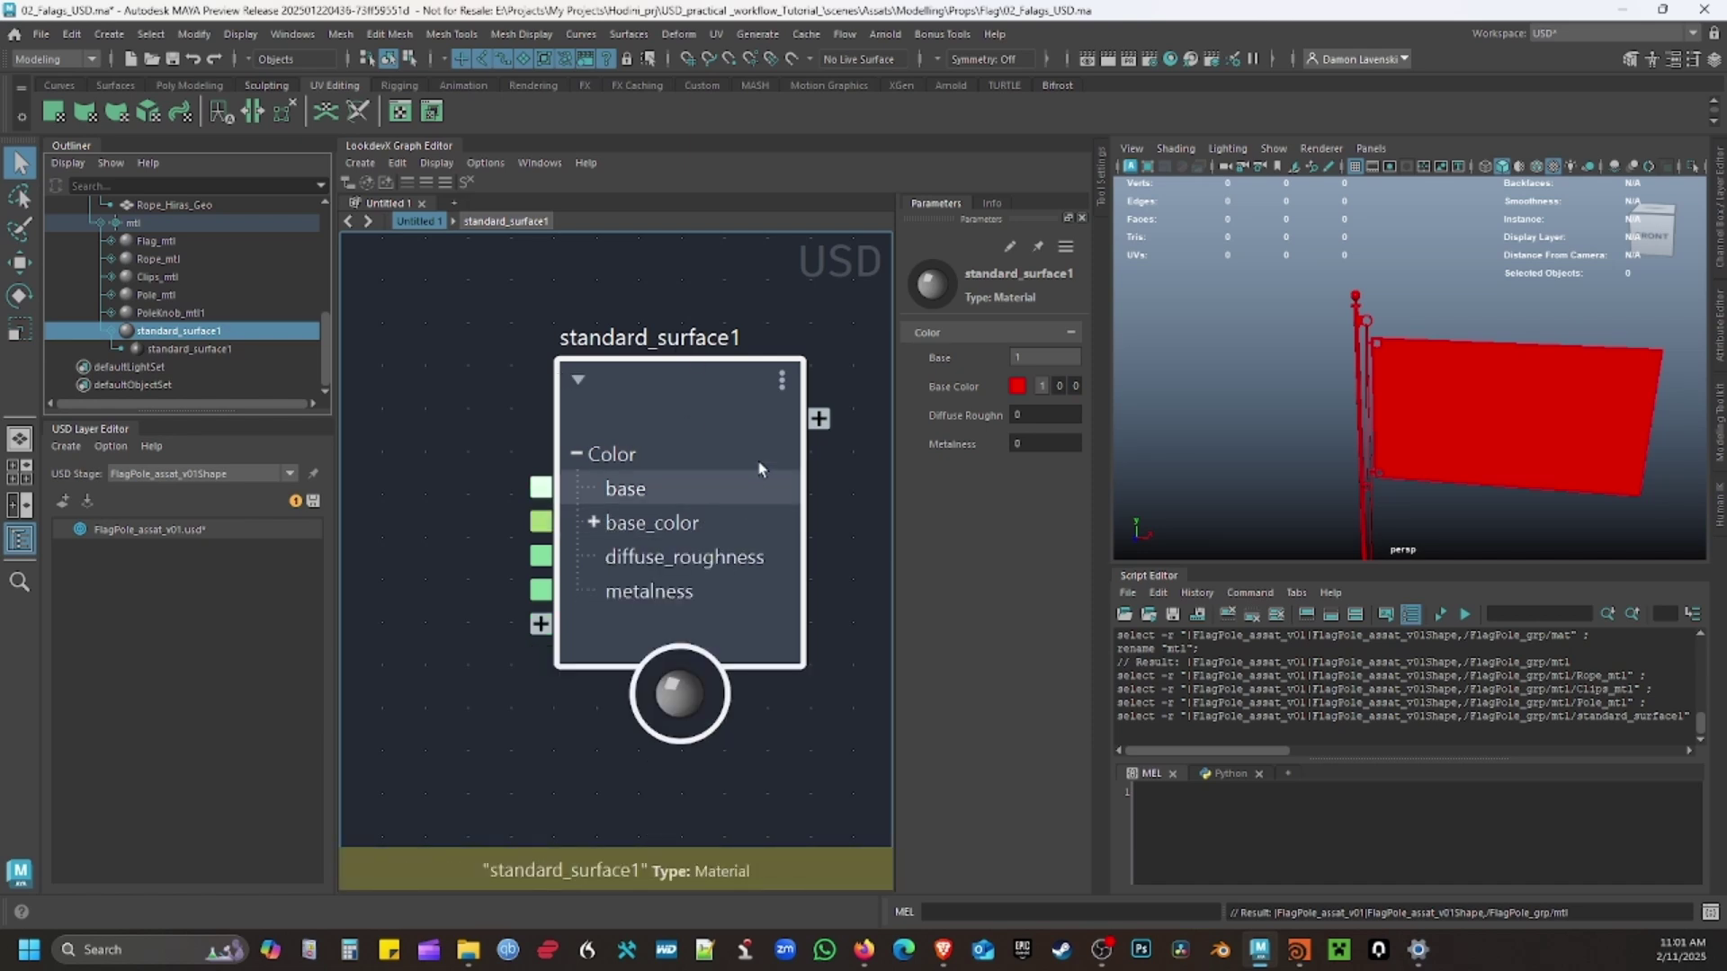
Enter the standard_surface1 material and add a mtlx Image texture node, placing it above the Input node.
double_click(687, 407)
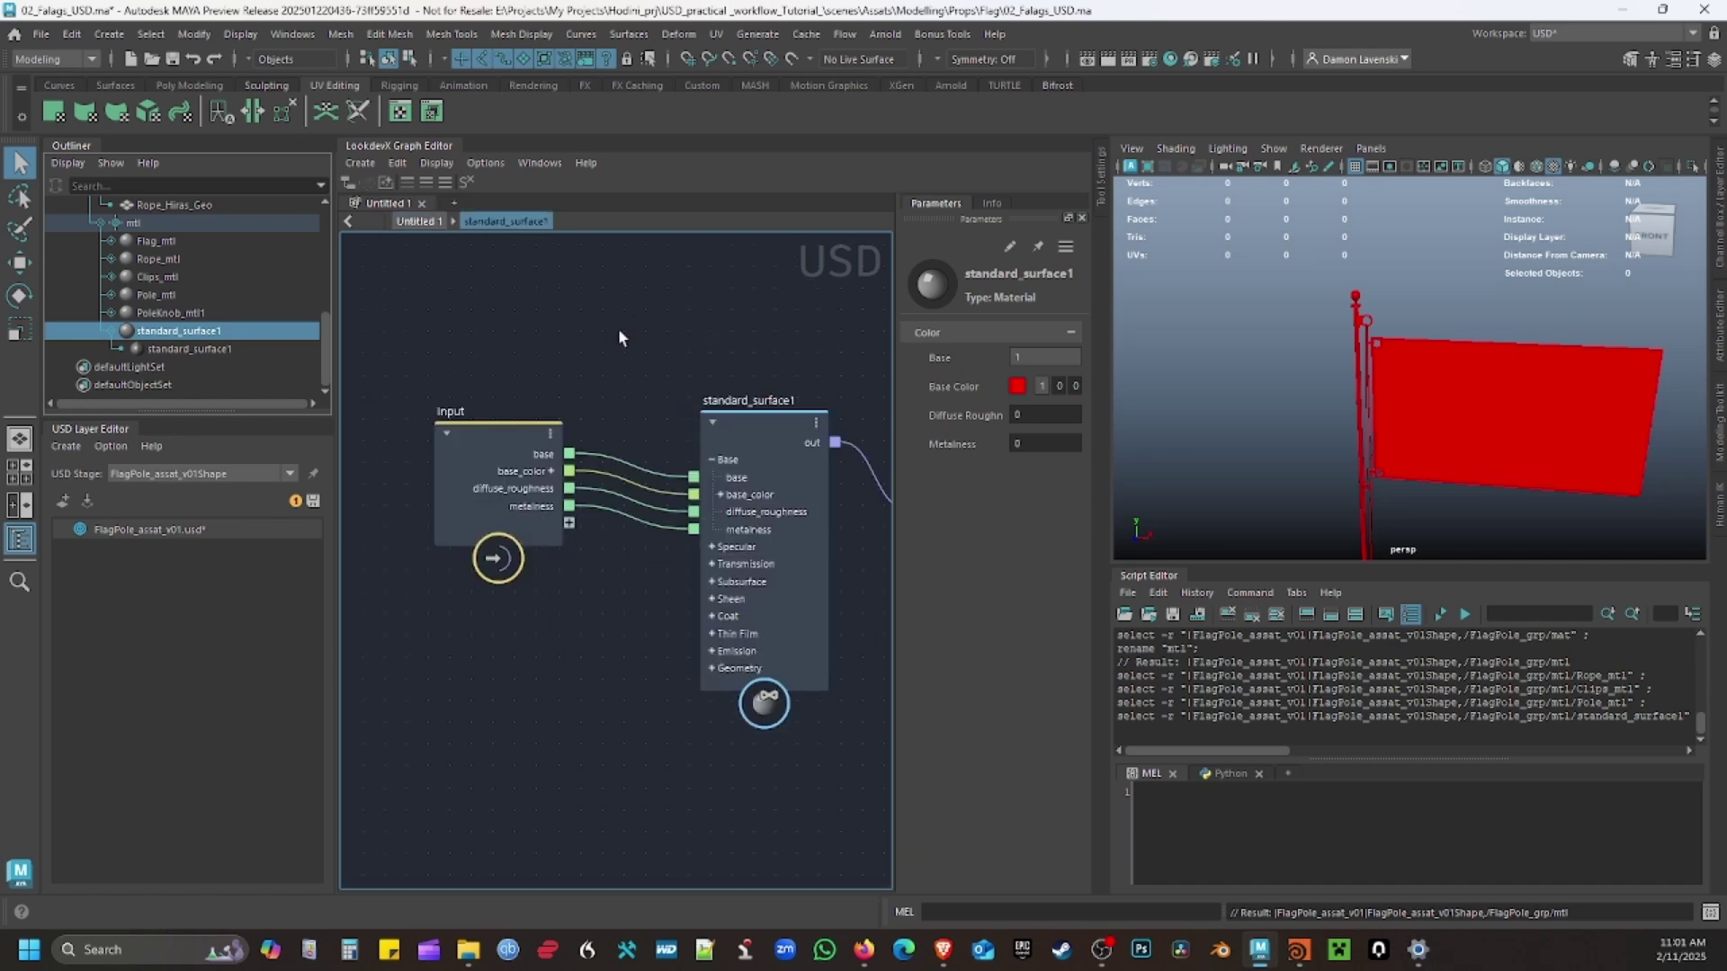
key(Tab)
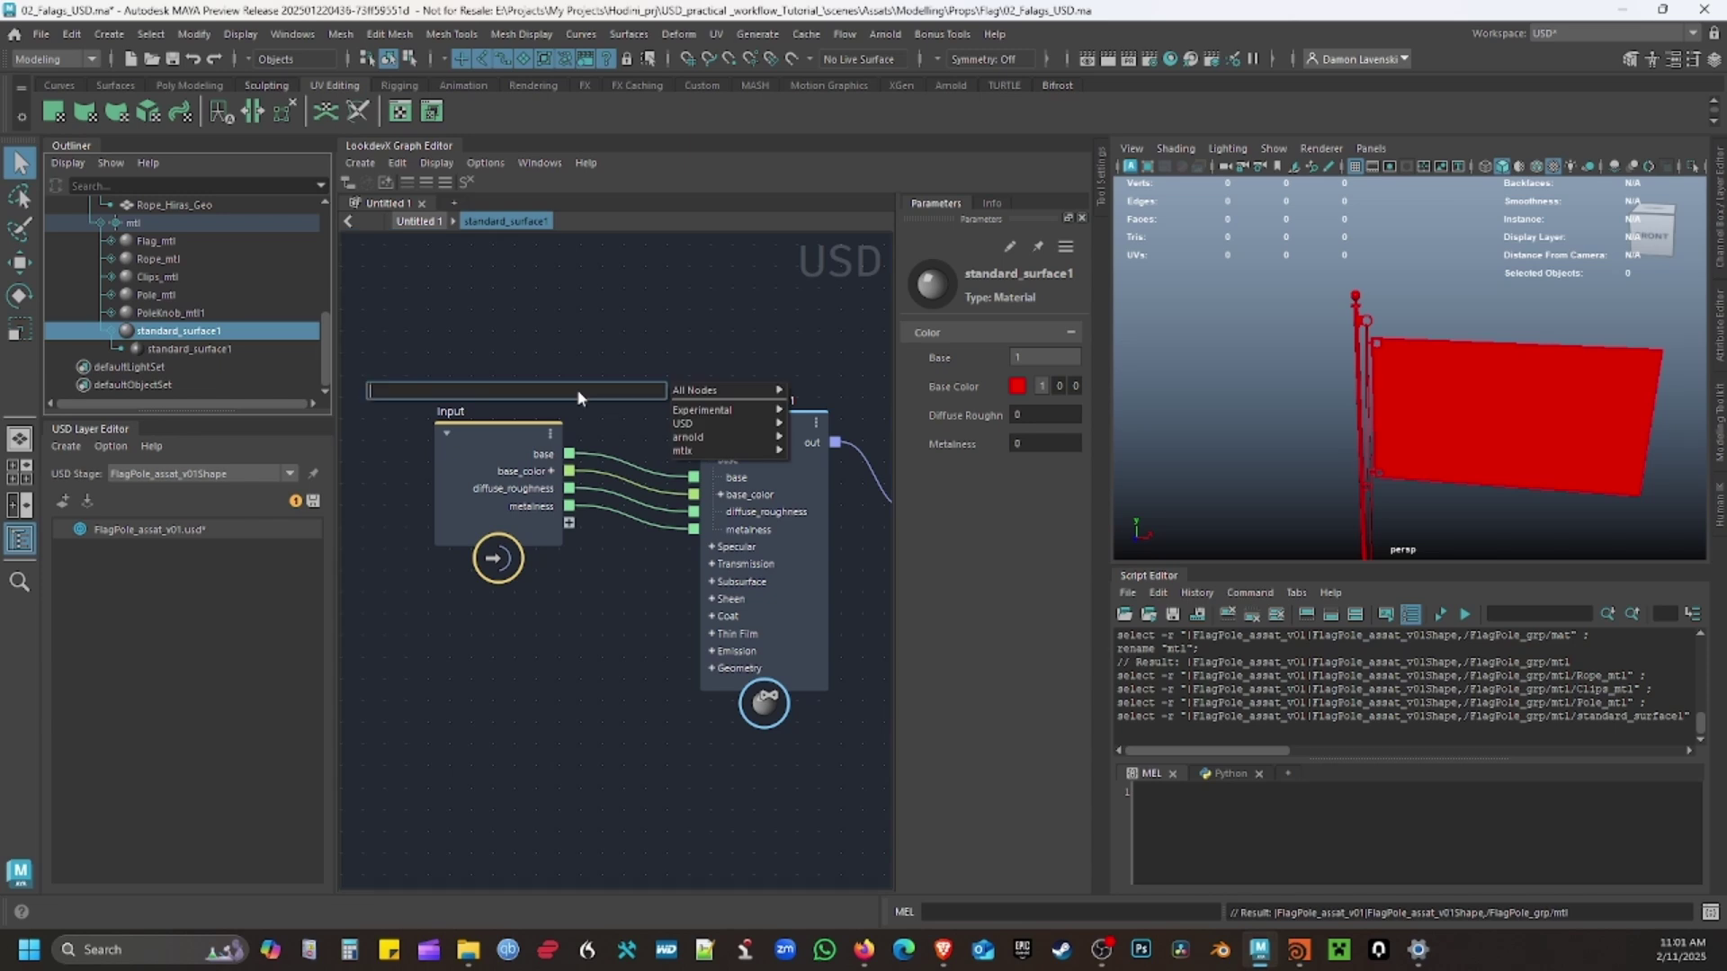
text(im)
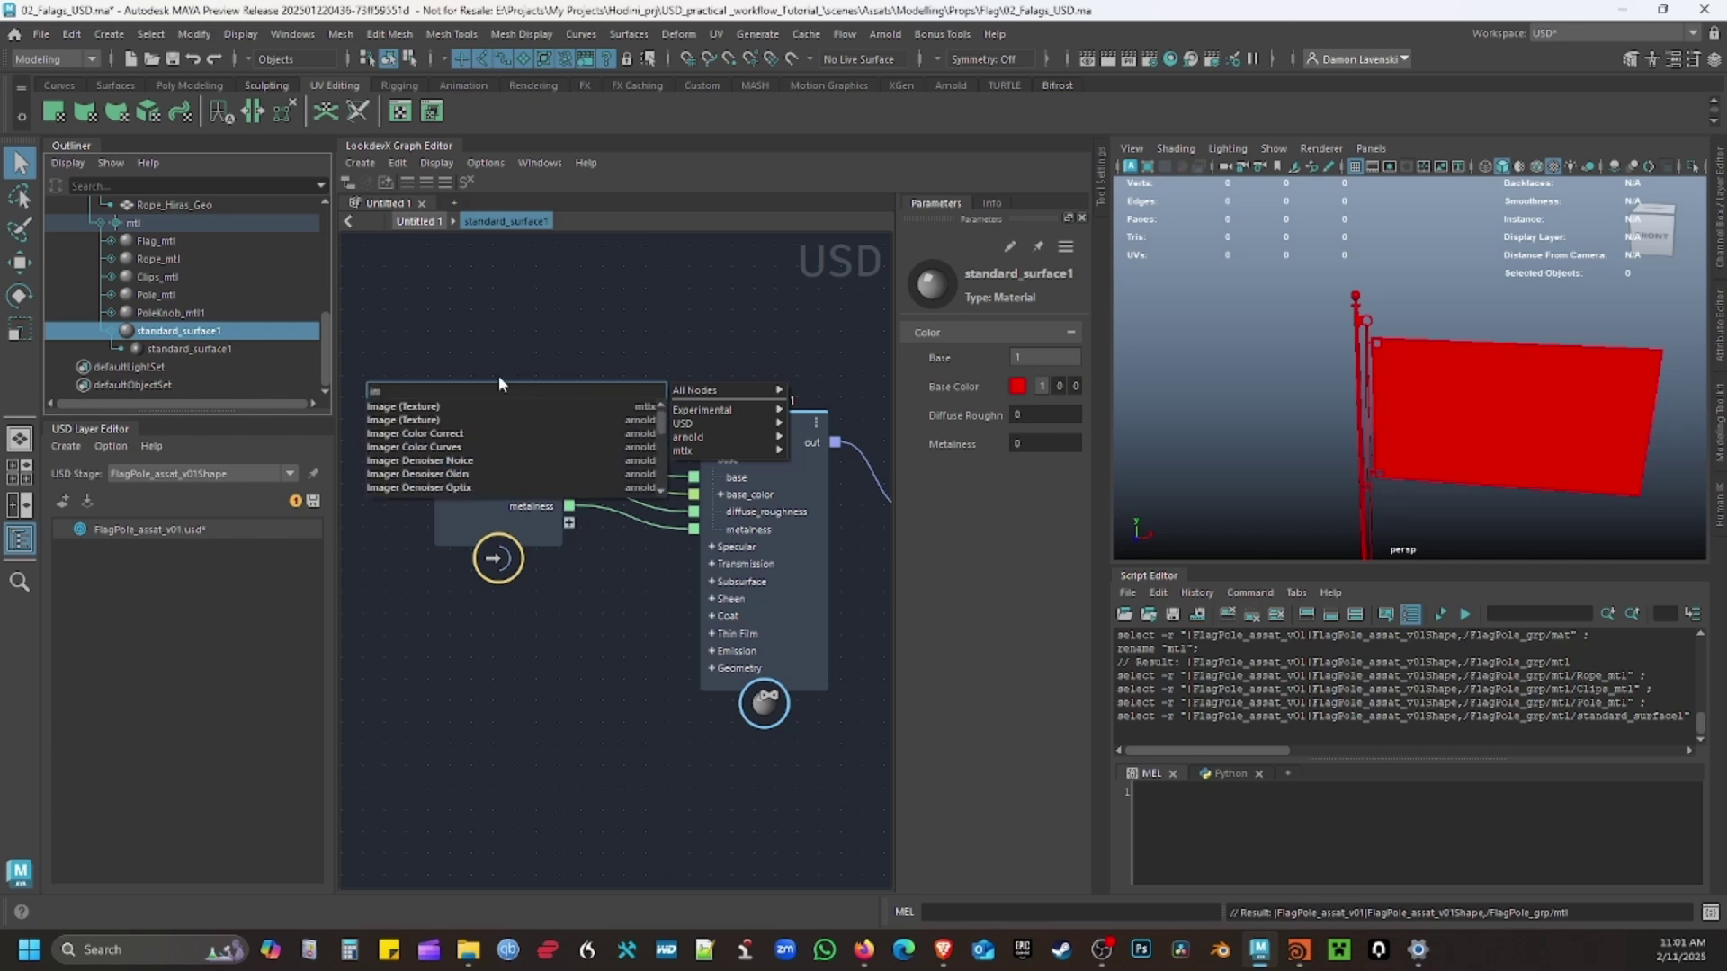
click(427, 409)
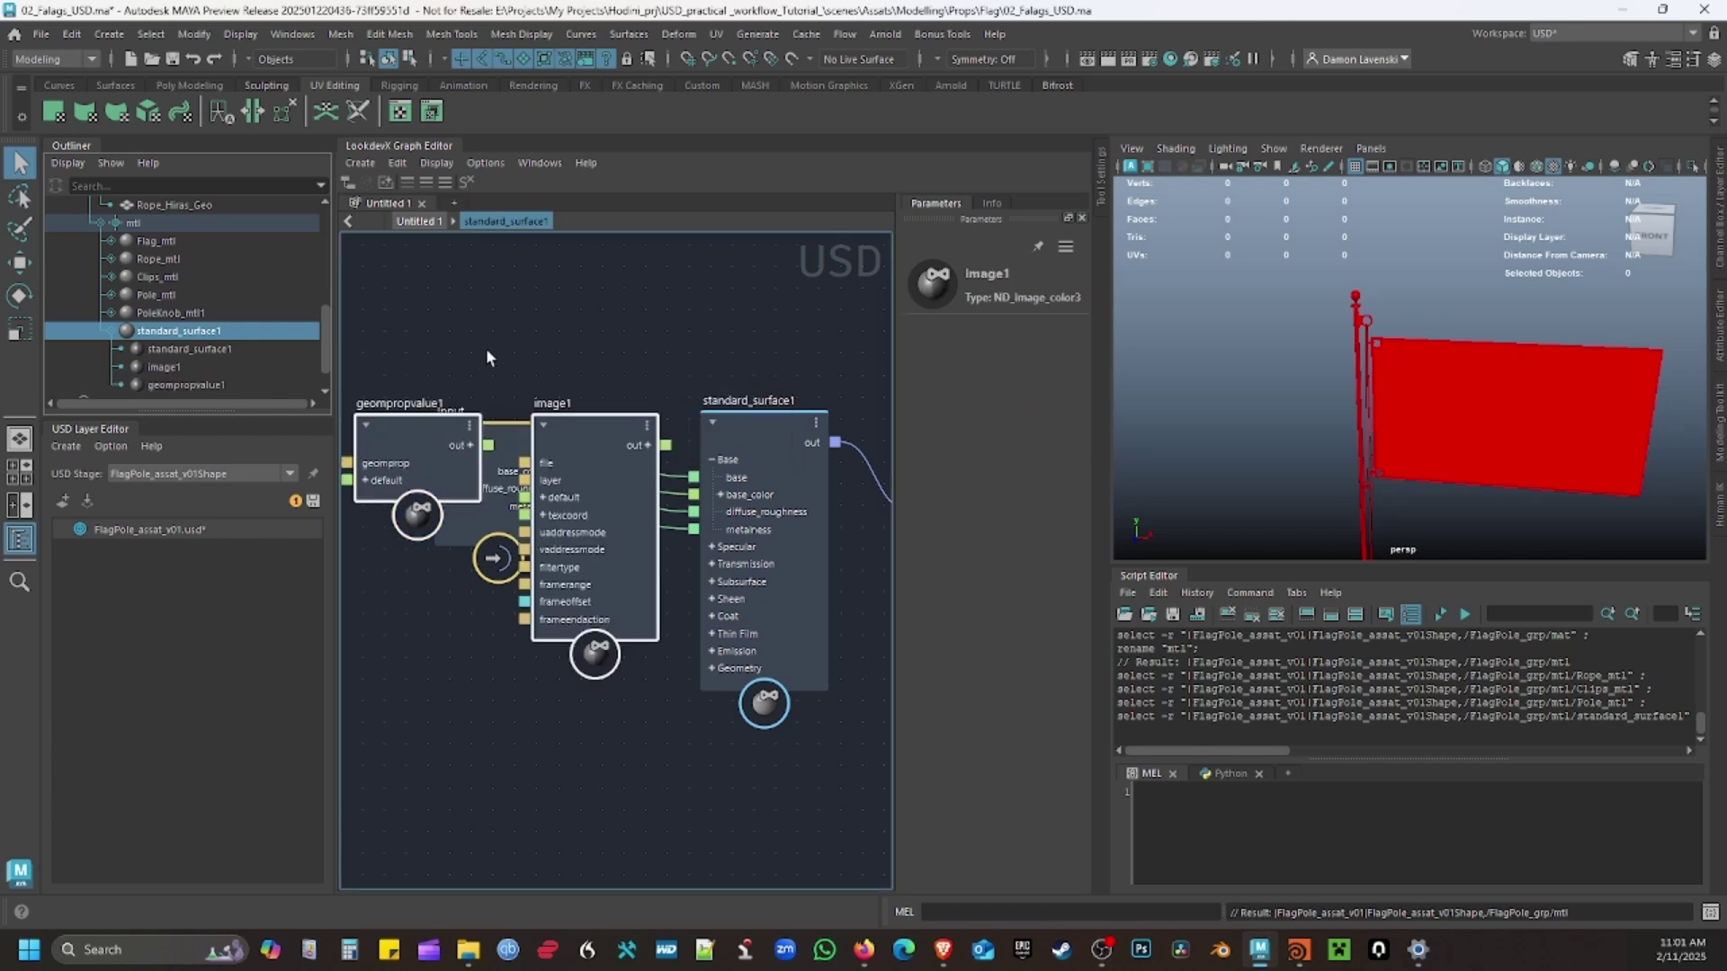
drag(575, 189, 348, 228)
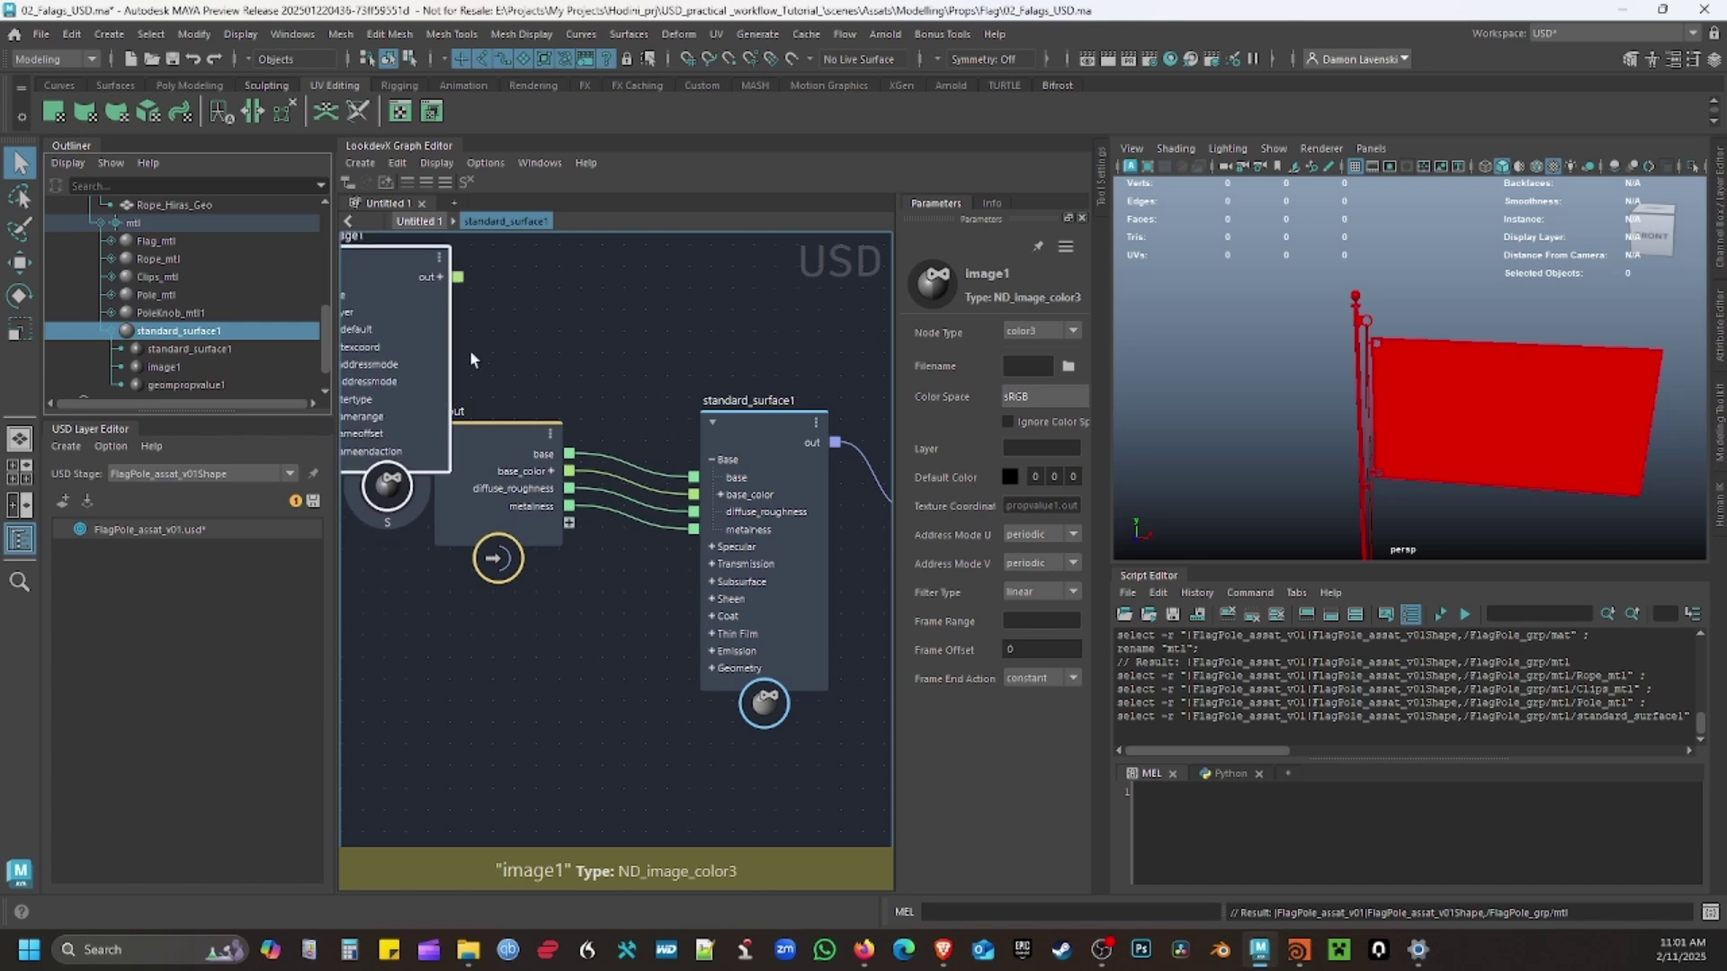
Expose image1's file port on the Input node and connect image1's output to the standard_surface1 base_color port.
drag(560, 424, 557, 585)
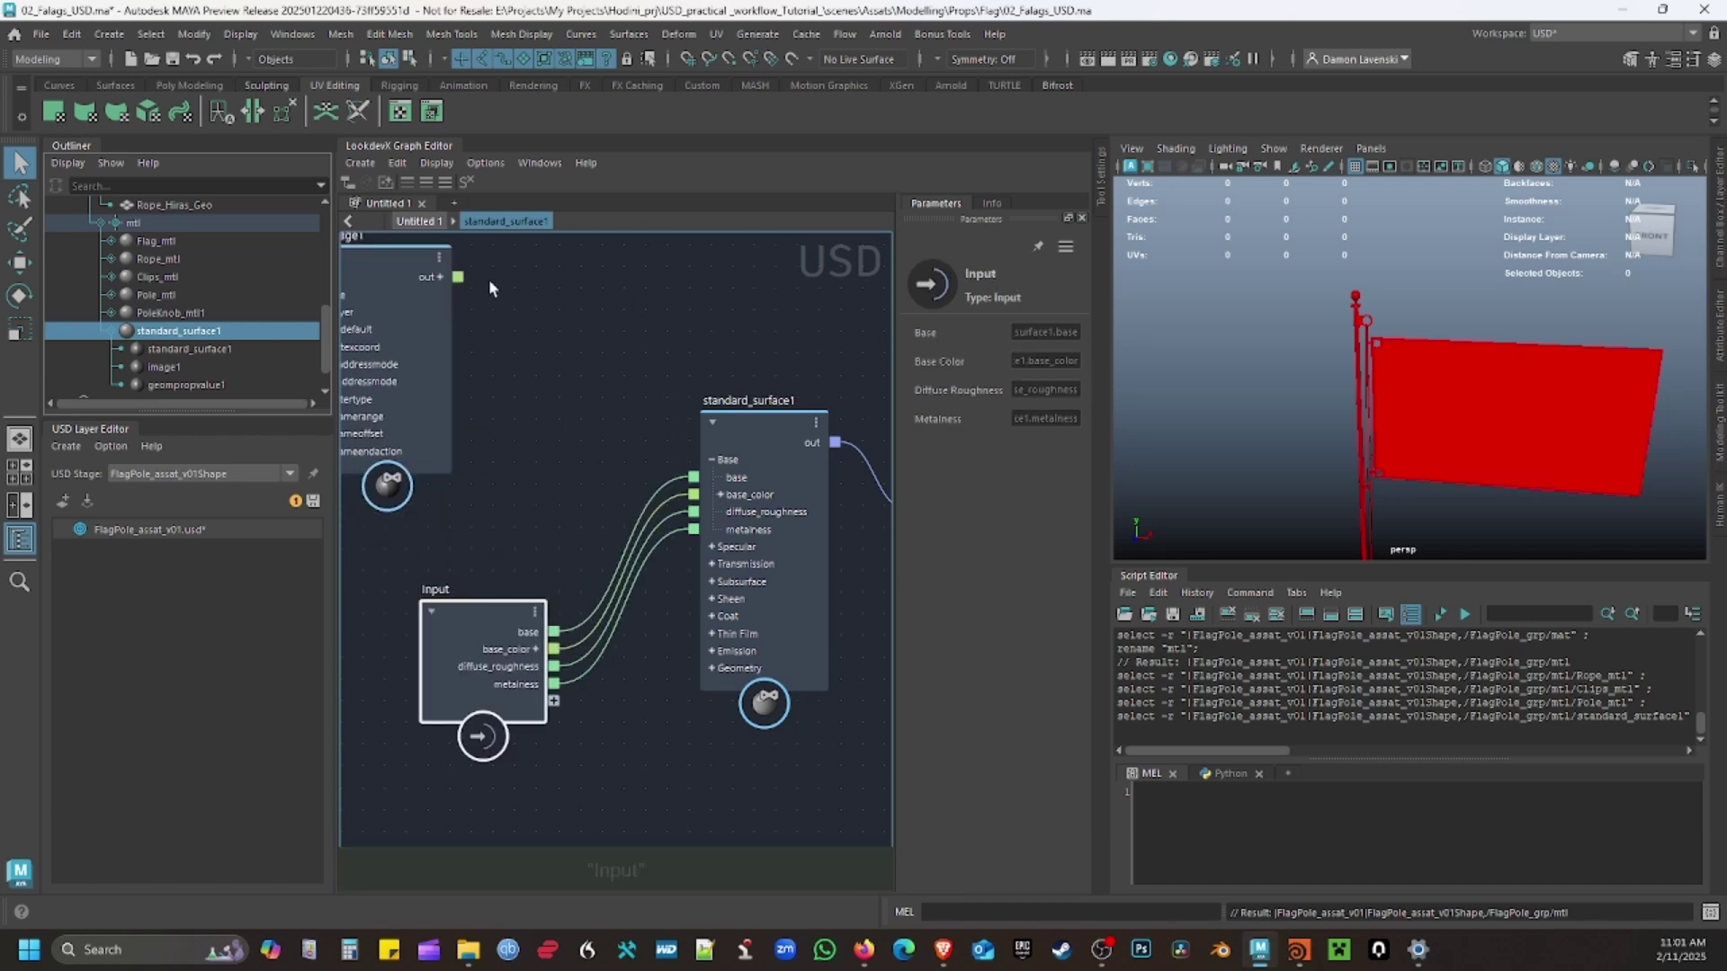
middle_drag(570, 288, 716, 333)
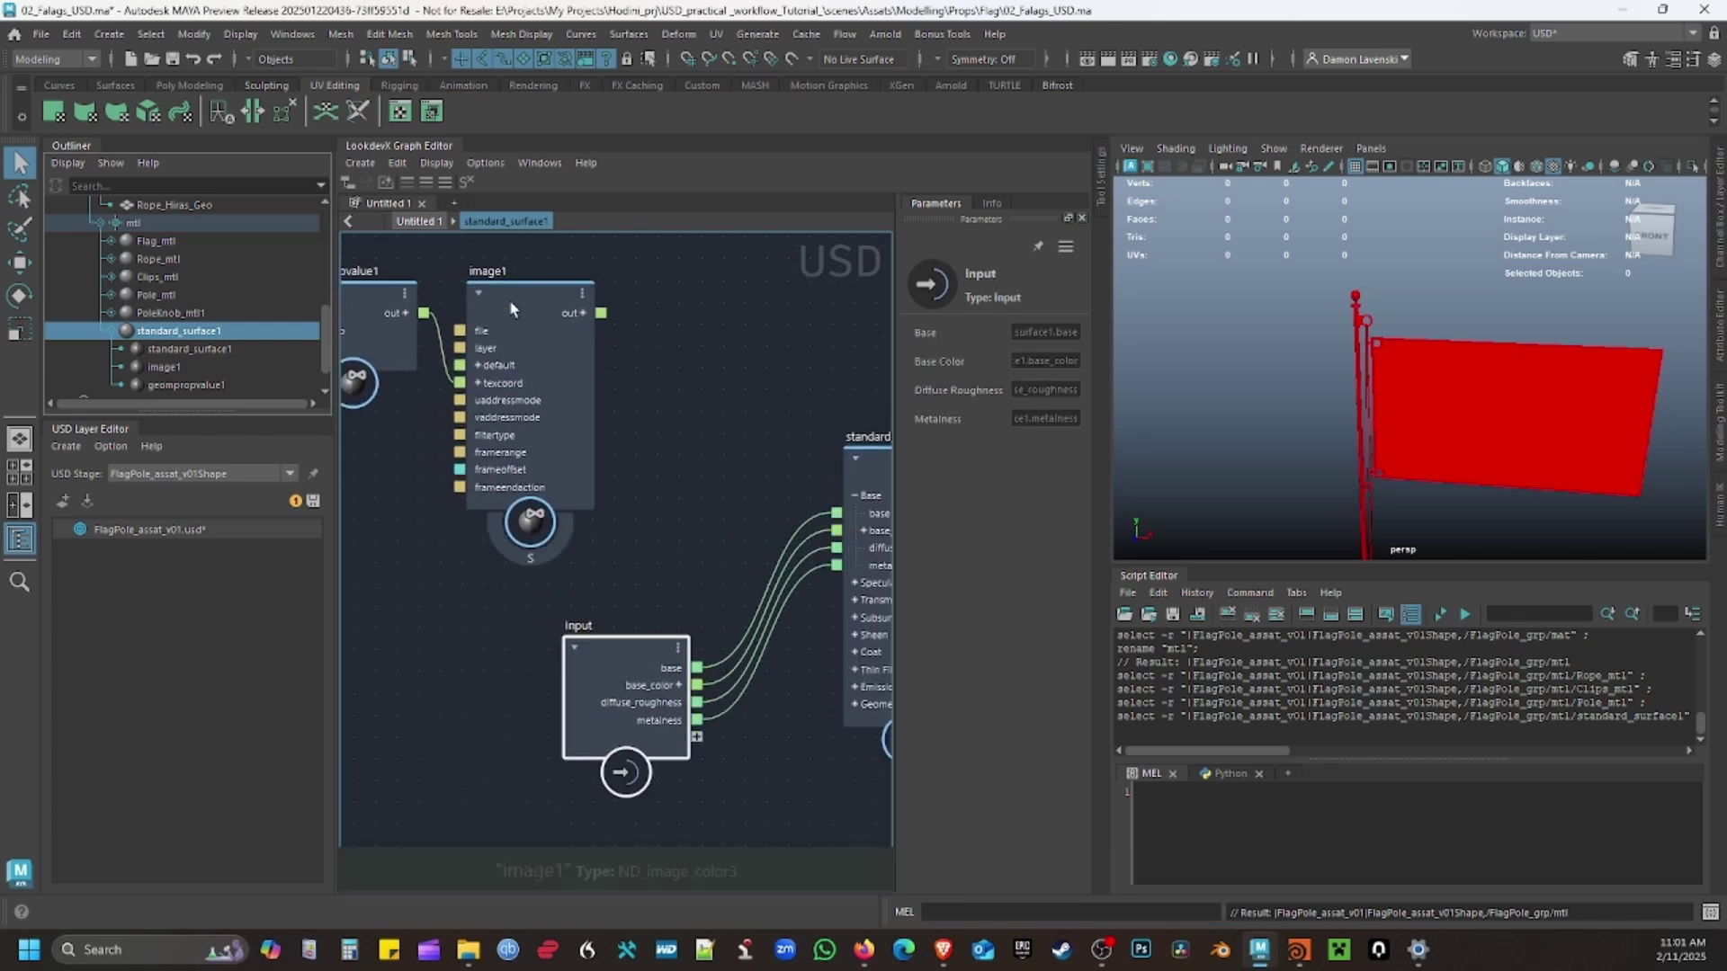
drag(460, 331, 634, 684)
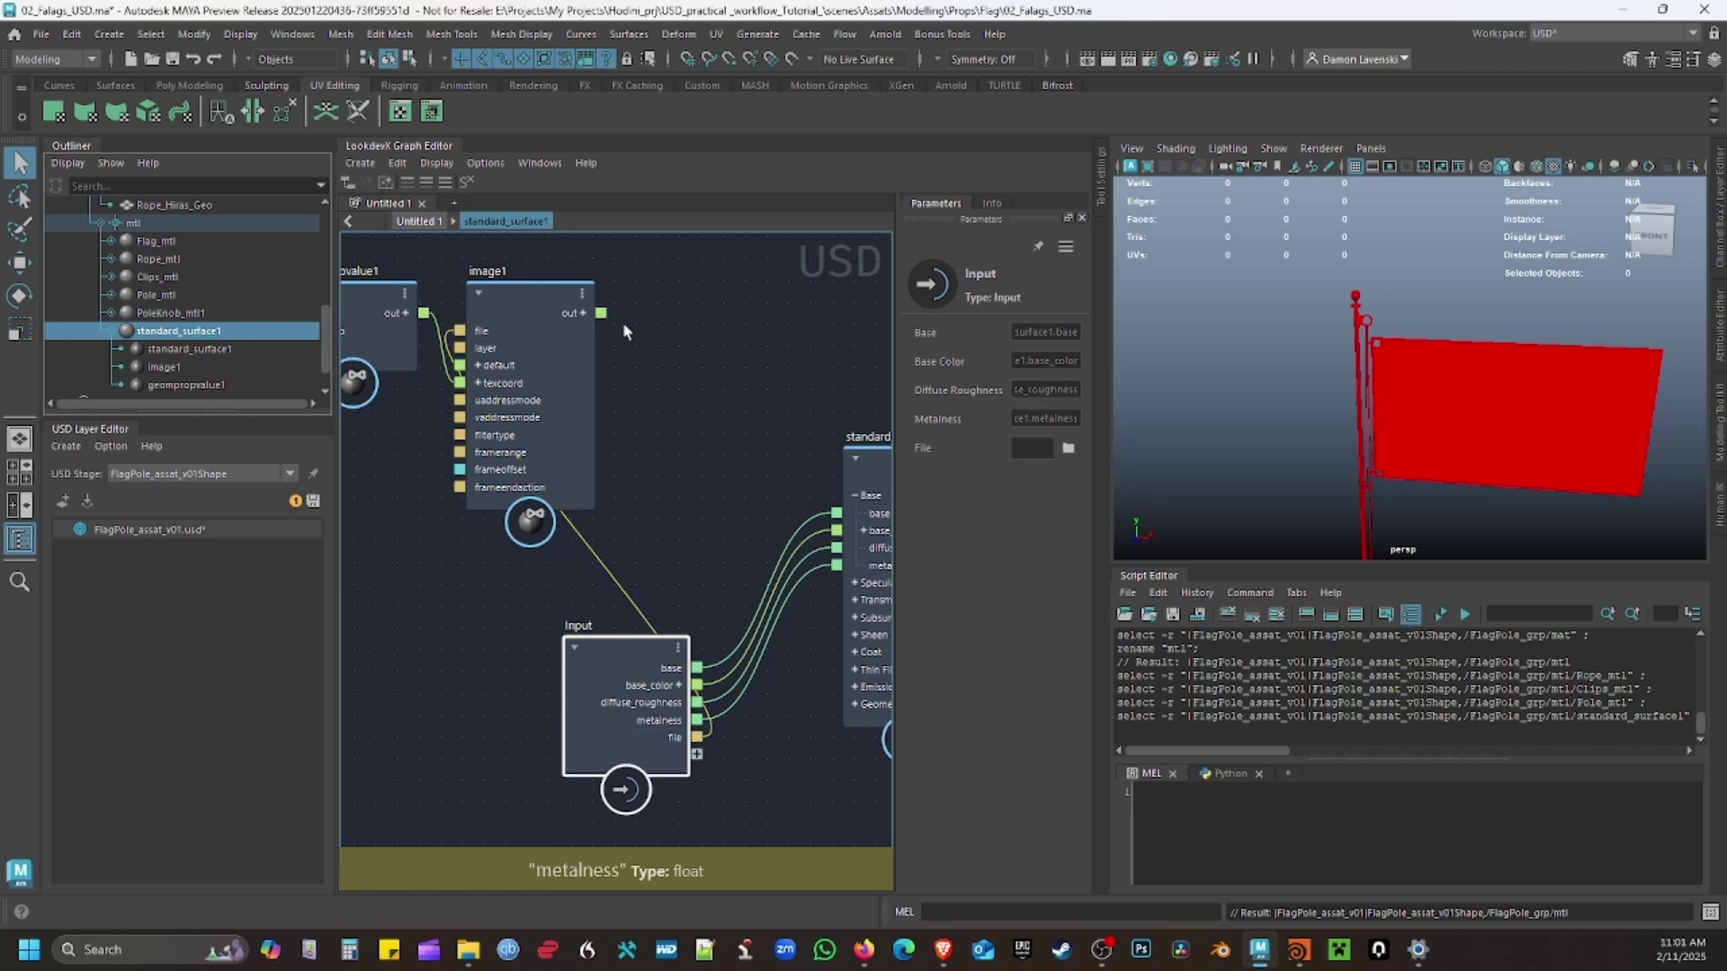
drag(603, 313, 836, 531)
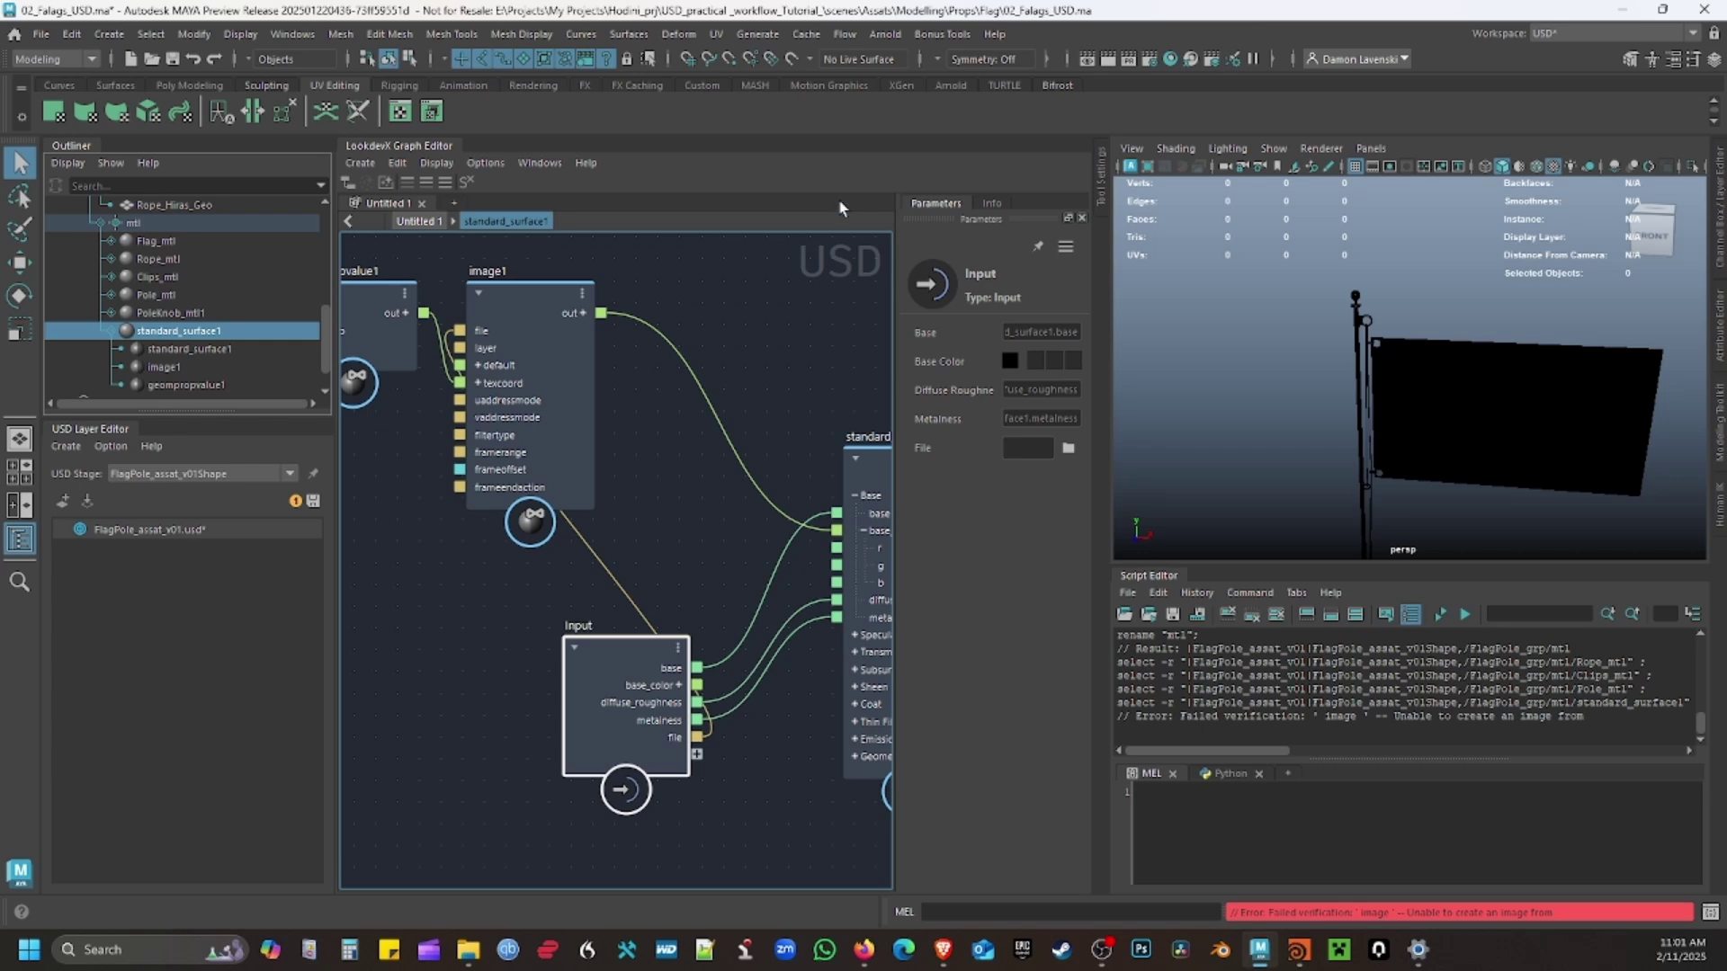
click(640, 466)
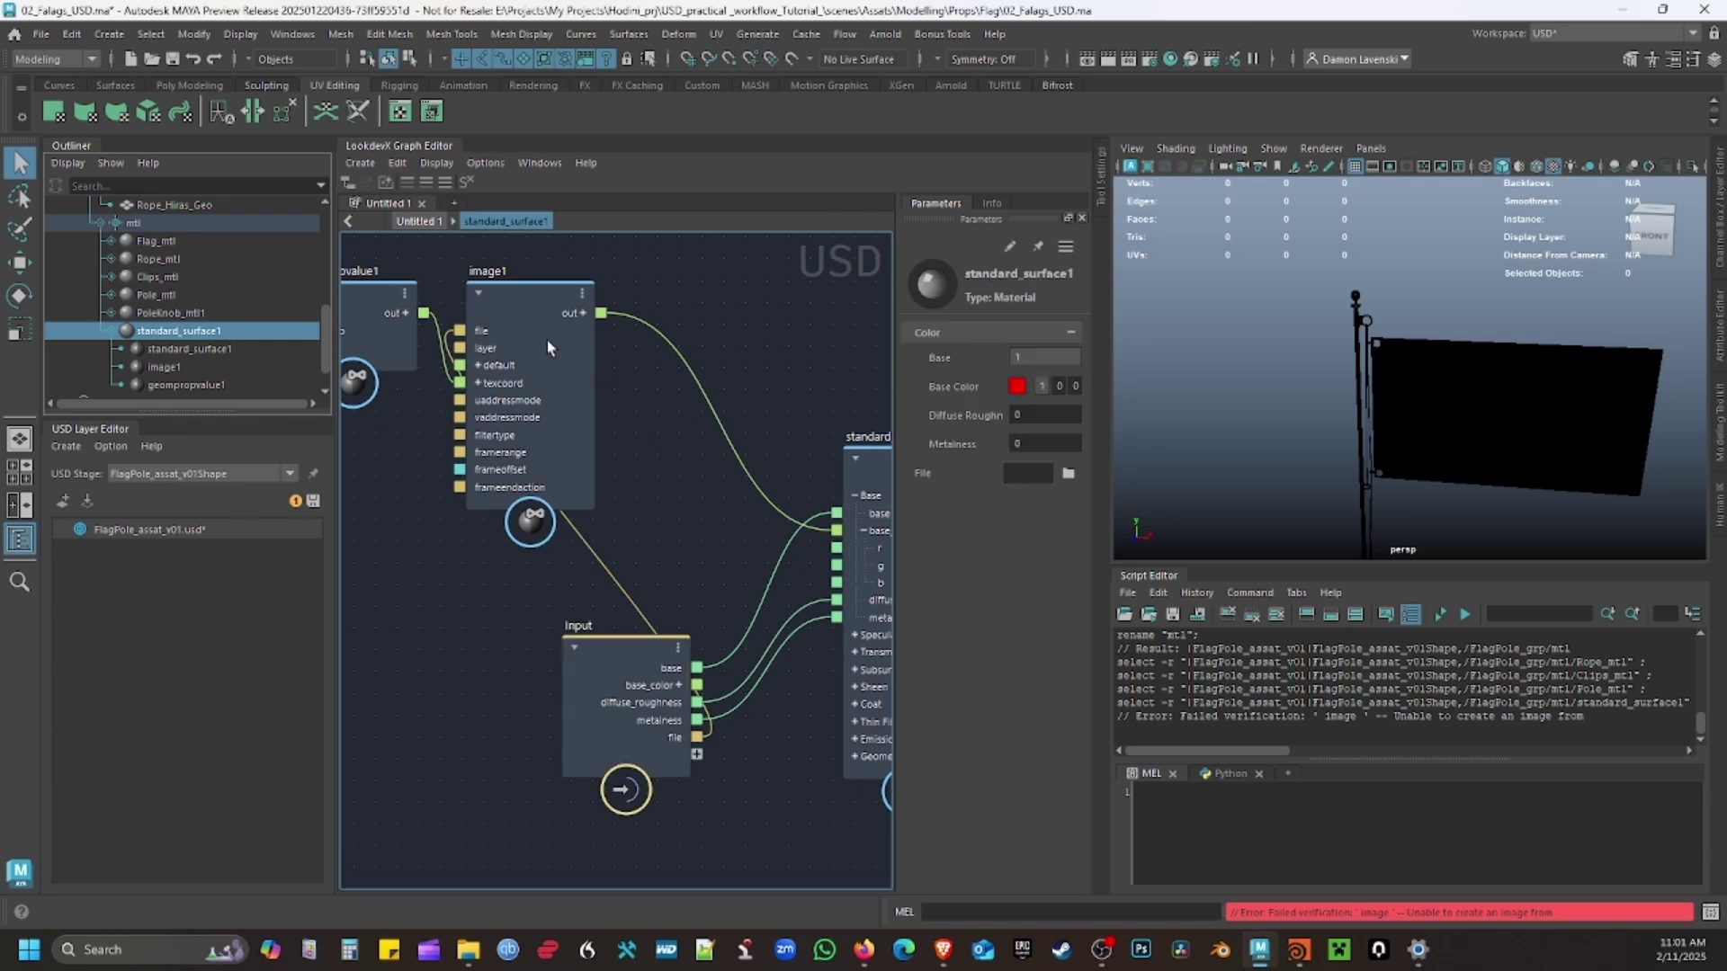
Return to the material's top level and inspect the exposed file parameter and its image browser without choosing a file.
click(420, 221)
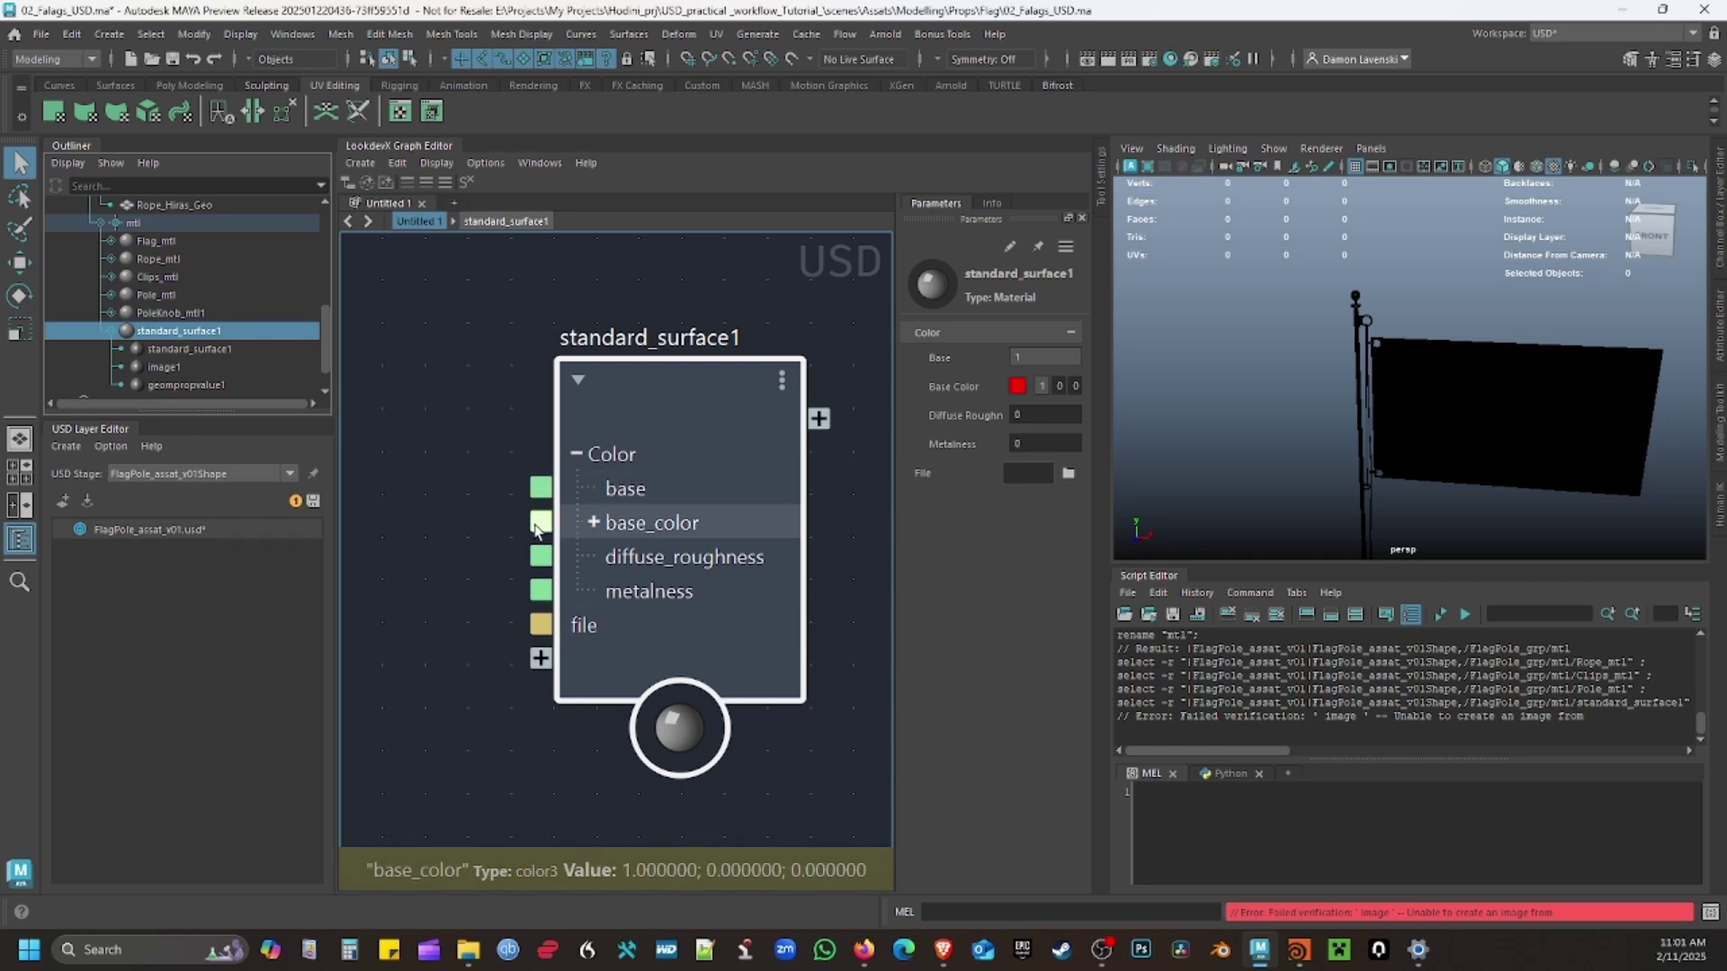
drag(541, 523, 432, 409)
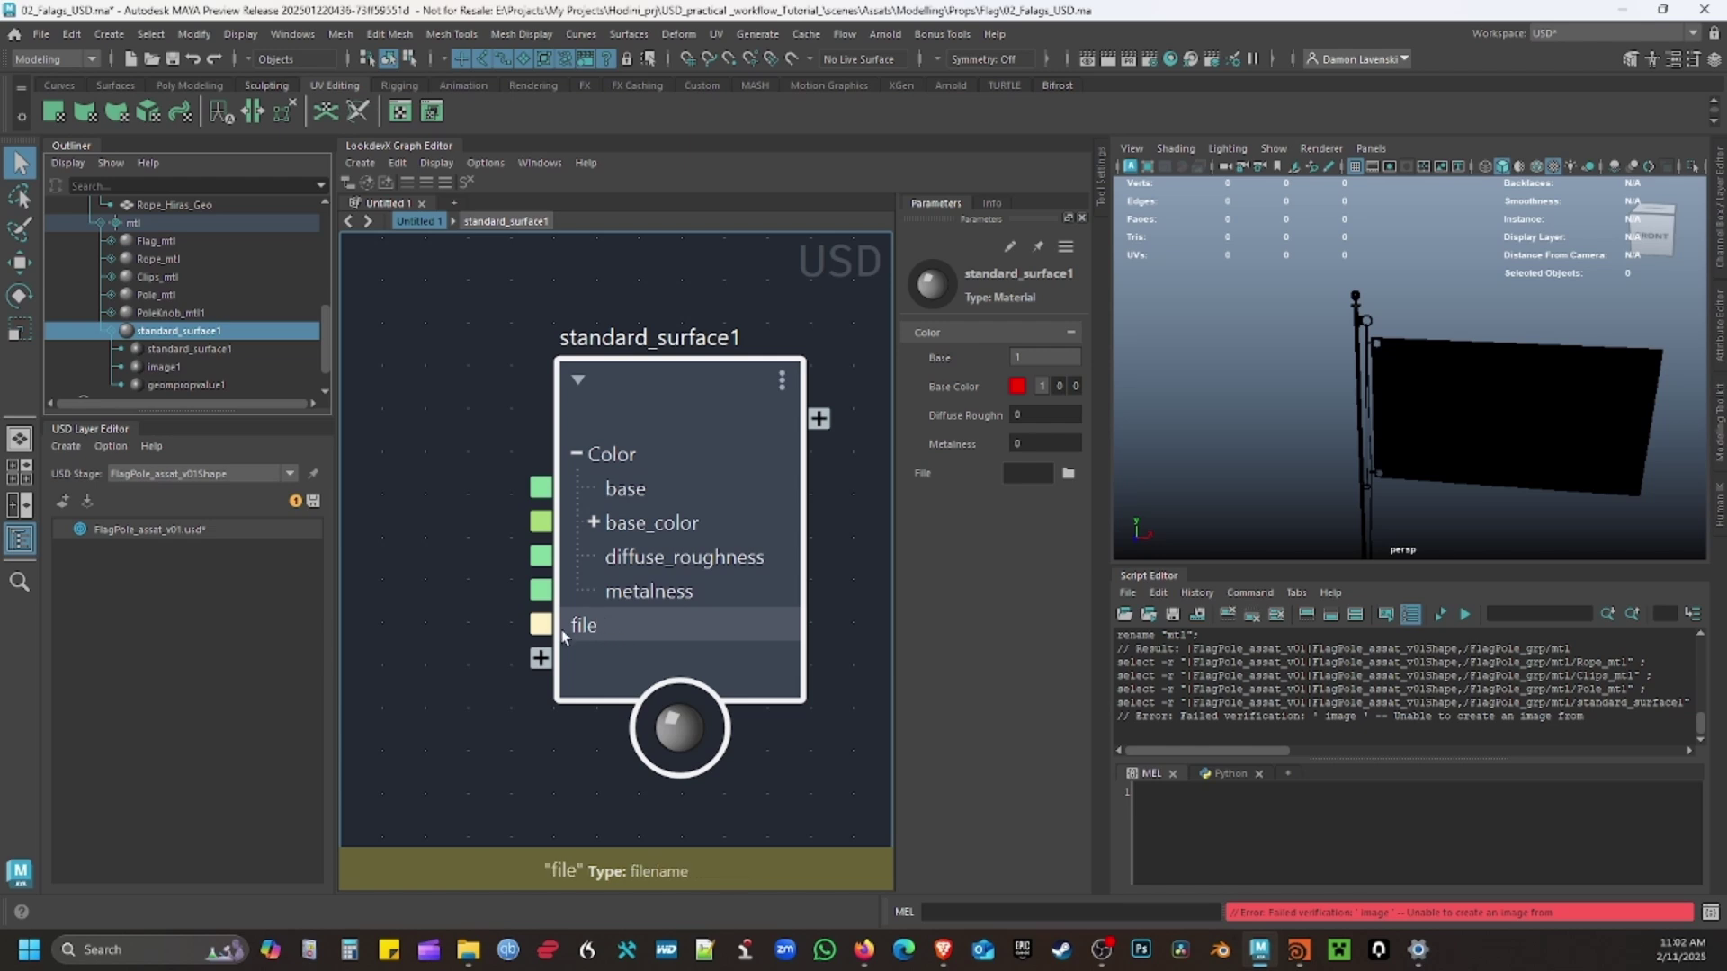
drag(620, 620, 618, 621)
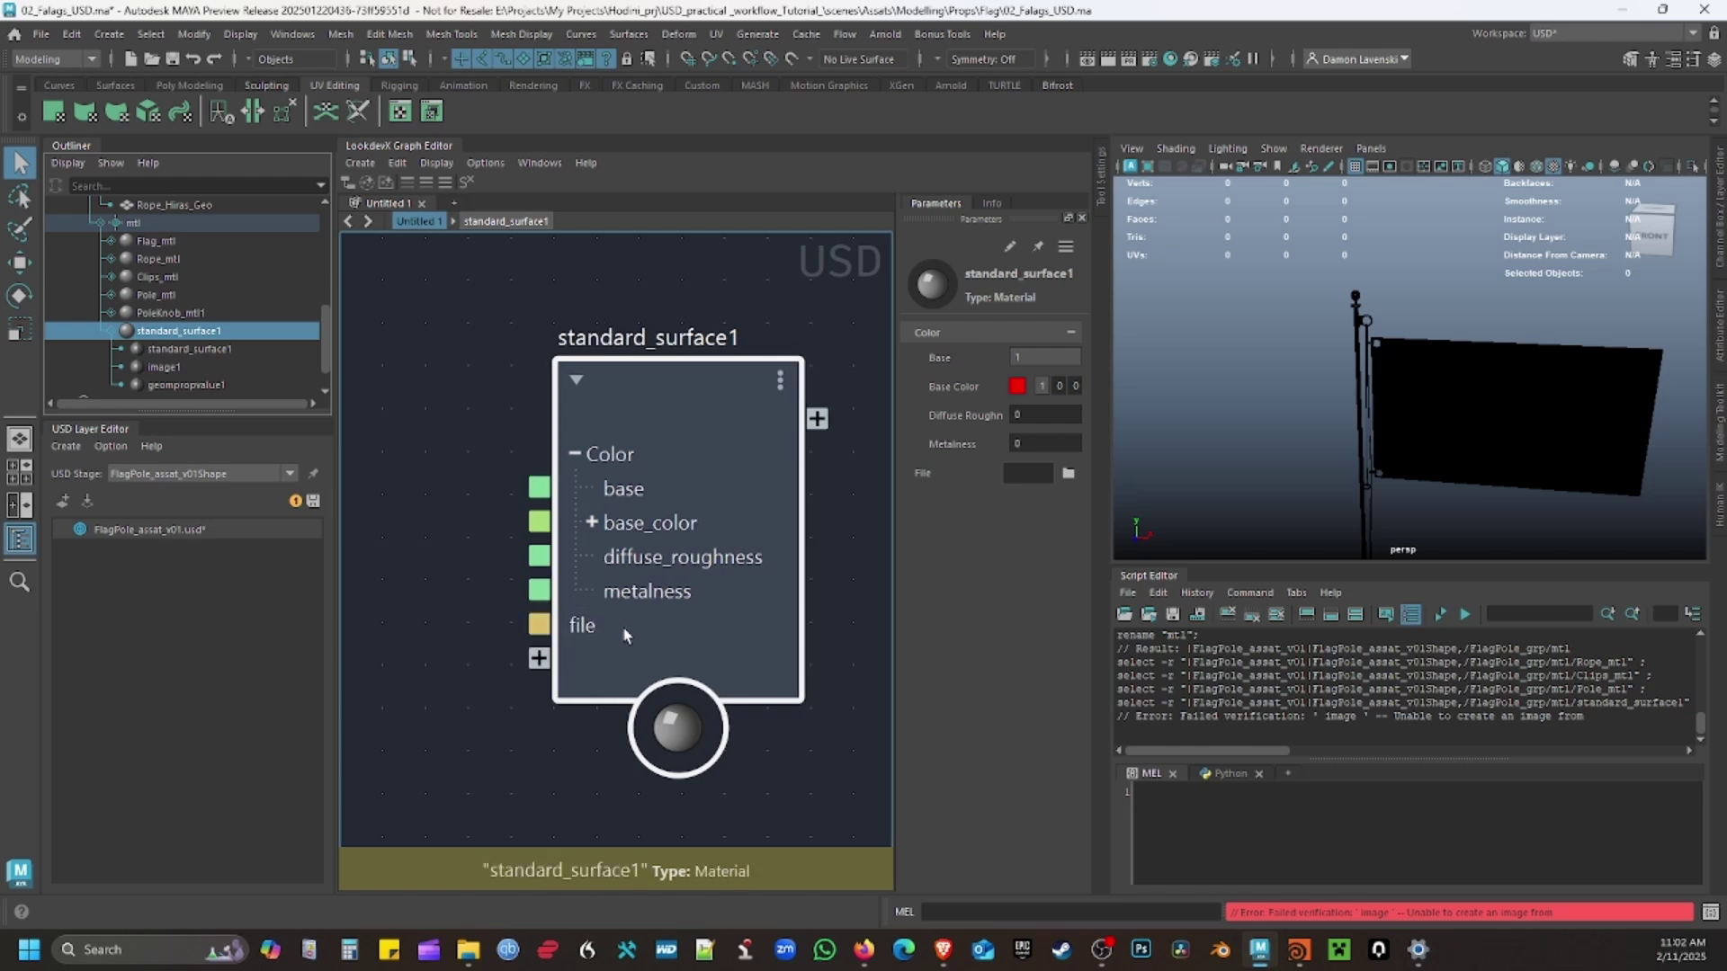
click(1068, 474)
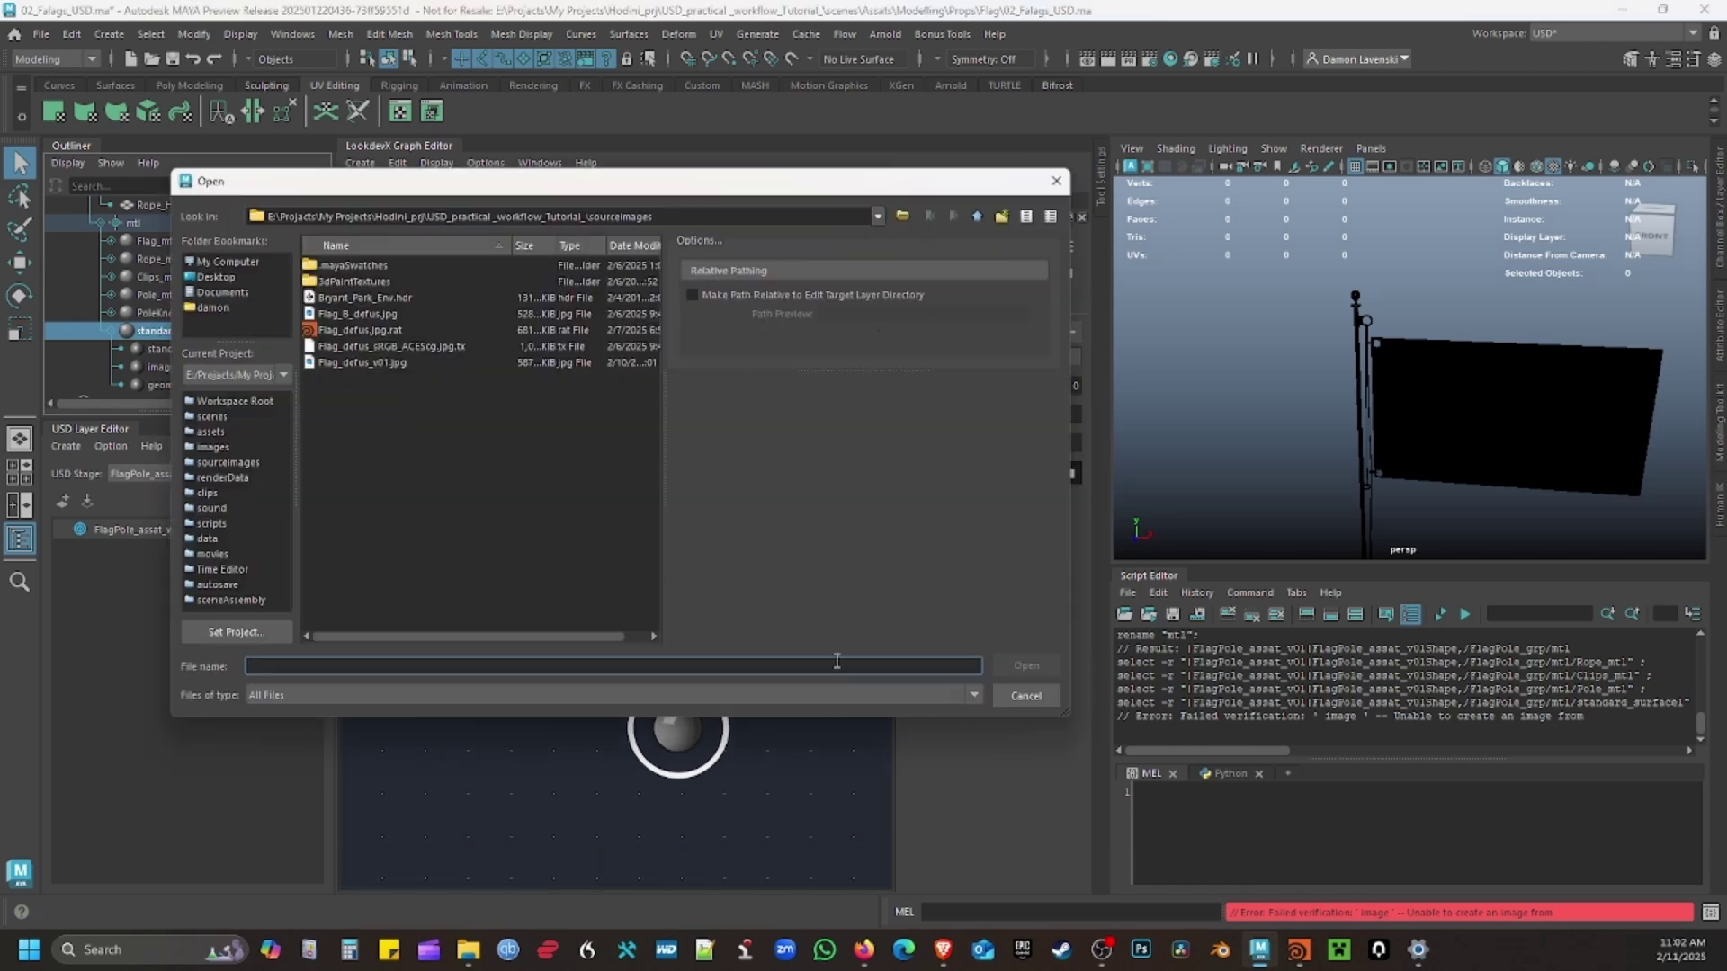
click(1057, 181)
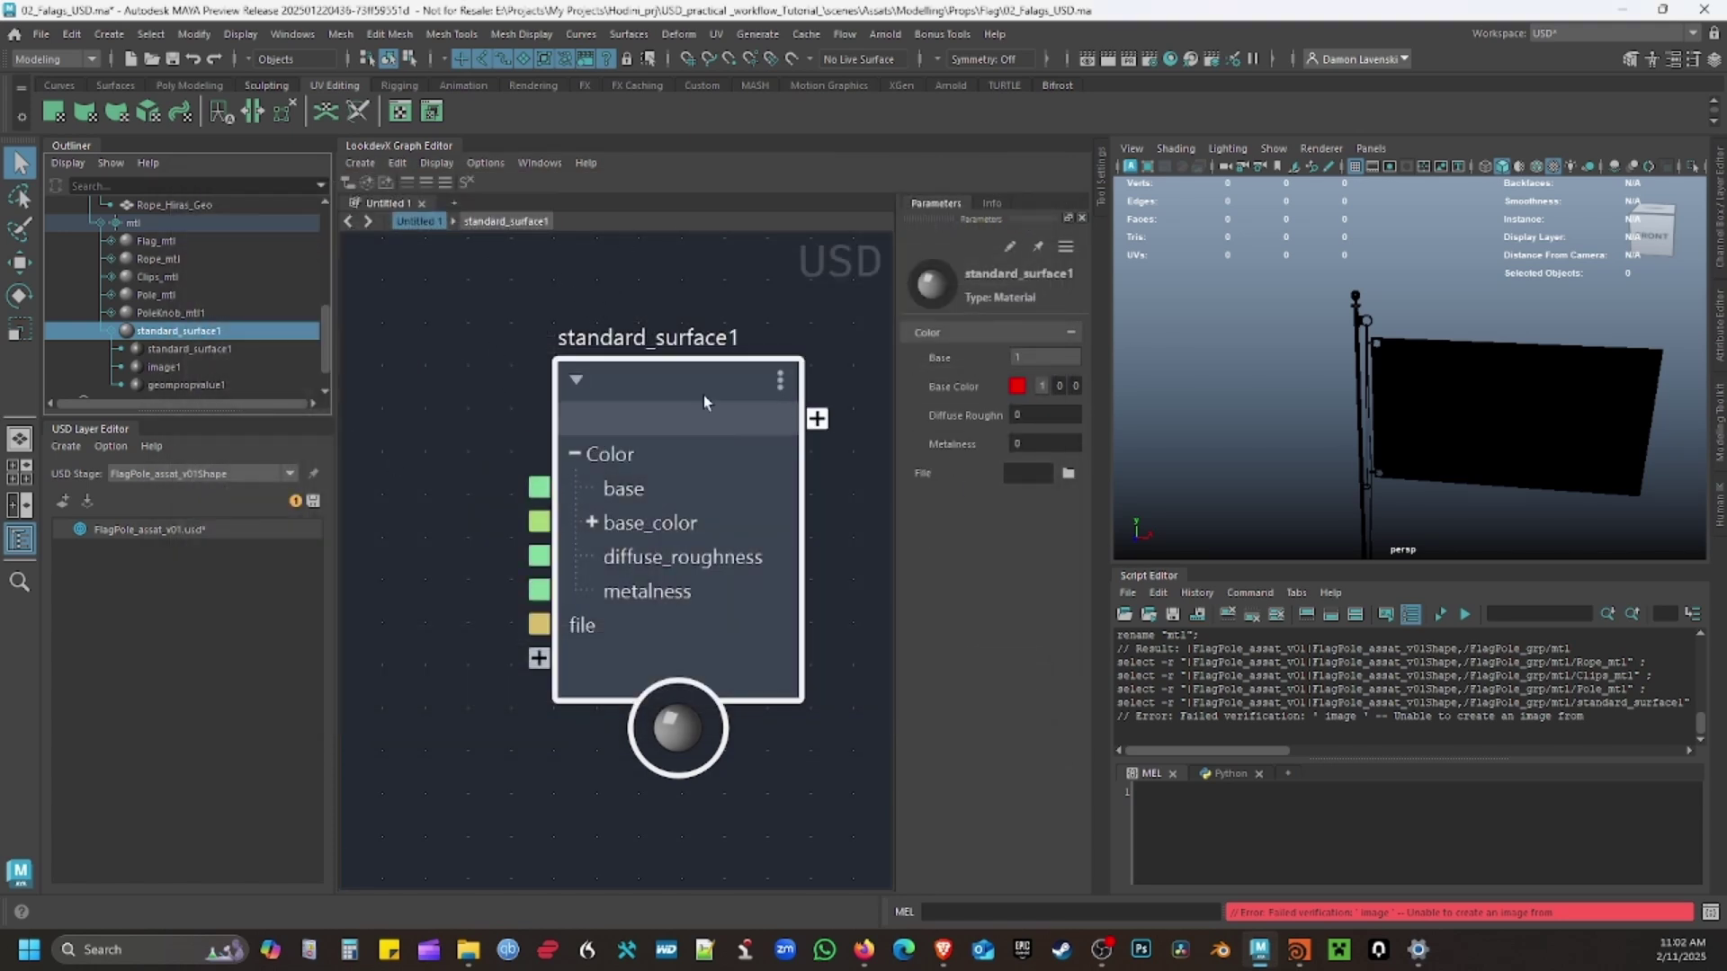
Delete the standard_surface1 material from the mtl scope.
drag(704, 388, 647, 466)
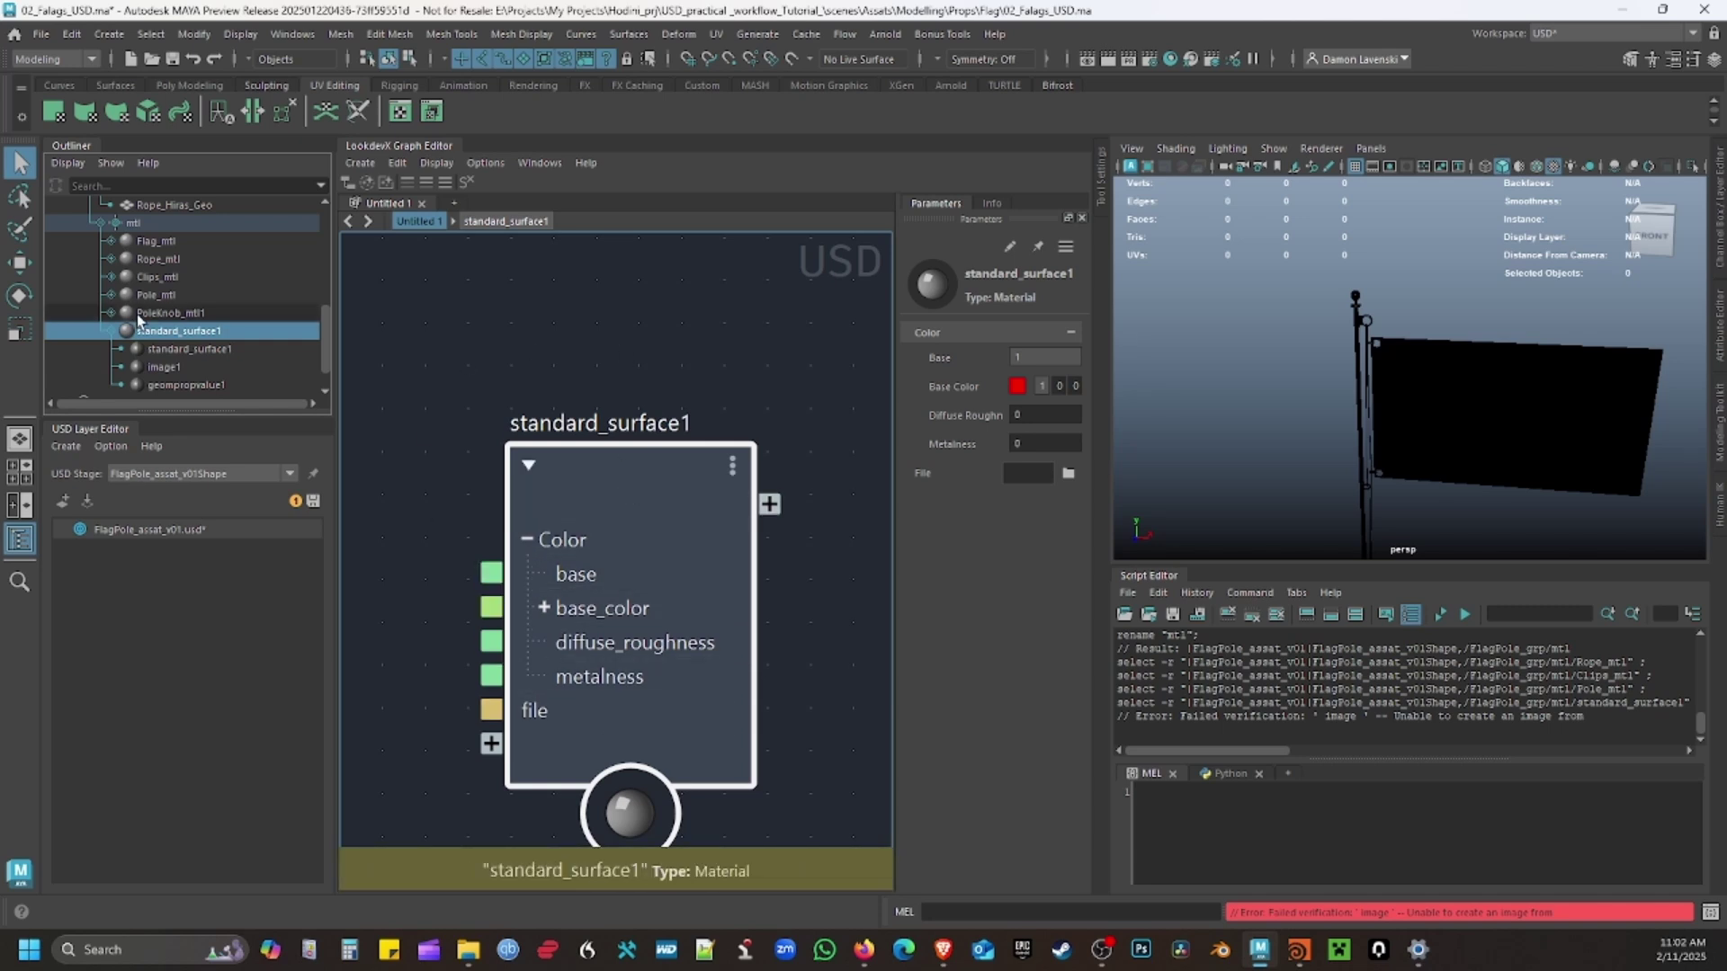
click(166, 333)
key(Delete)
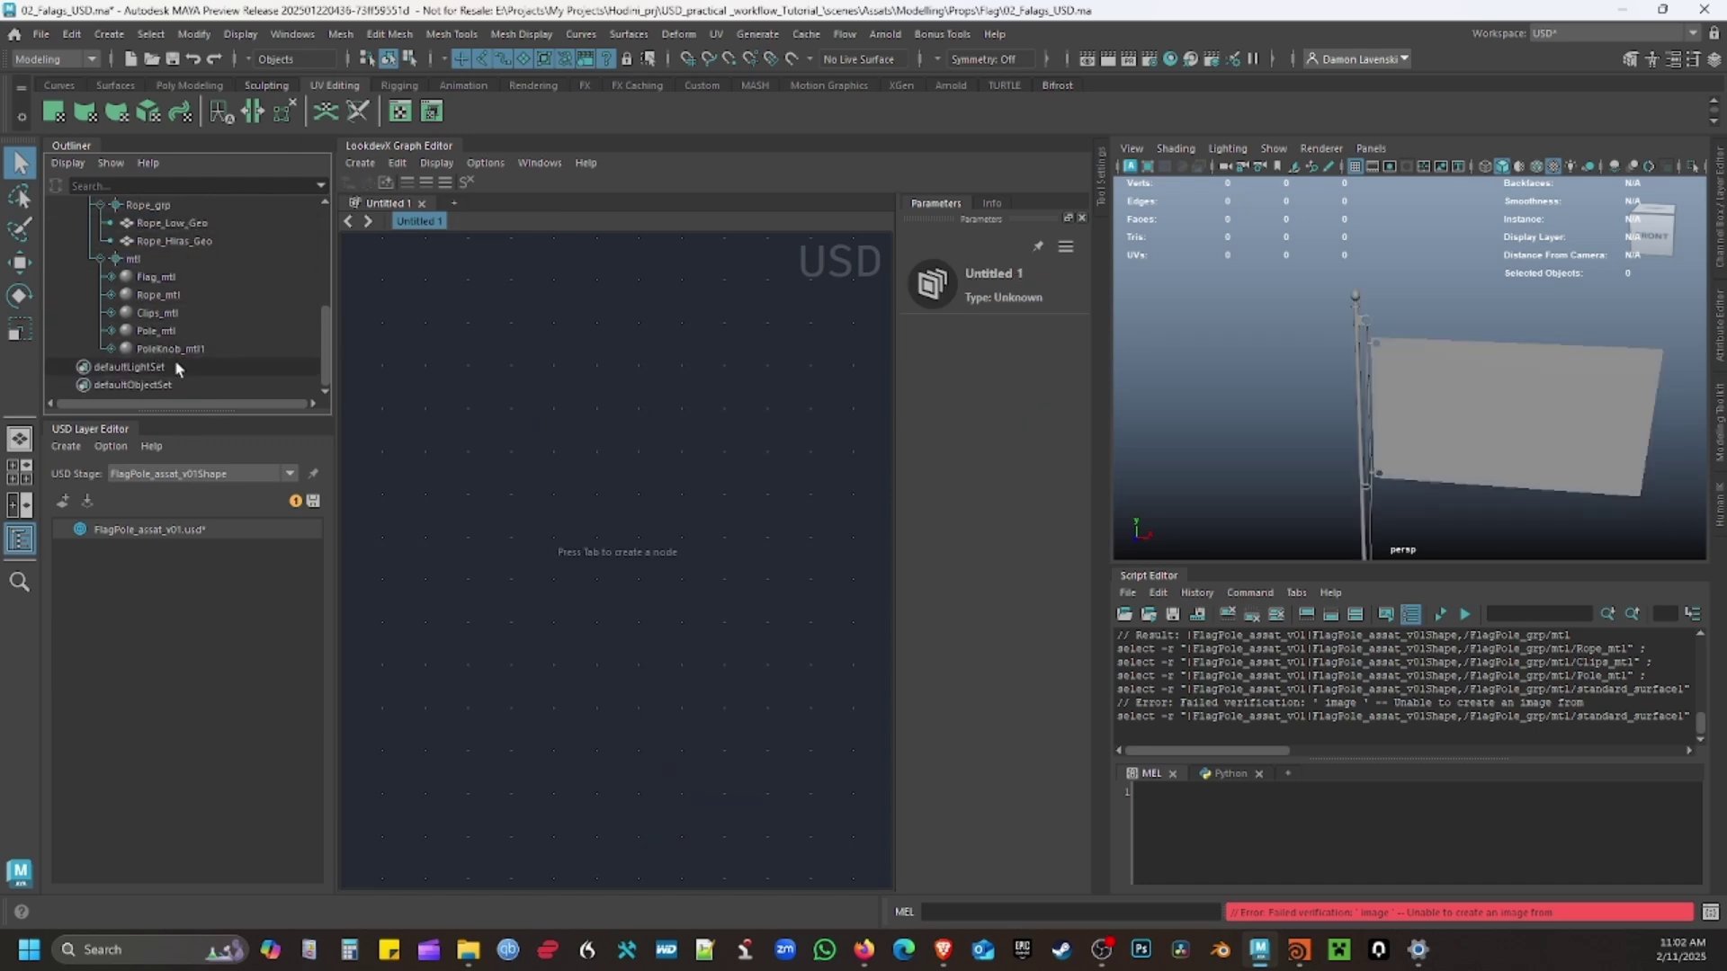
Assign the existing Flag_mtl material to Falg_A_geo and view the textured flag from the front.
click(180, 279)
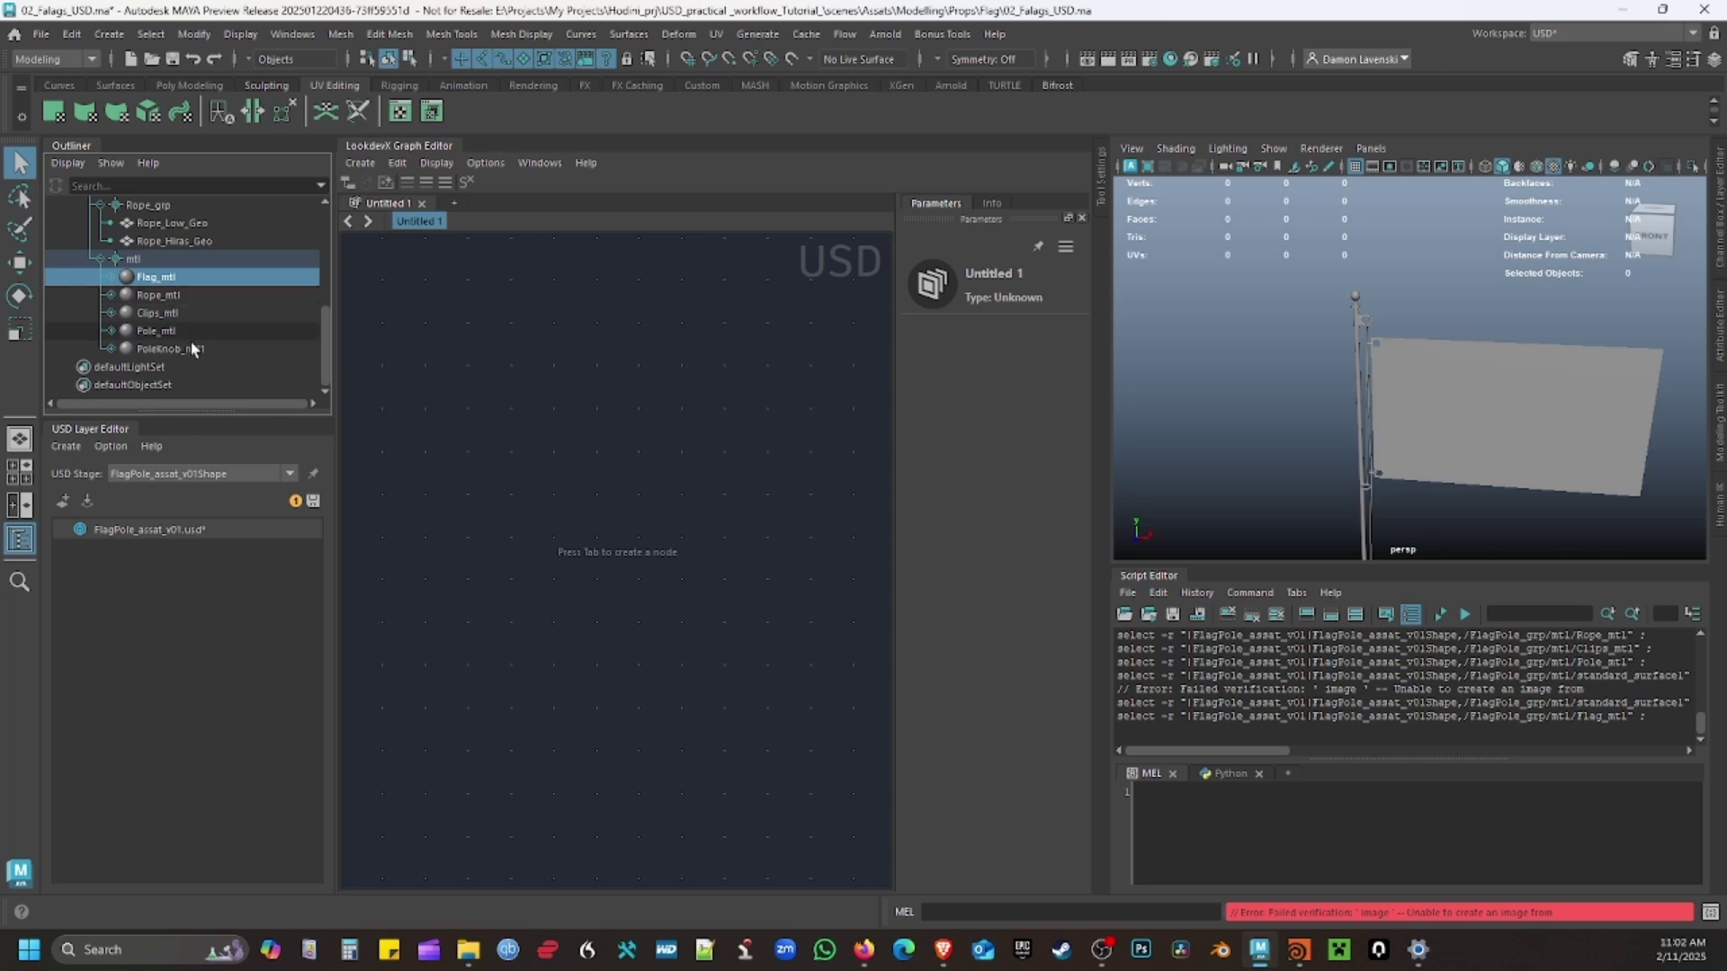
scroll(171, 342, up, 3)
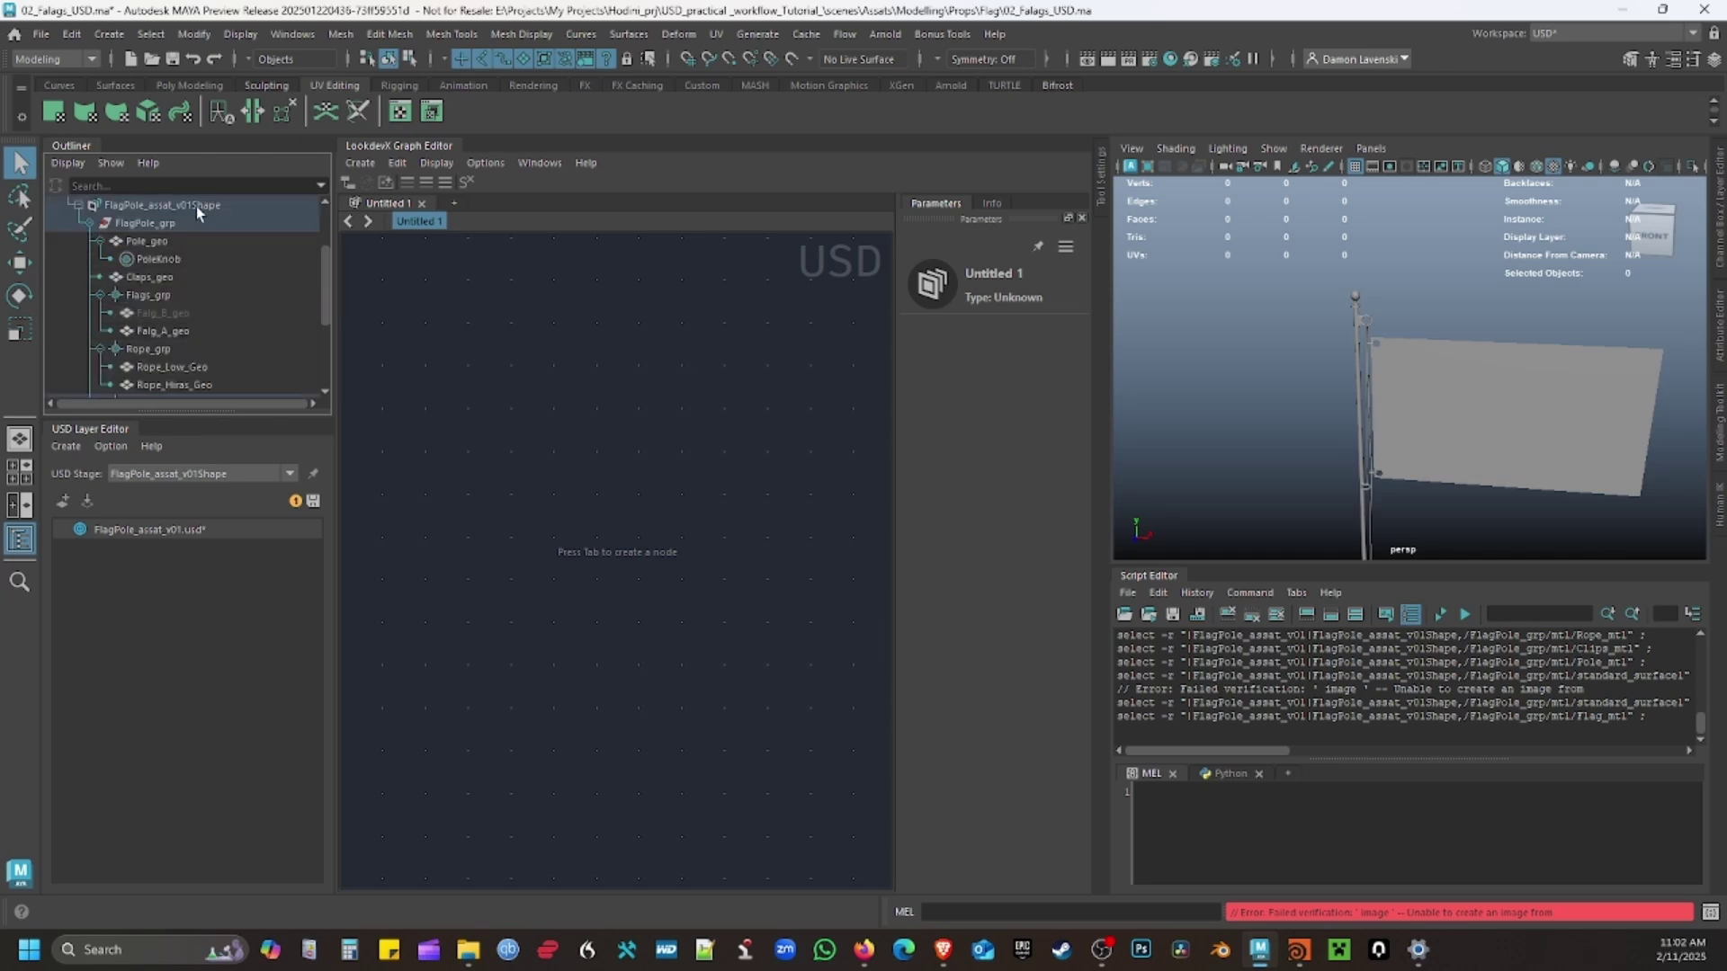
click(166, 331)
scroll(223, 337, down, 3)
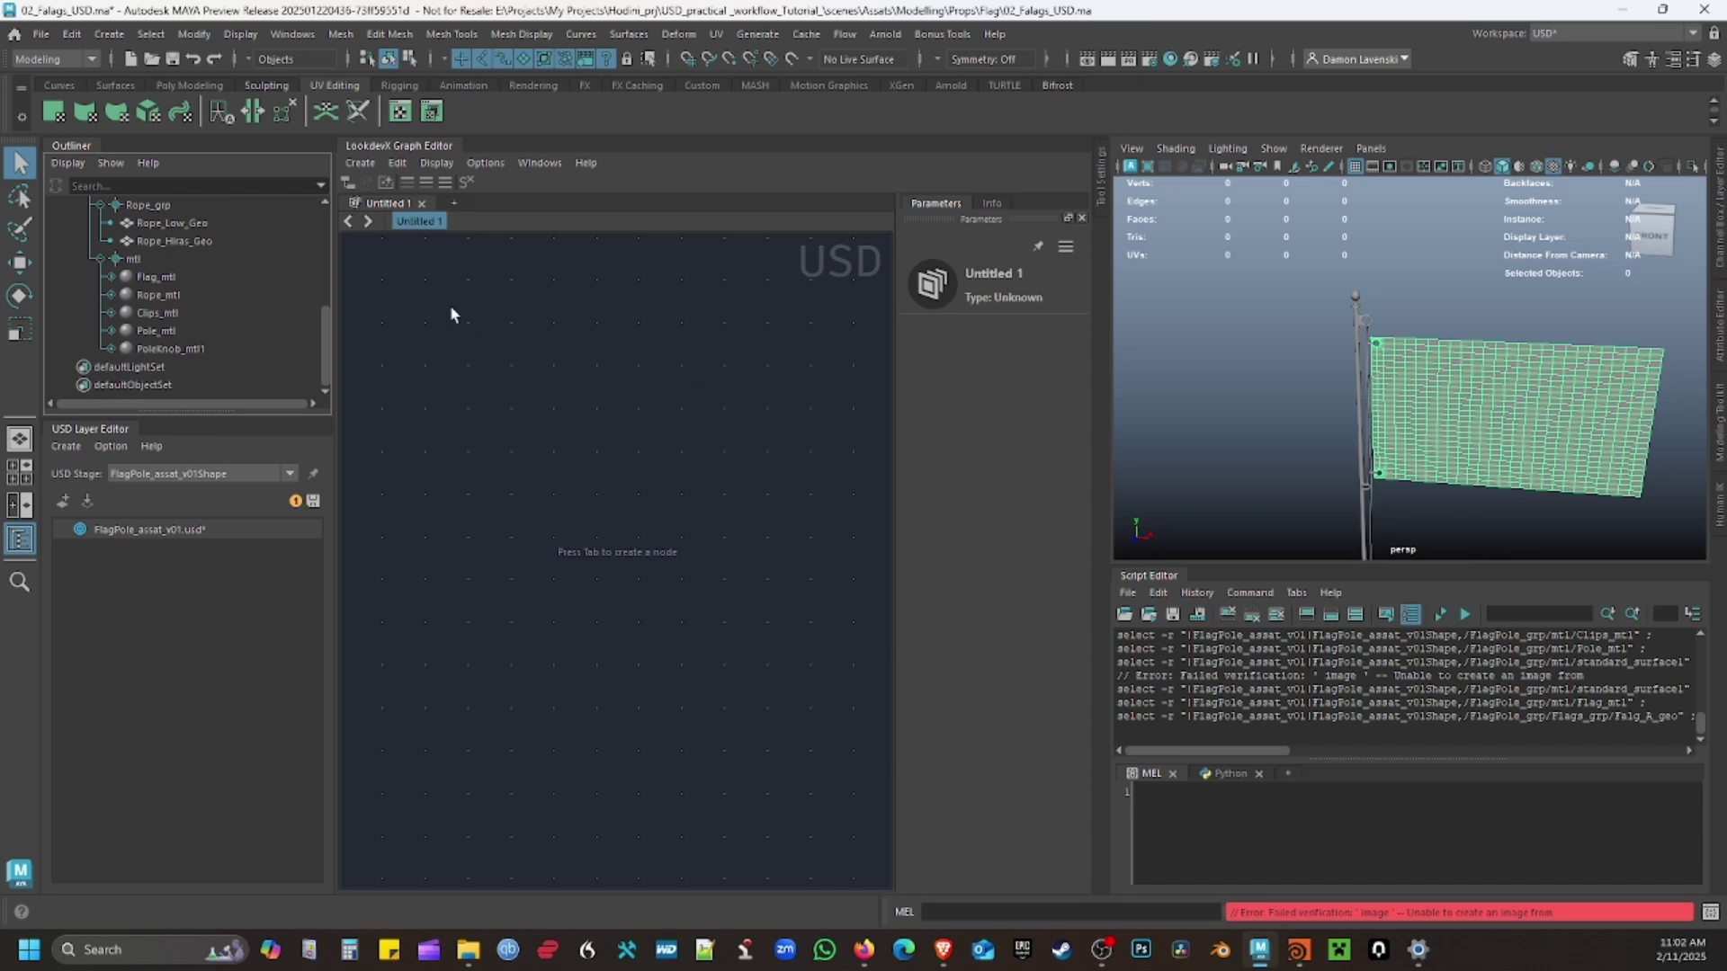
right_click(166, 286)
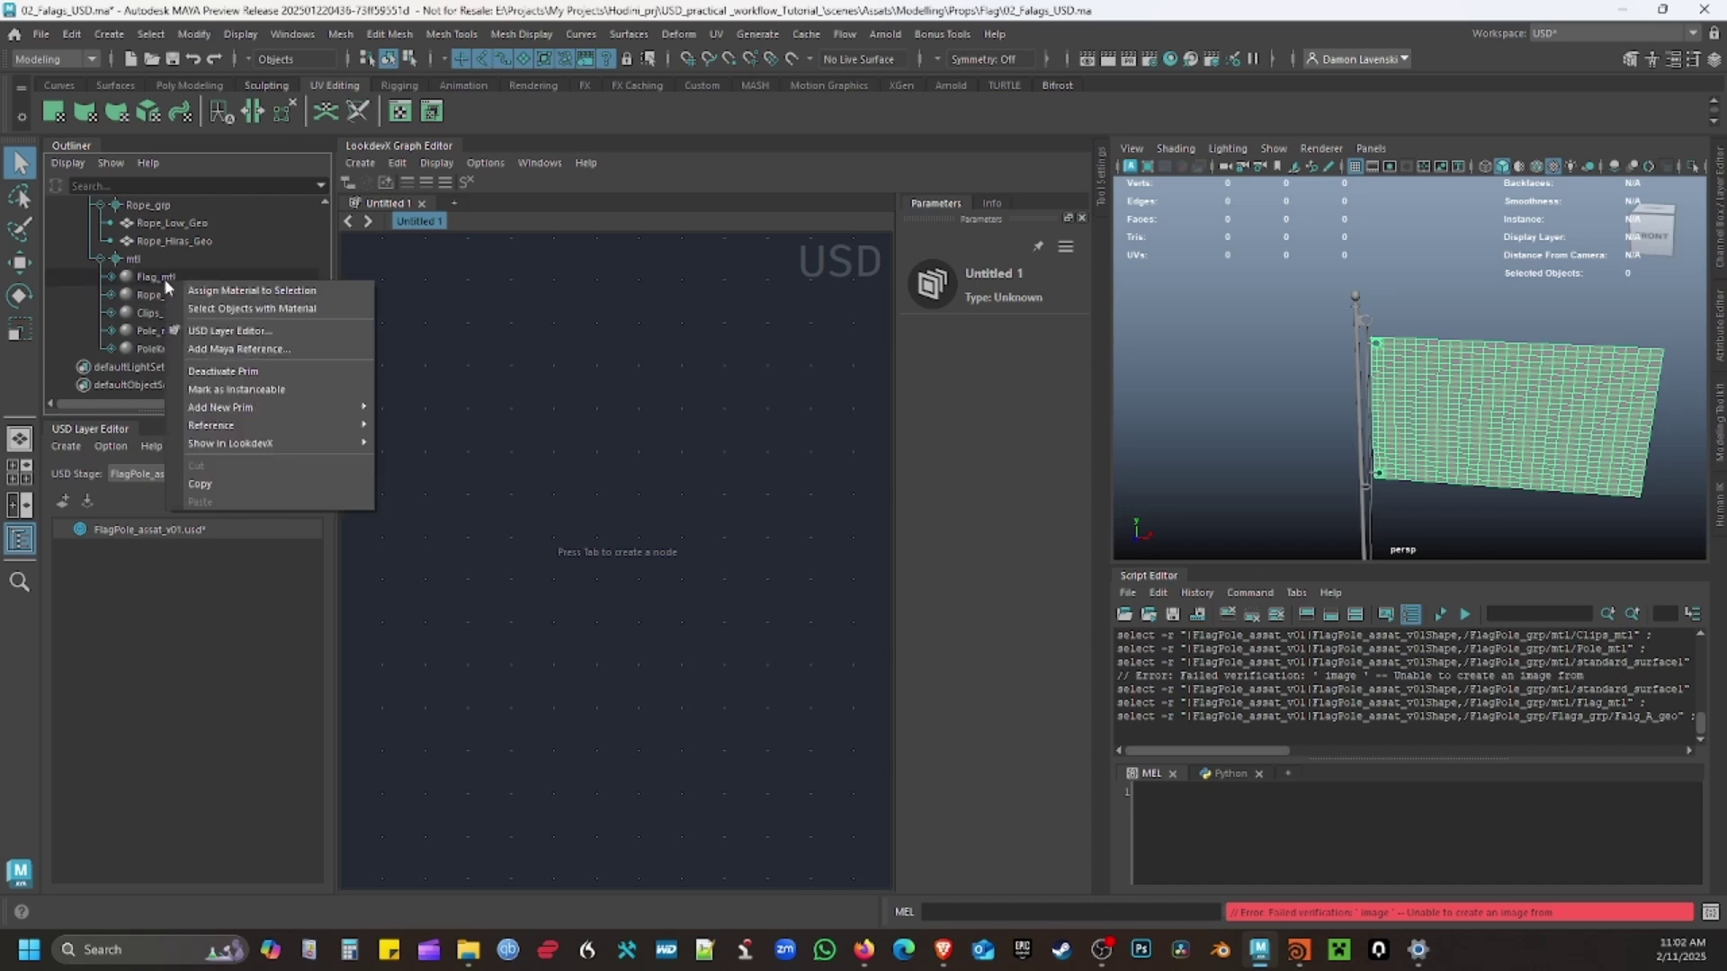
click(229, 291)
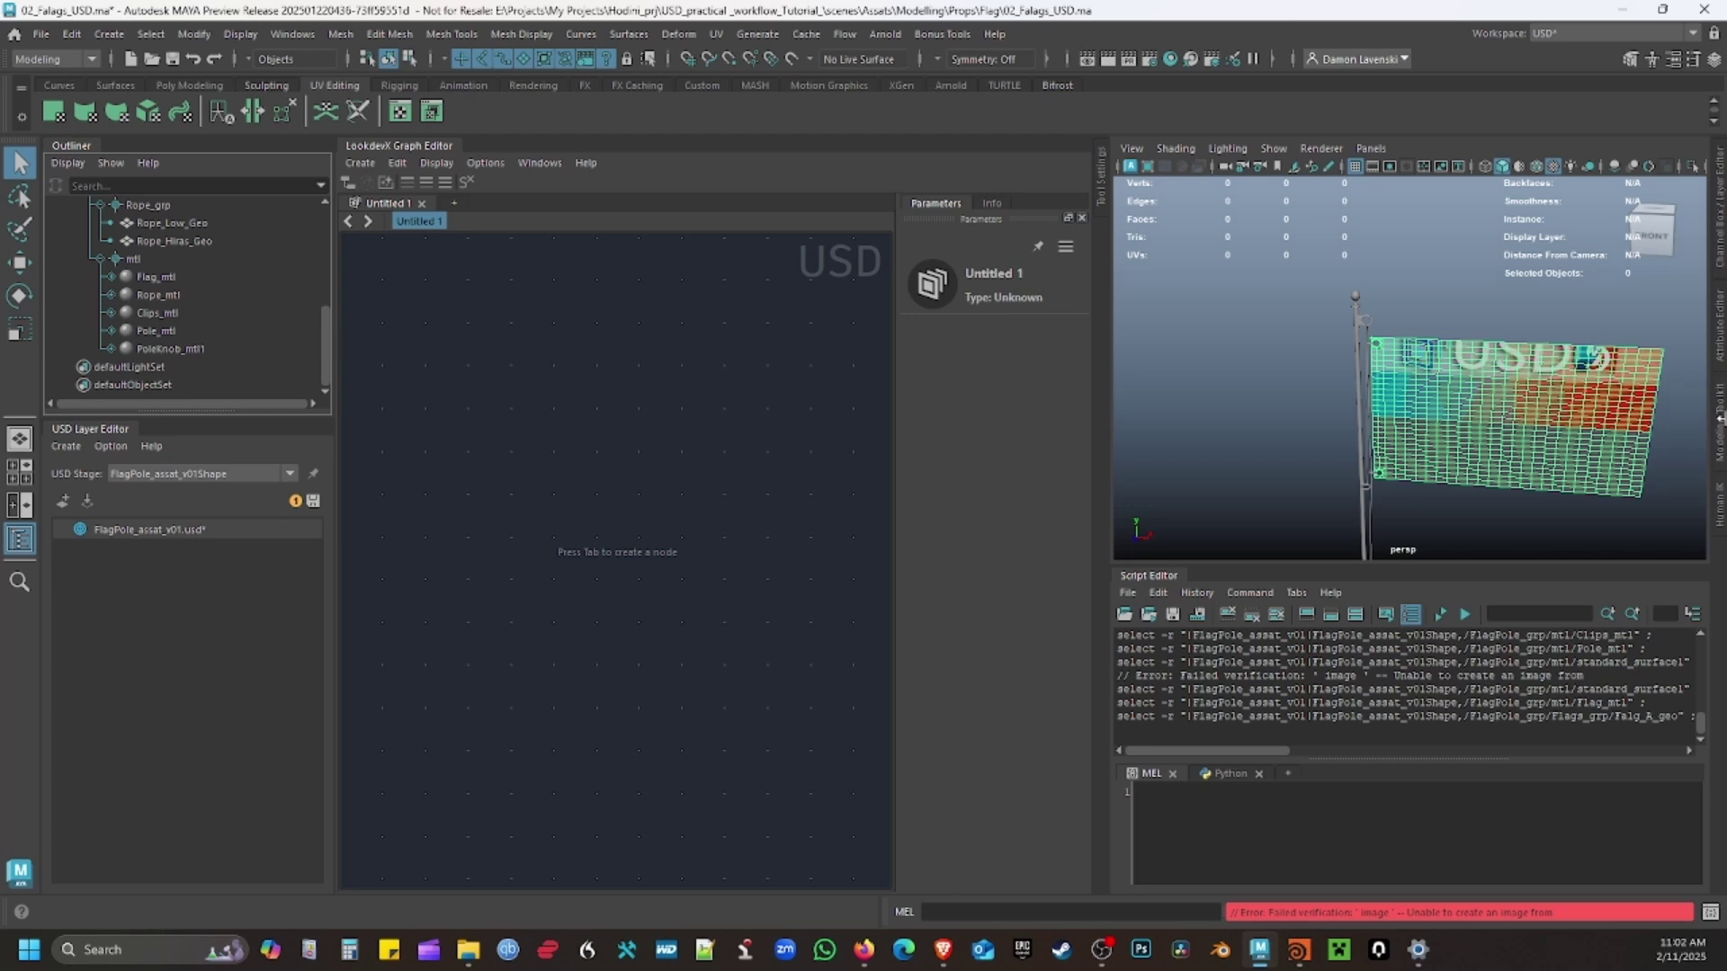
alt+drag(1398, 434, 1520, 405)
alt+middle_drag(1523, 404, 1479, 421)
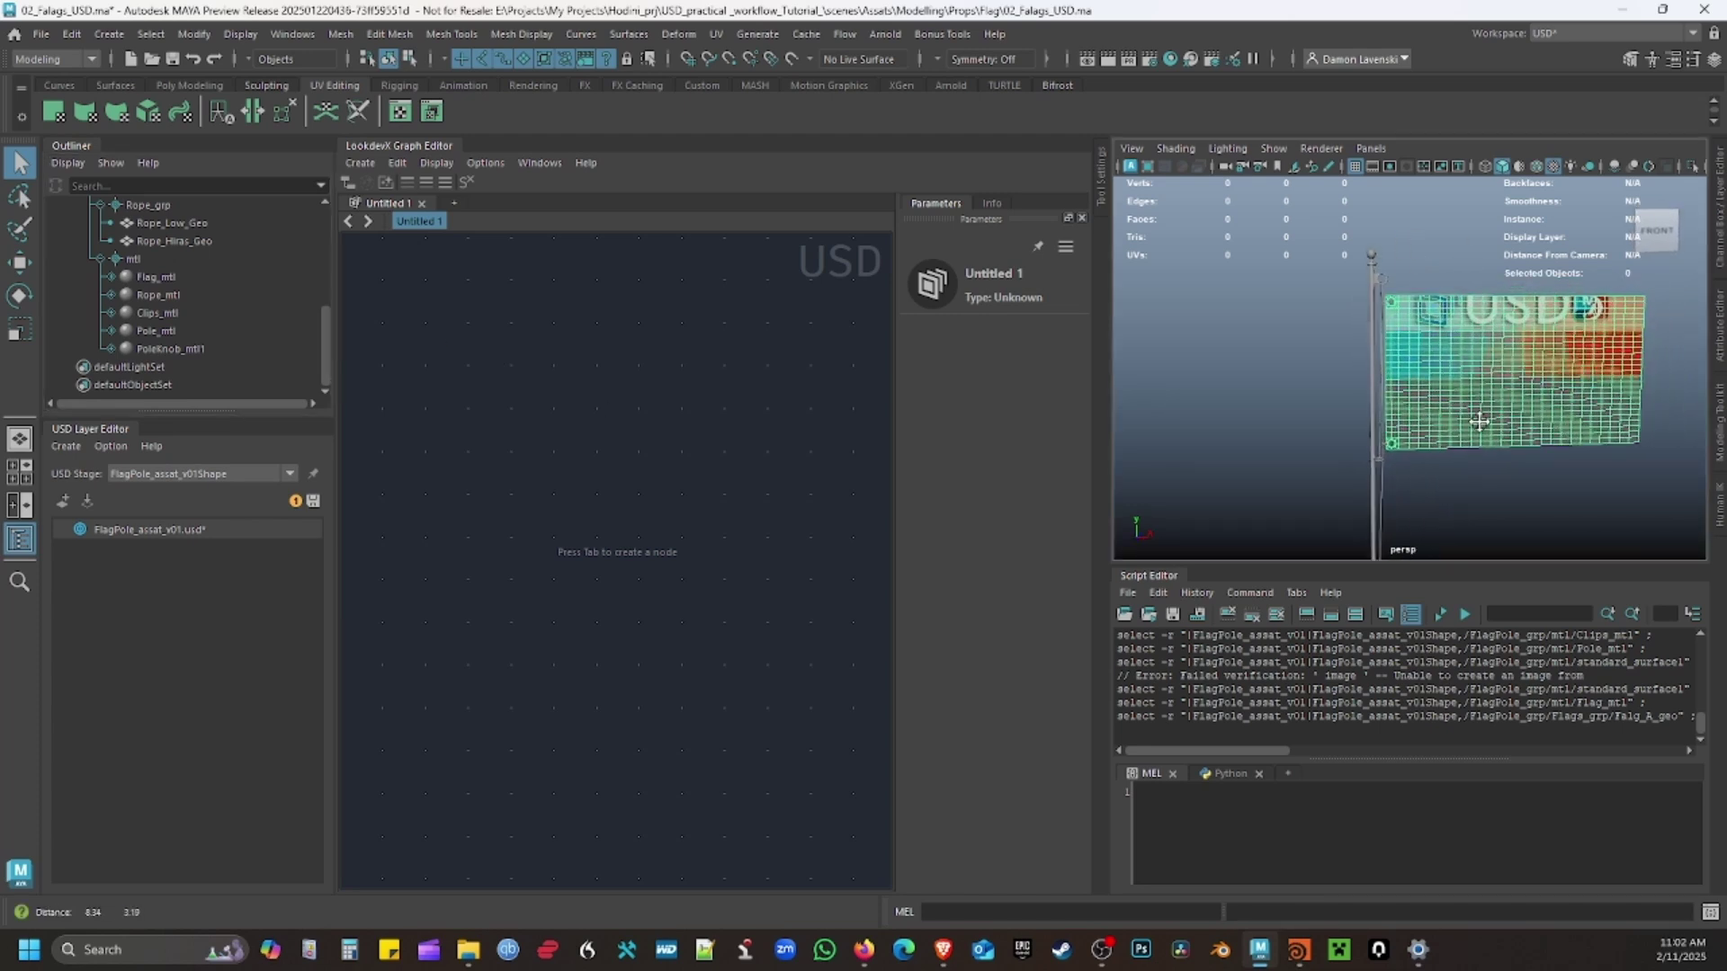
click(180, 296)
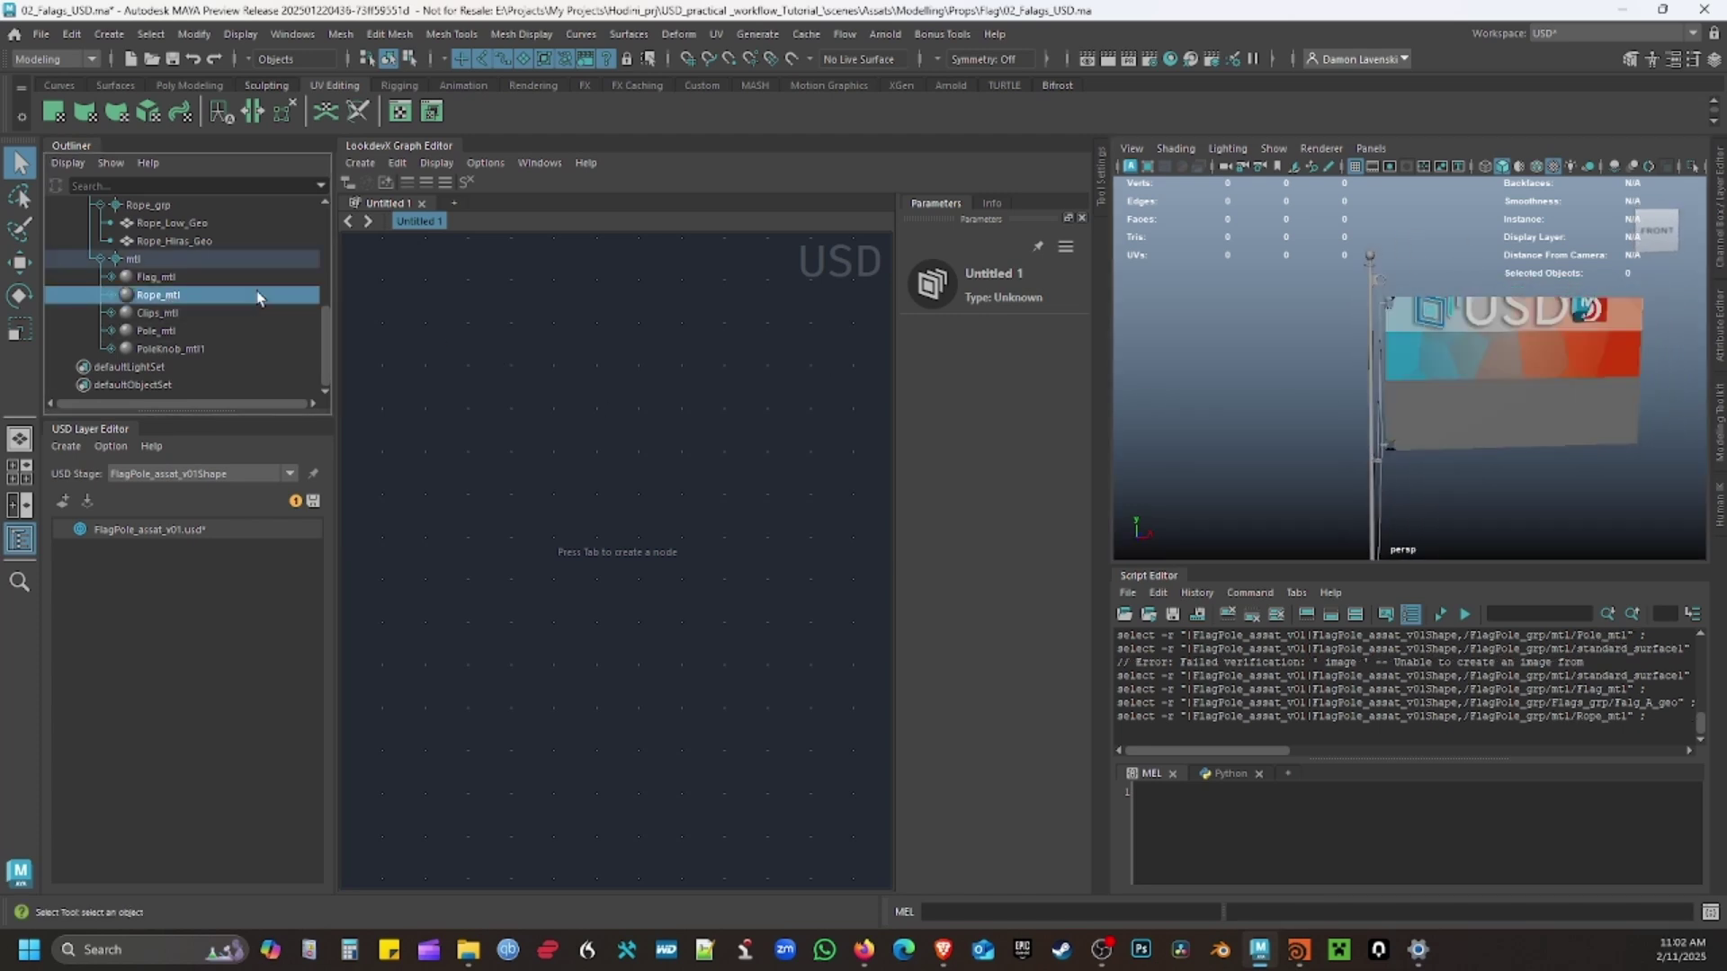
shift+click(1384, 494)
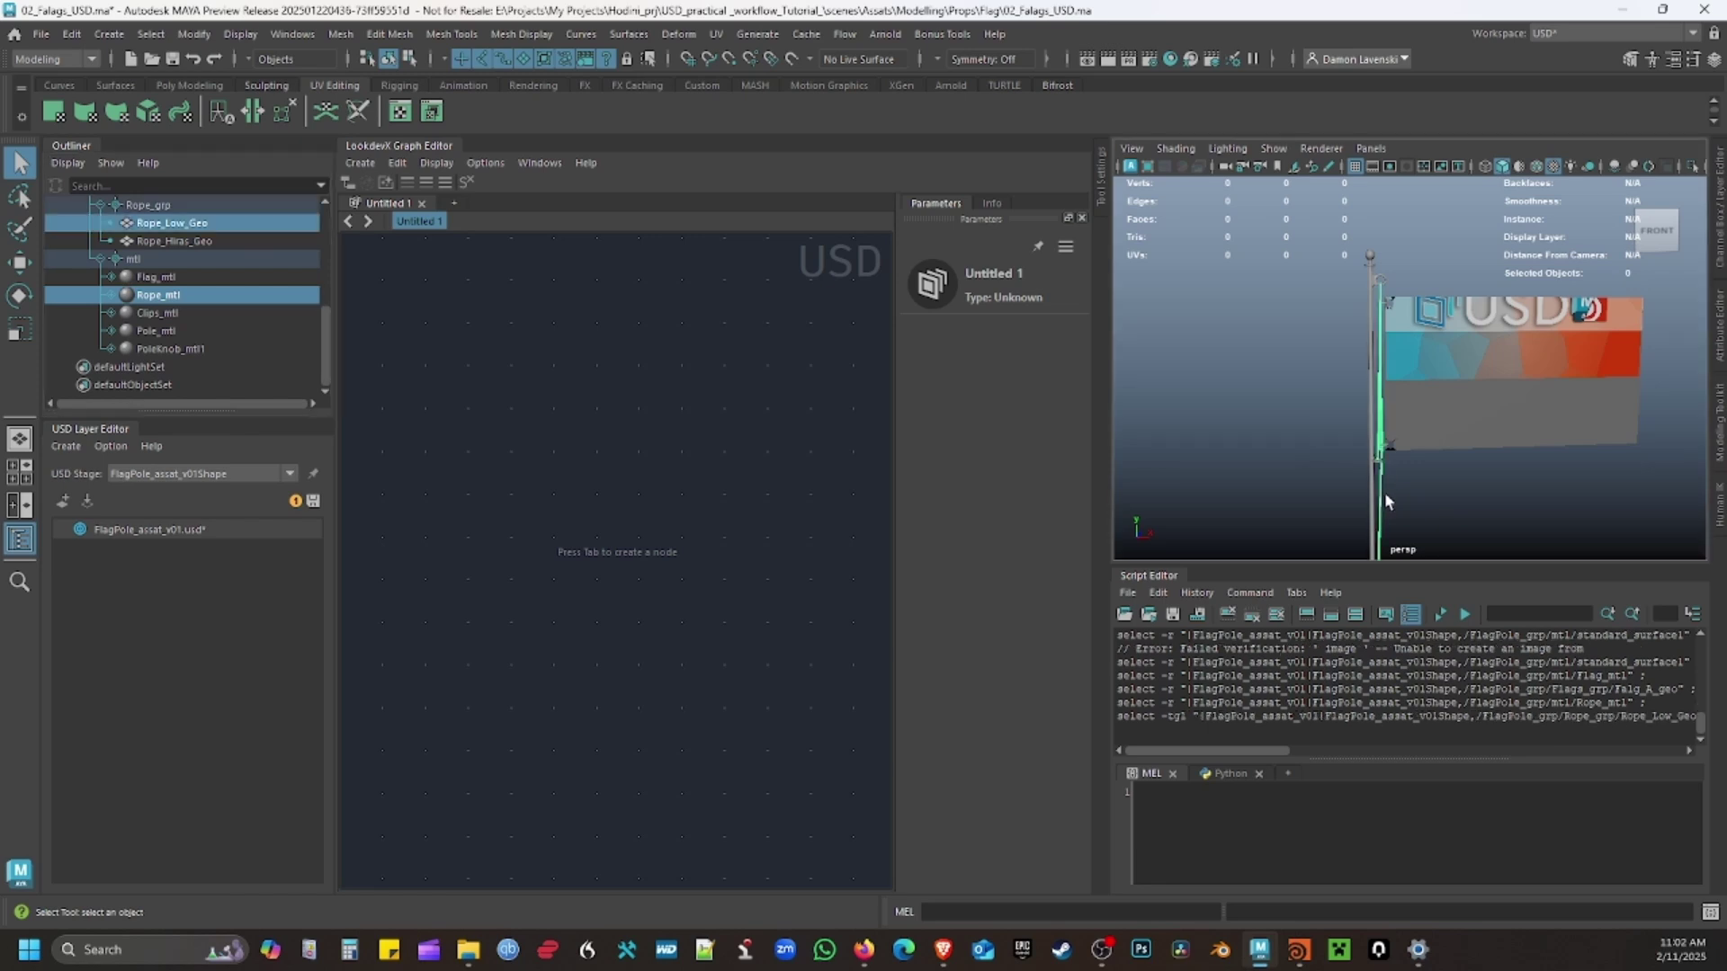
right_click(152, 301)
click(528, 318)
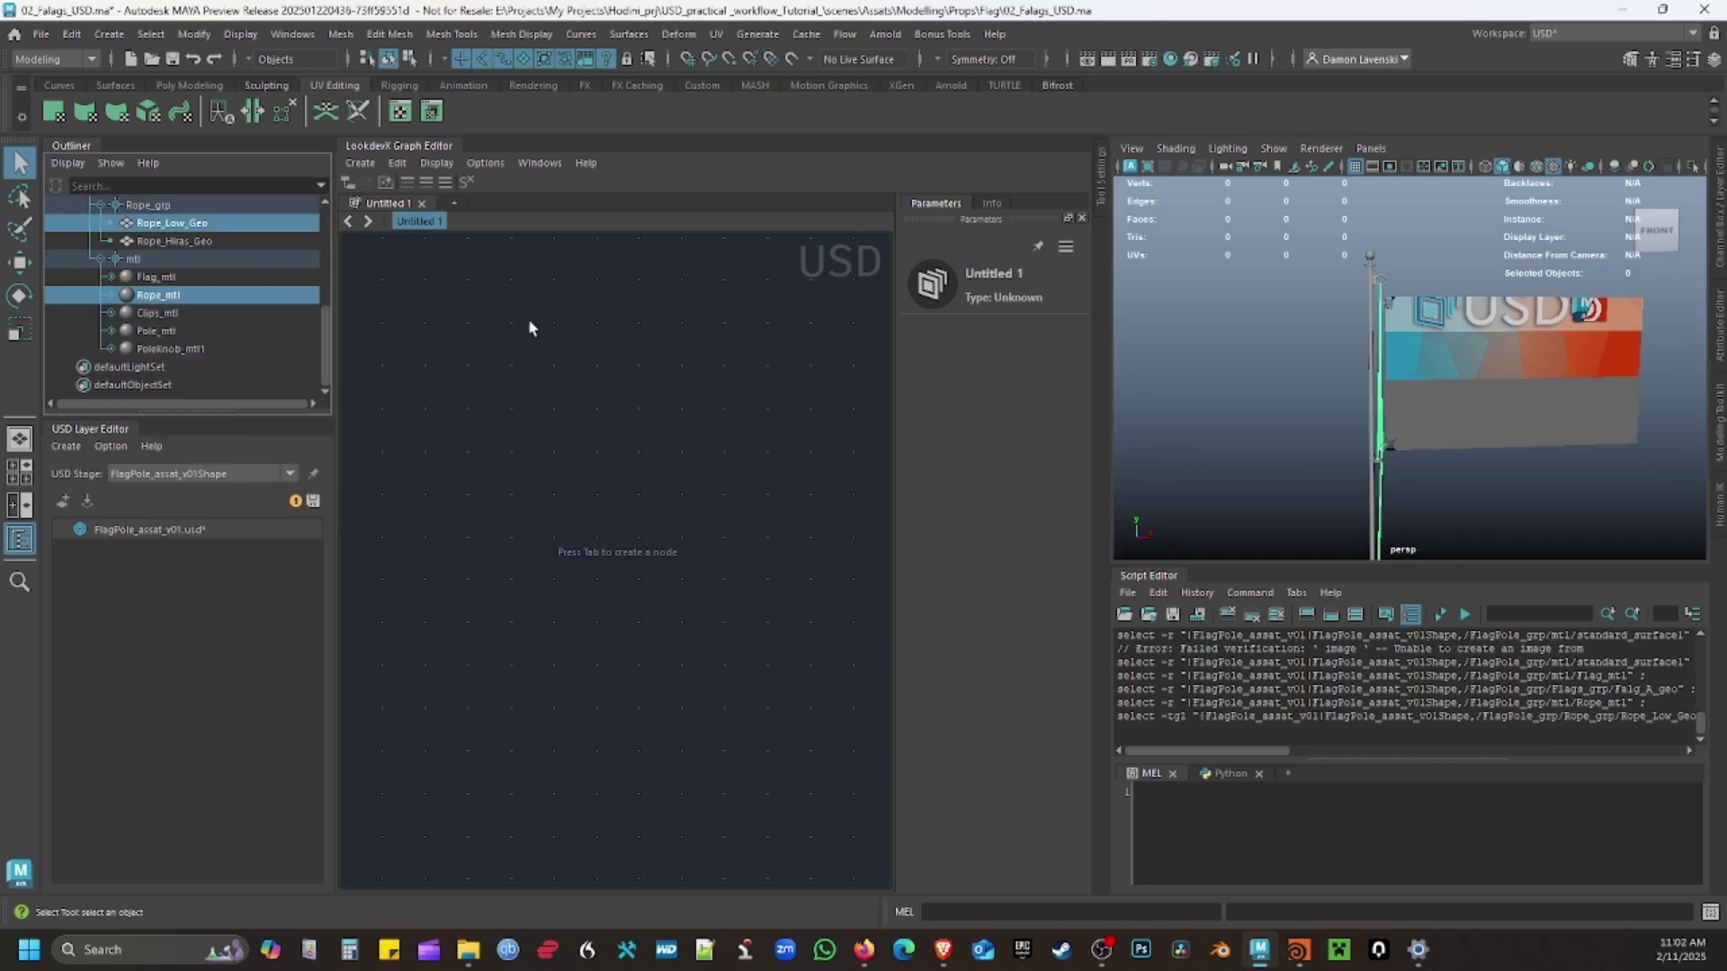
click(199, 296)
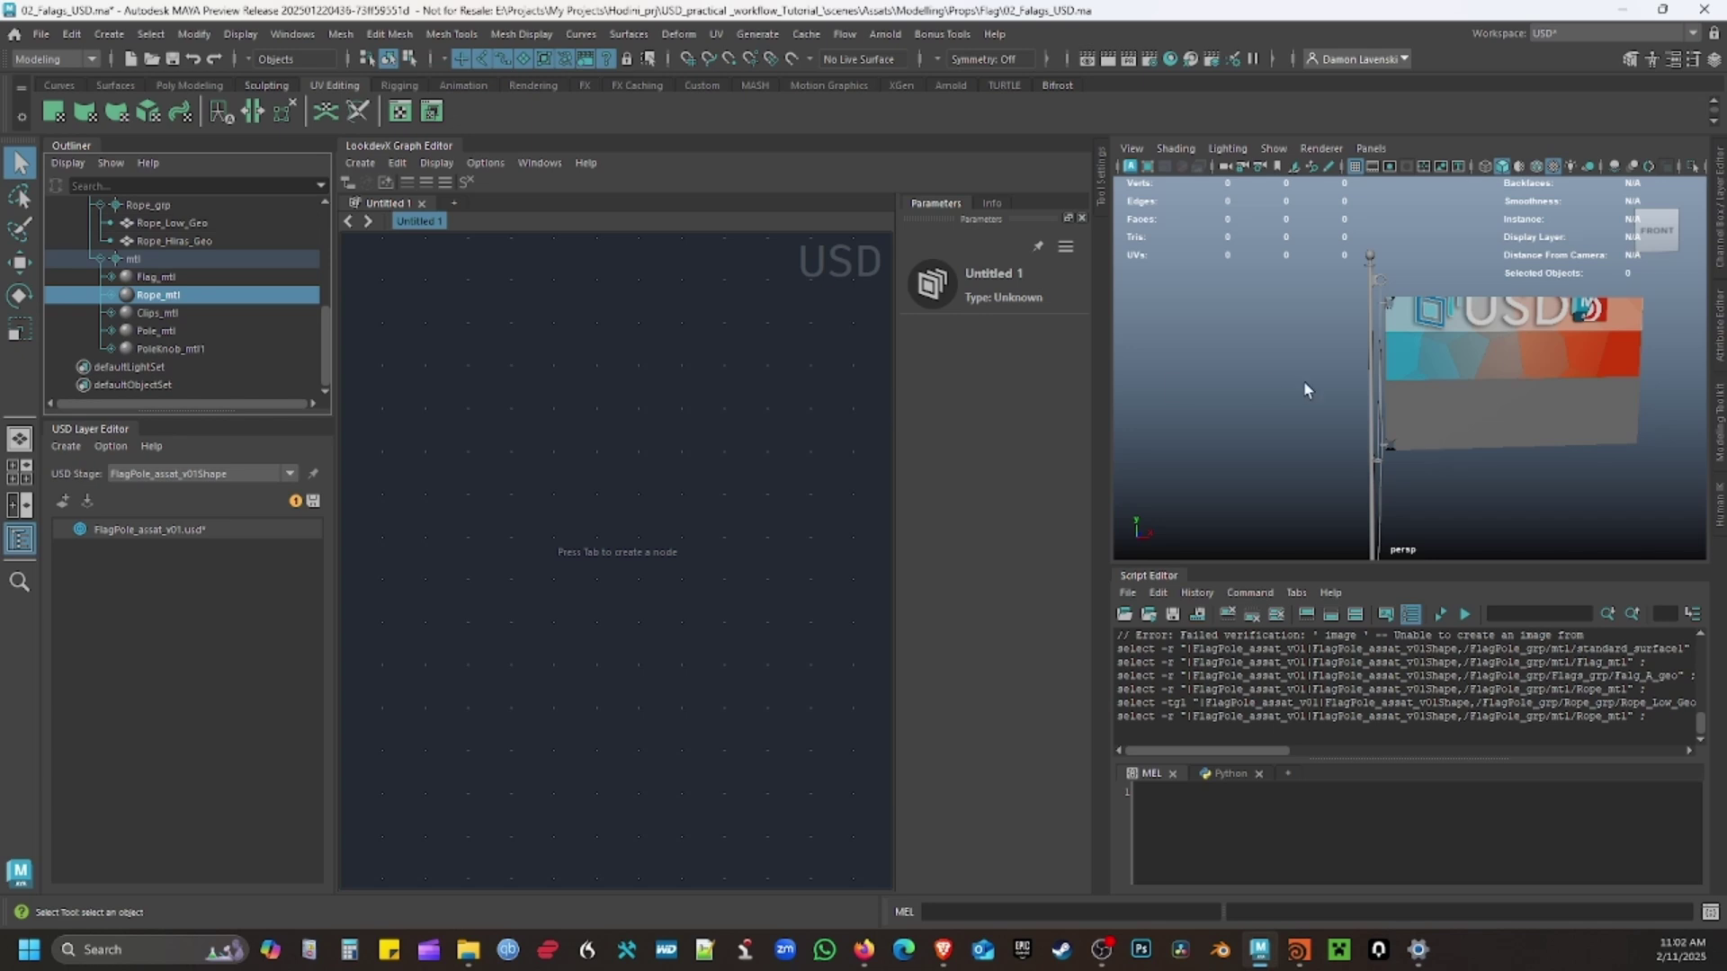
click(1195, 405)
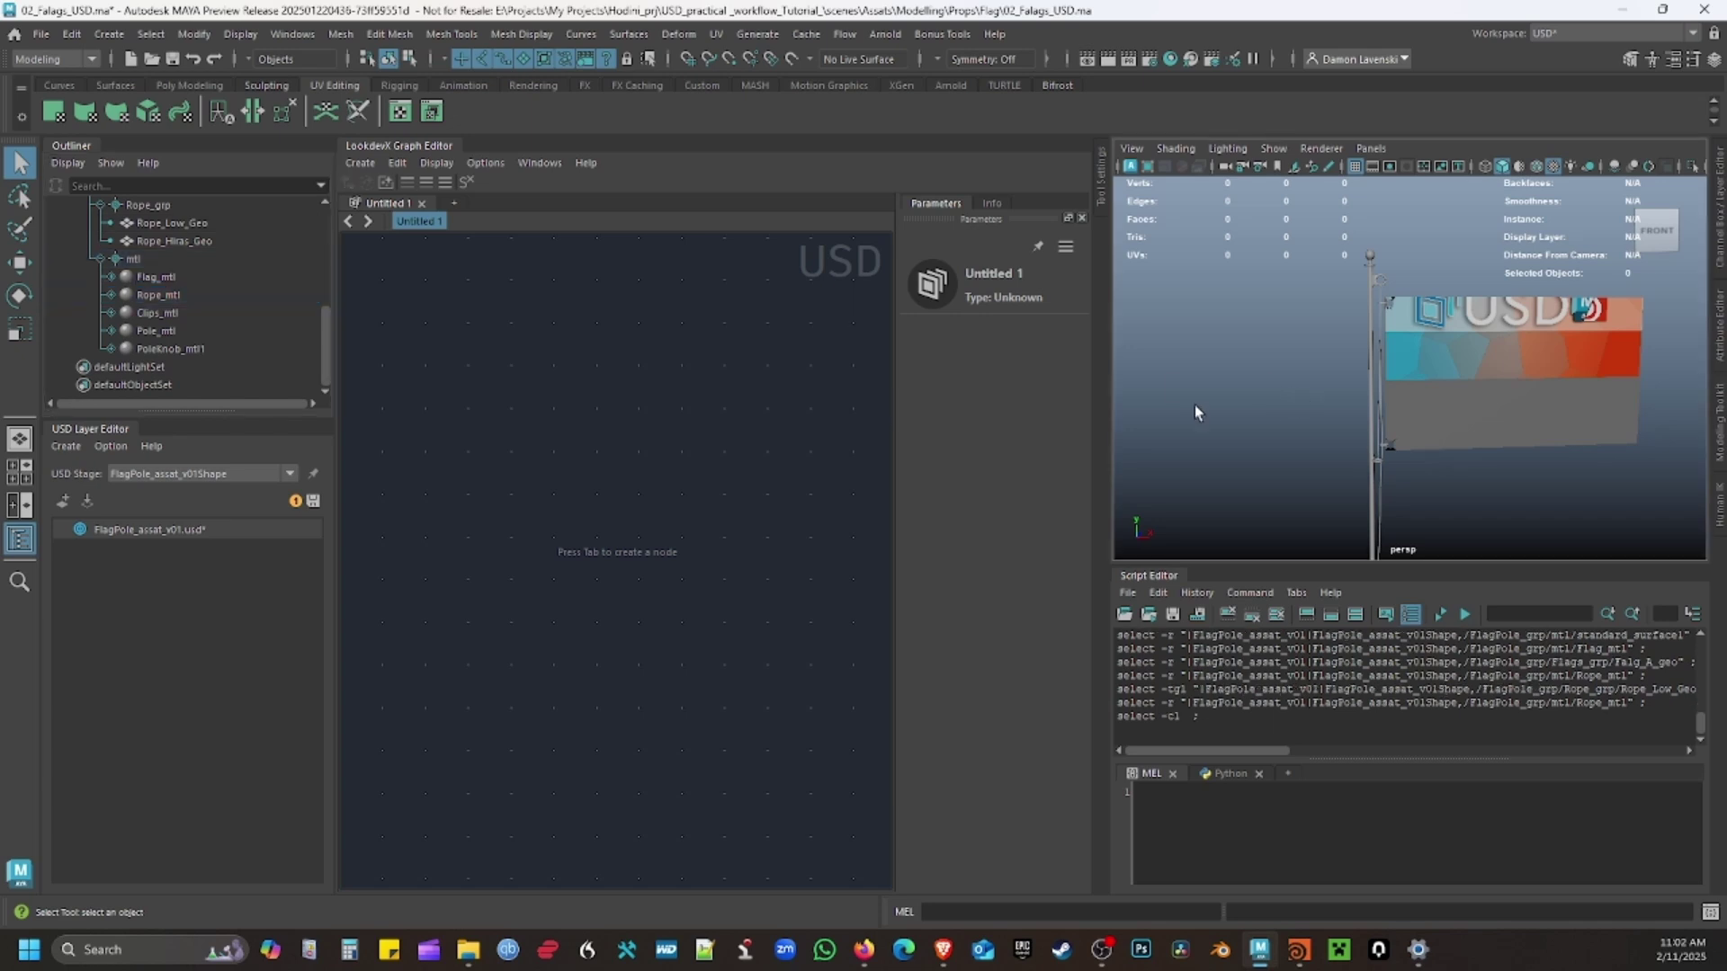
Assign the Rope_mtl material to Rope_Hiras_Geo.
click(1383, 494)
right_click(174, 306)
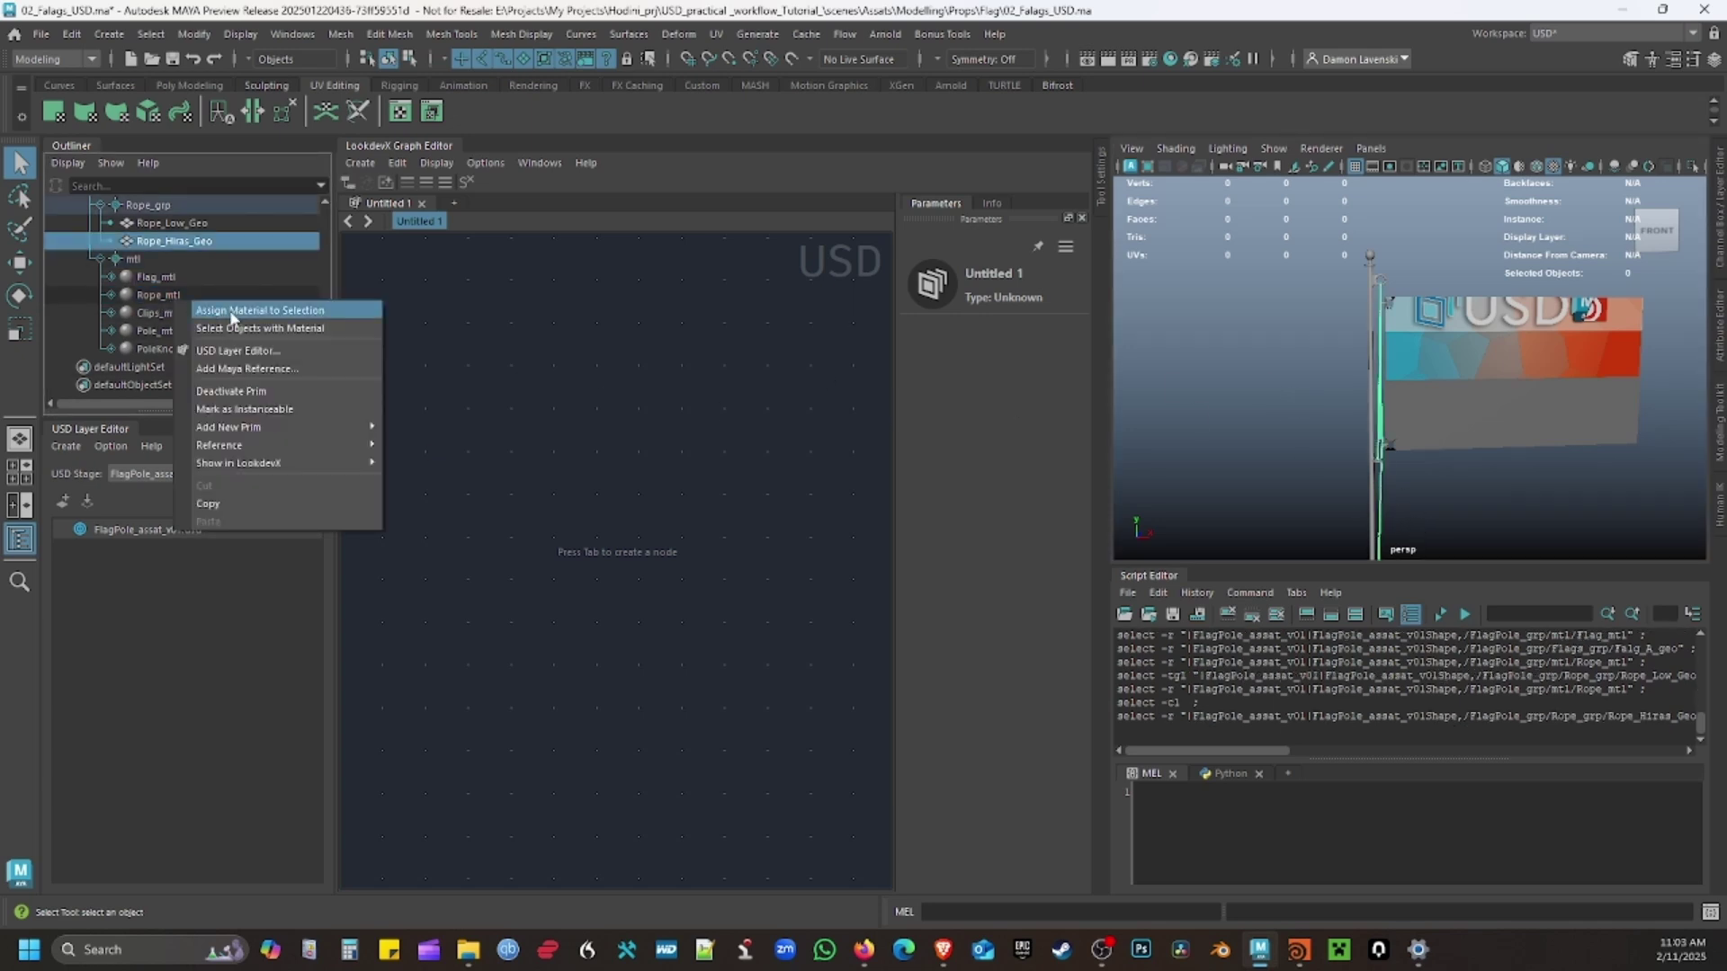
click(230, 310)
Show Rope_mtl in a new LookdevX graph tab and bring its node fully into the graph area.
click(153, 297)
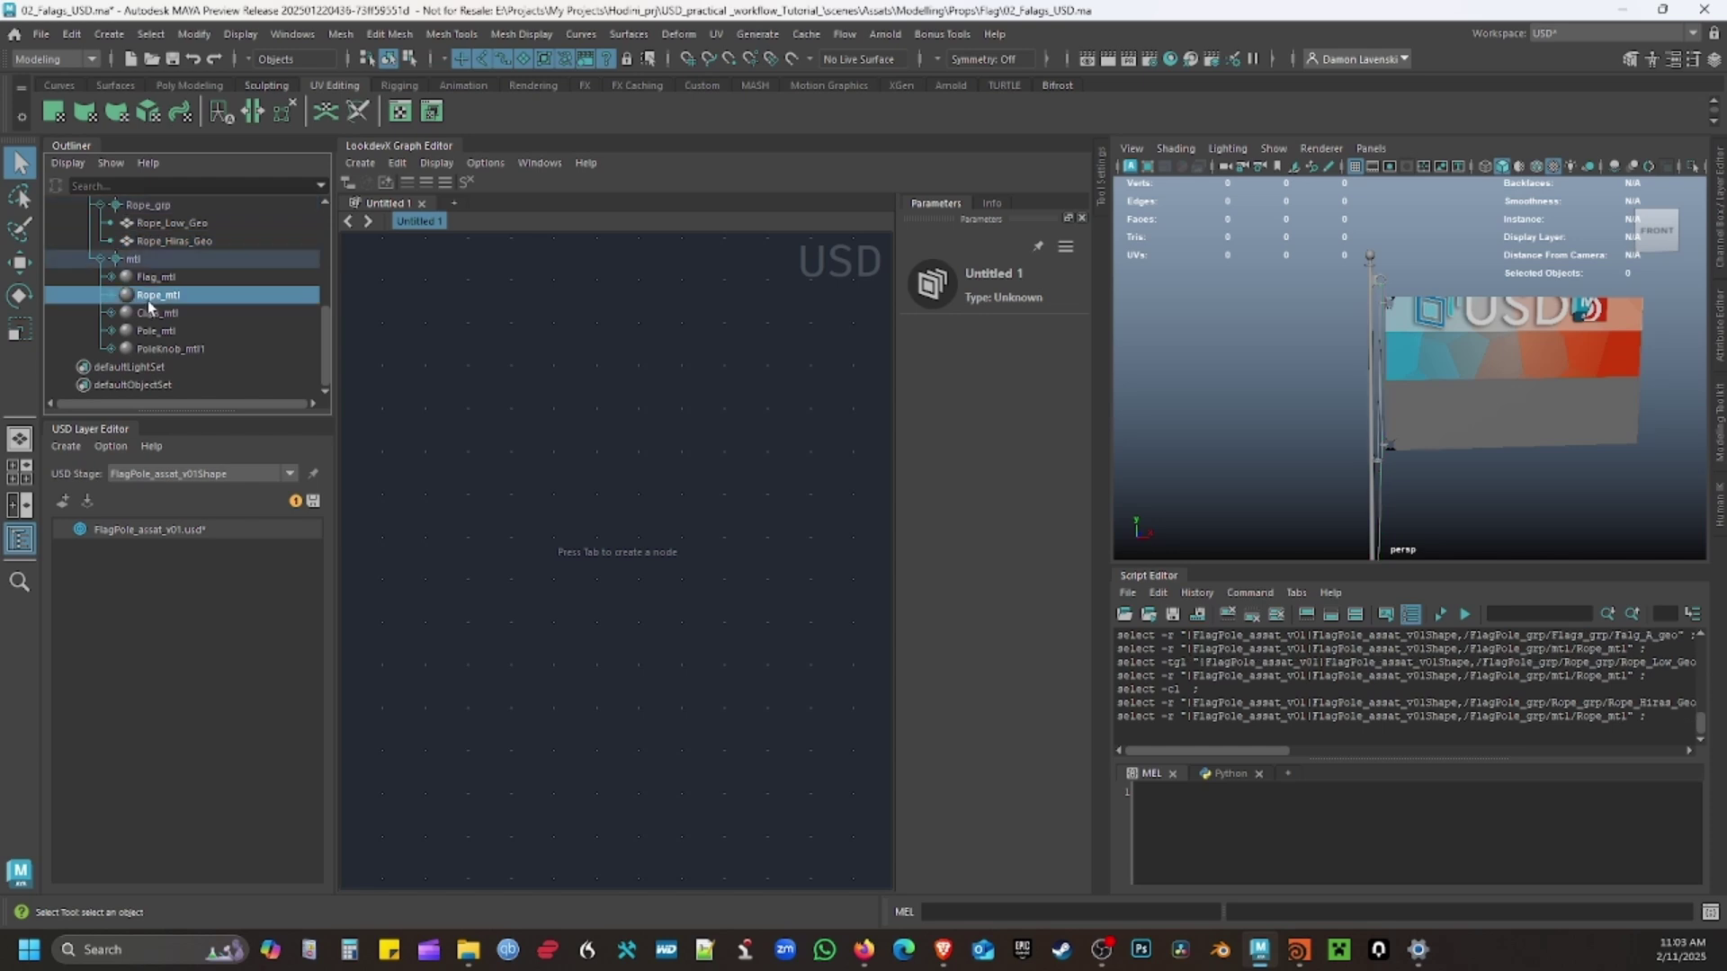
right_click(163, 300)
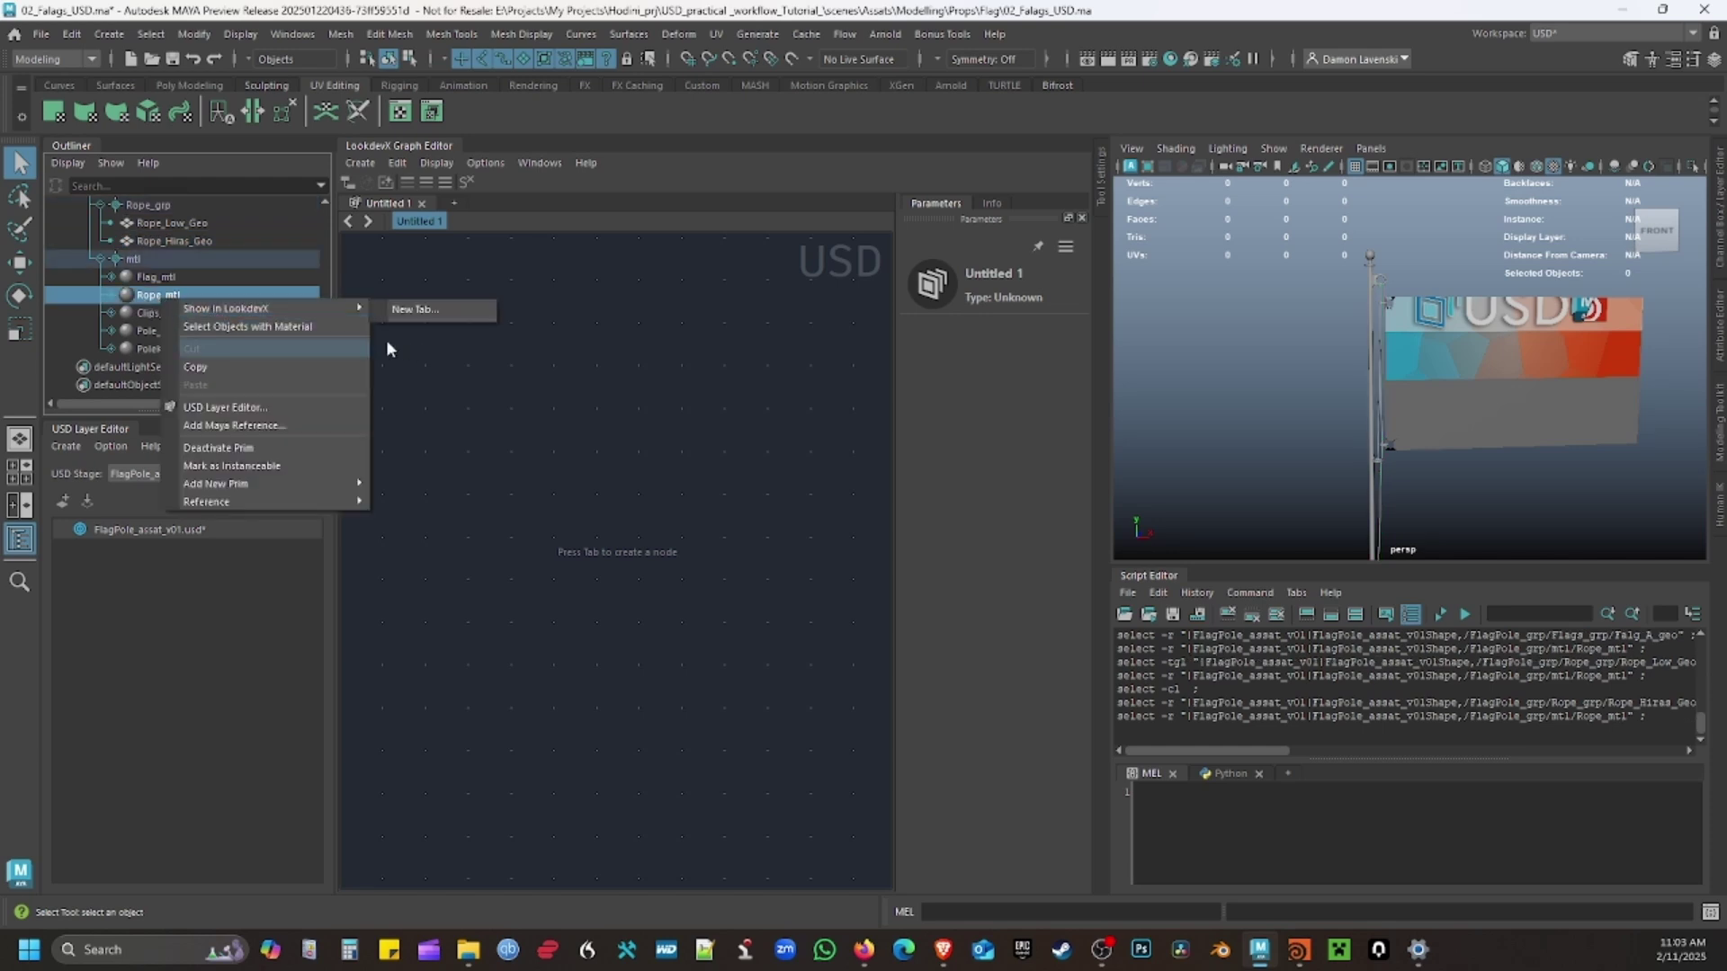
click(414, 309)
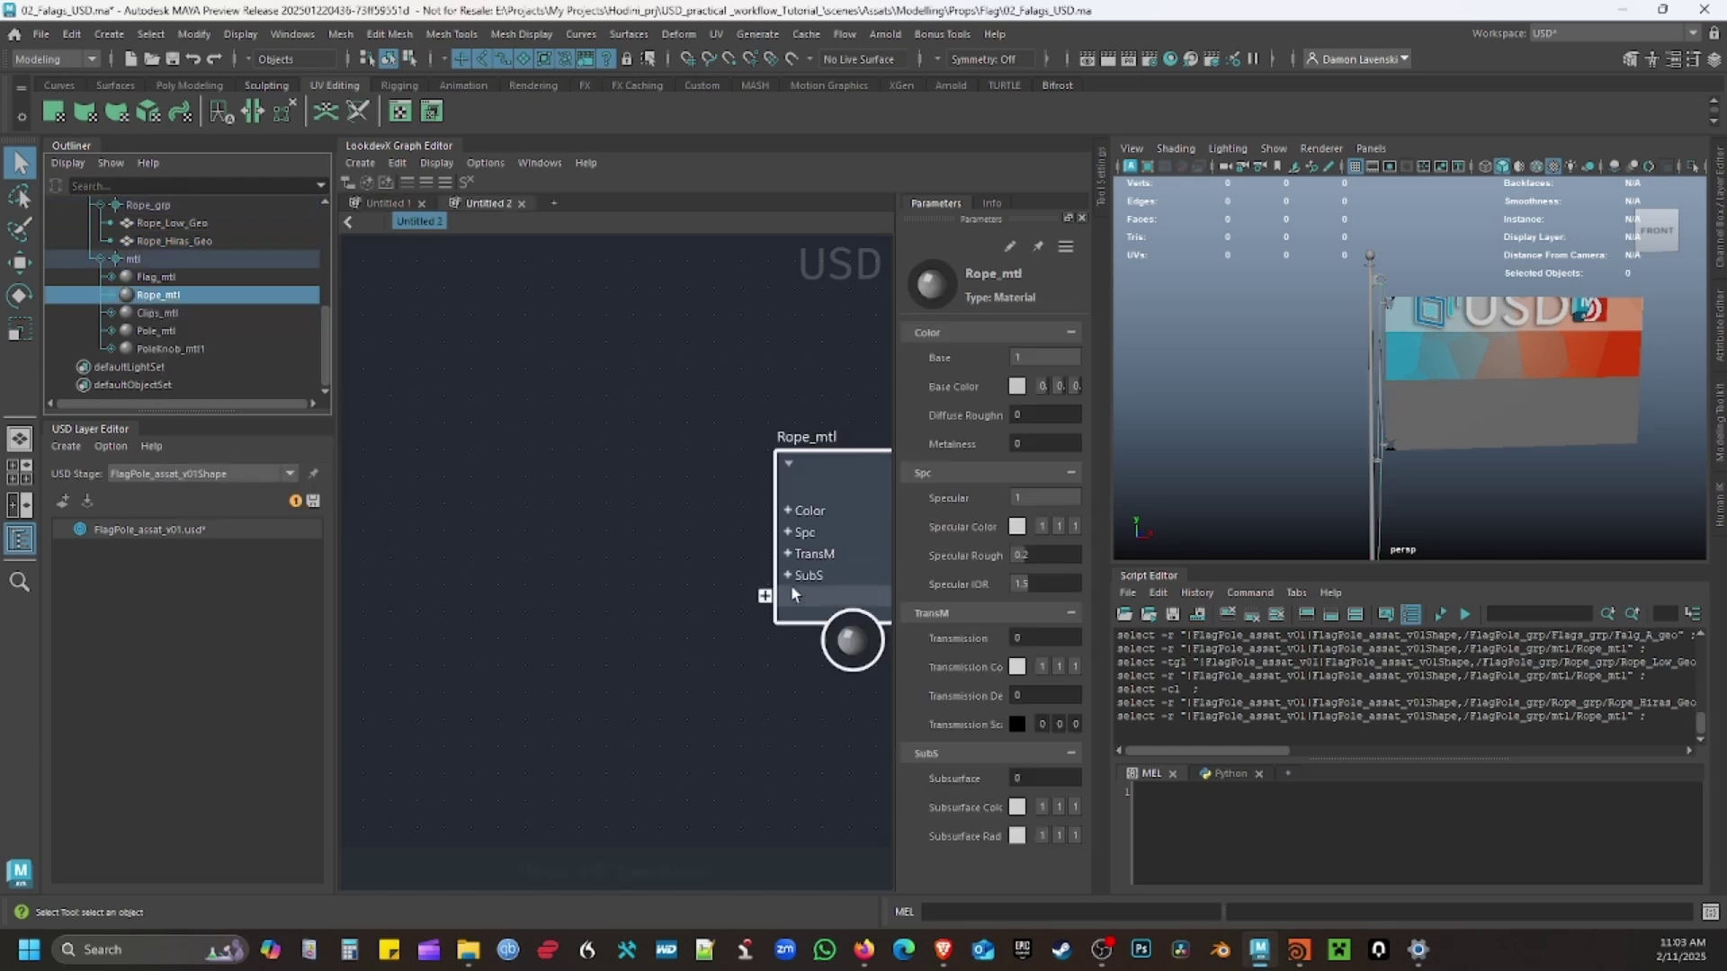
drag(804, 441, 481, 389)
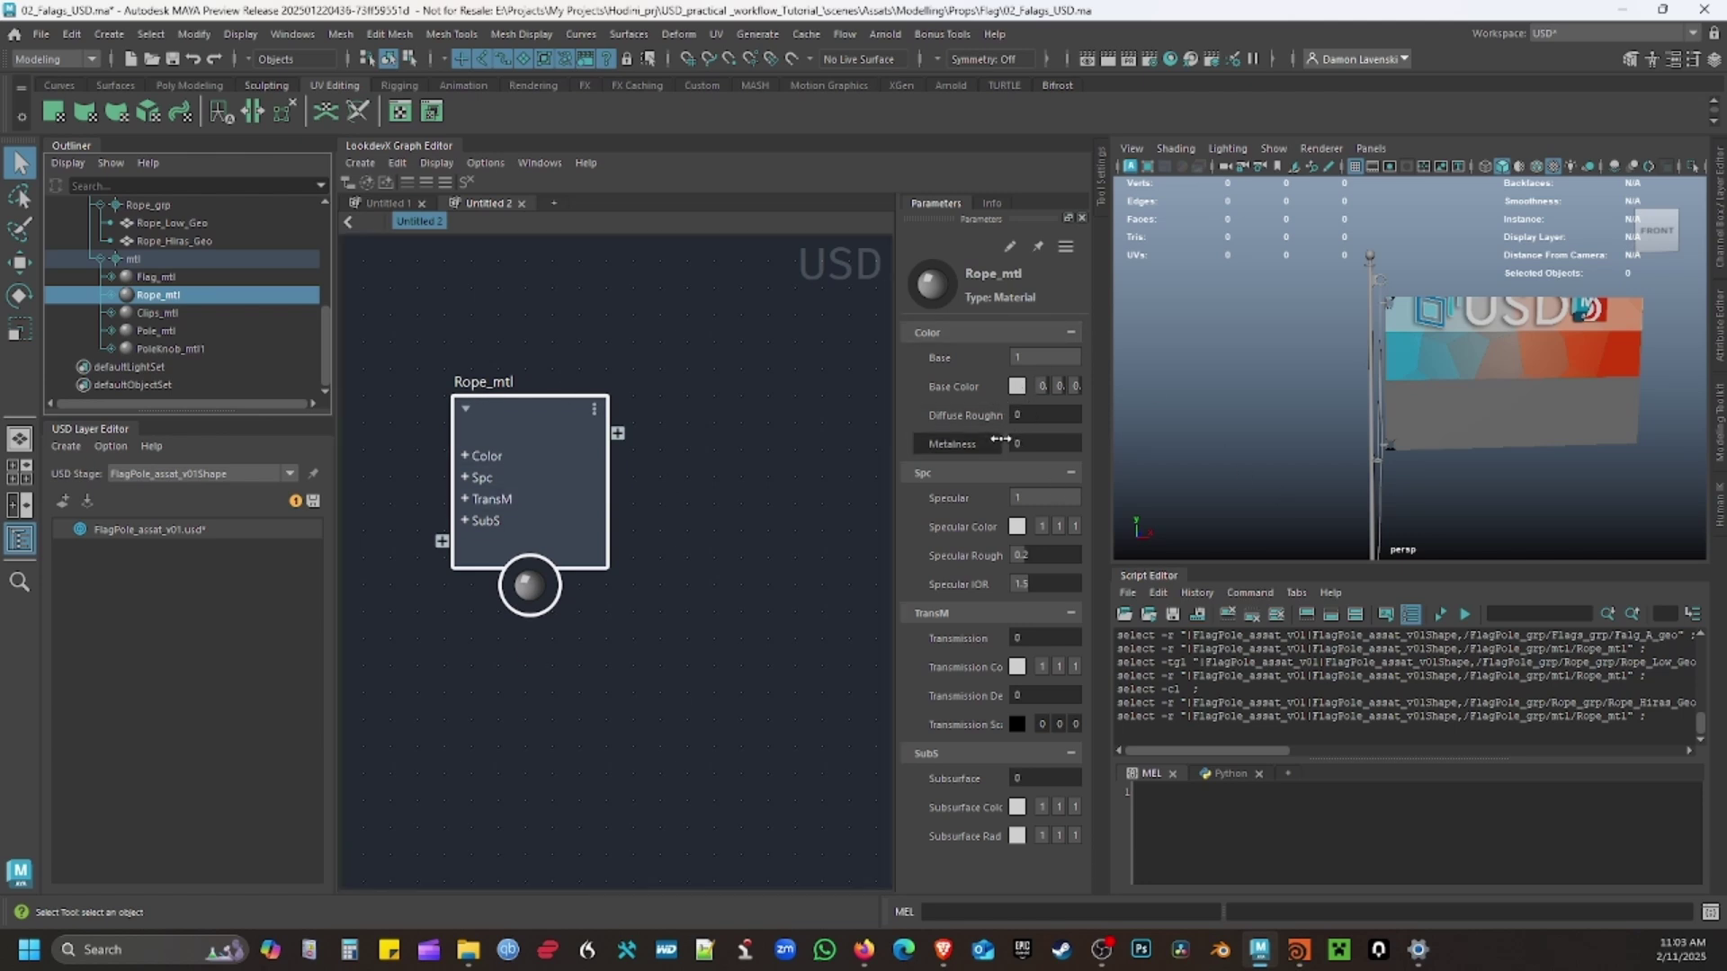
Set Rope_mtl's Base Color to a dark yellow, starting from the yellow swatch.
click(1017, 386)
click(897, 454)
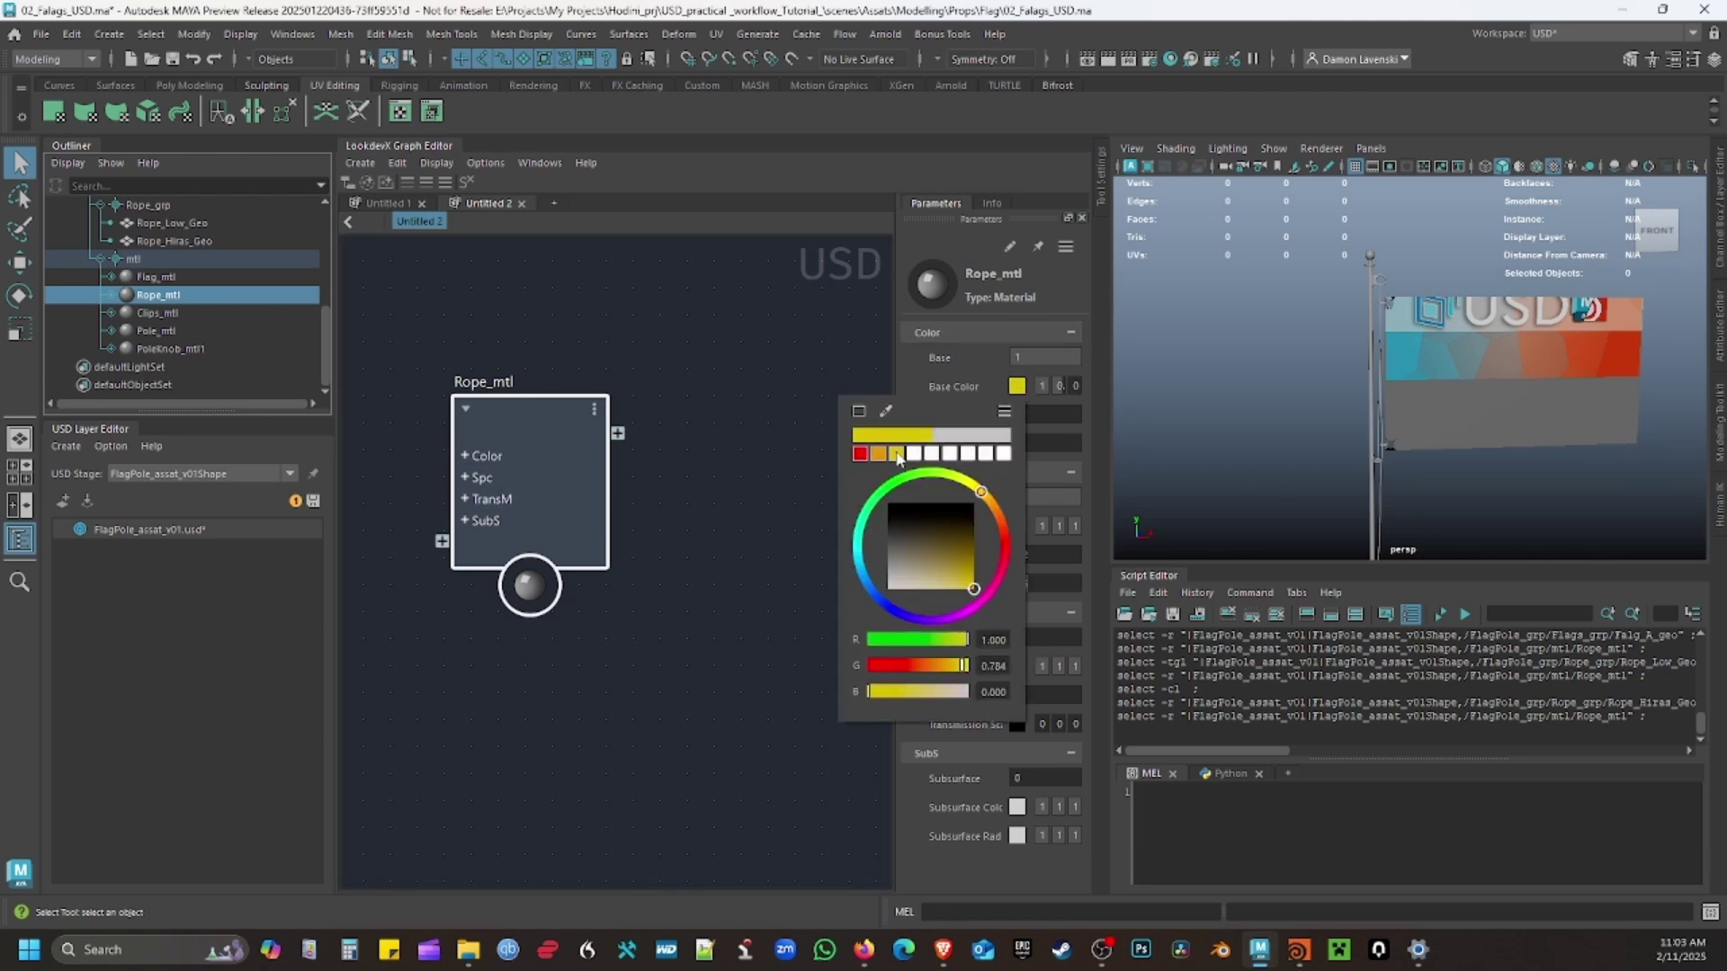
click(958, 561)
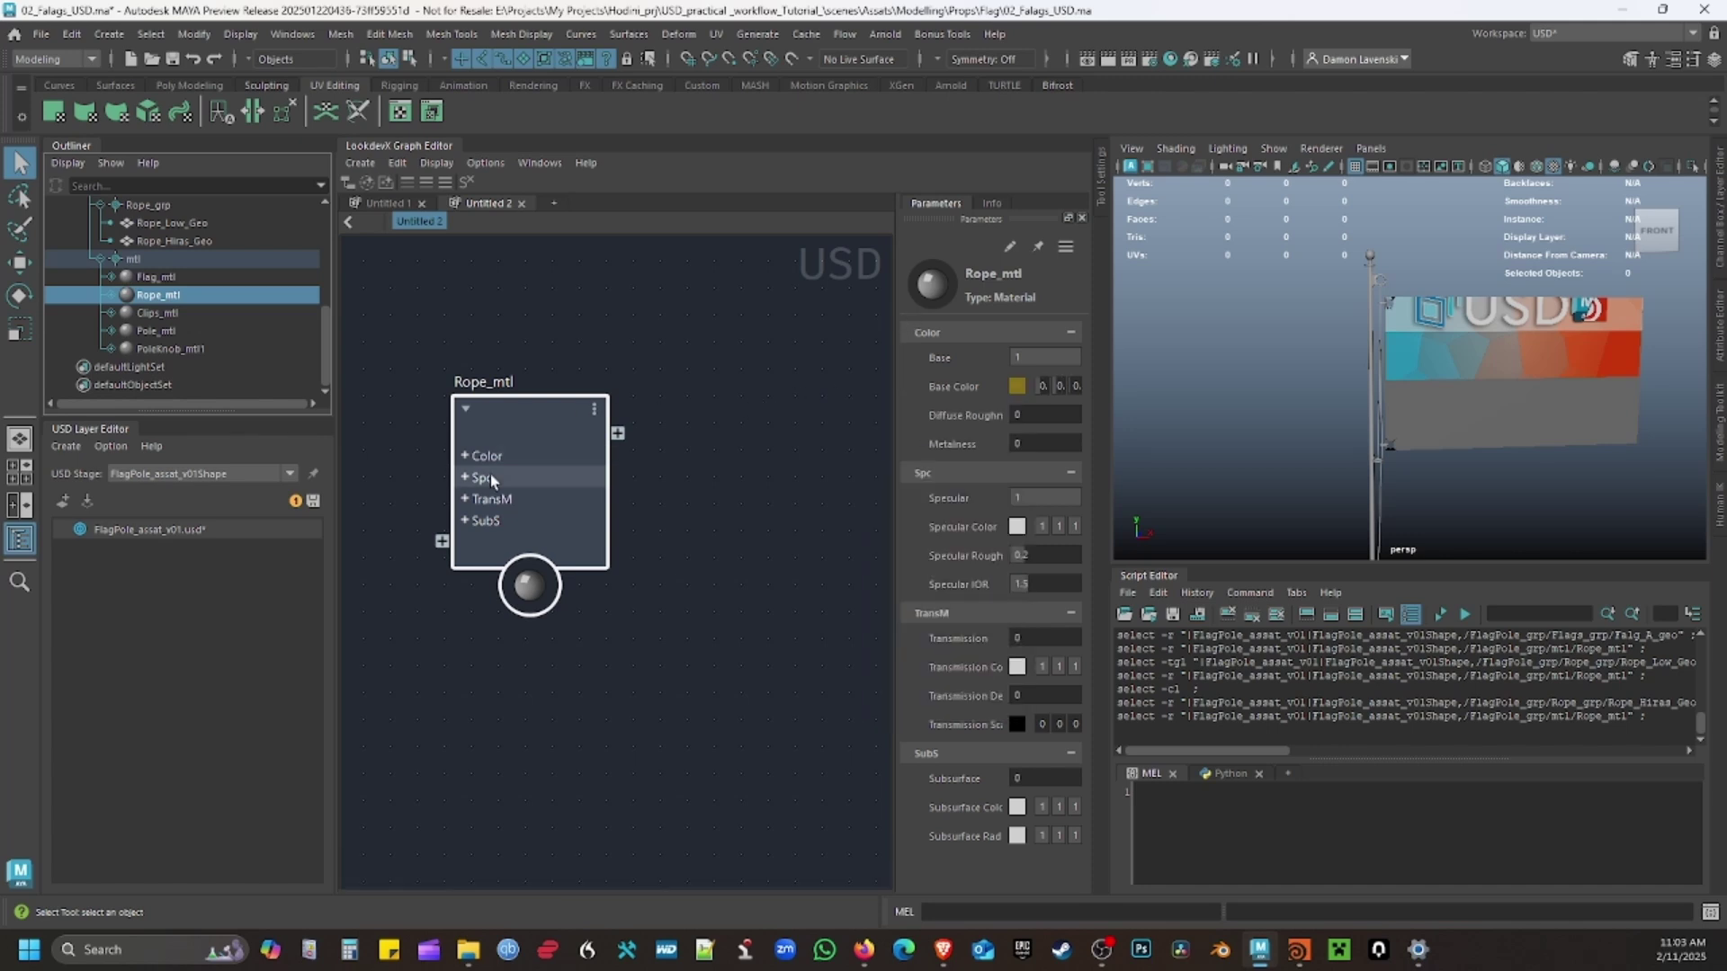
Assign the Rope_mtl material to Rope_Low_Geo.
scroll(1416, 457, up, 5)
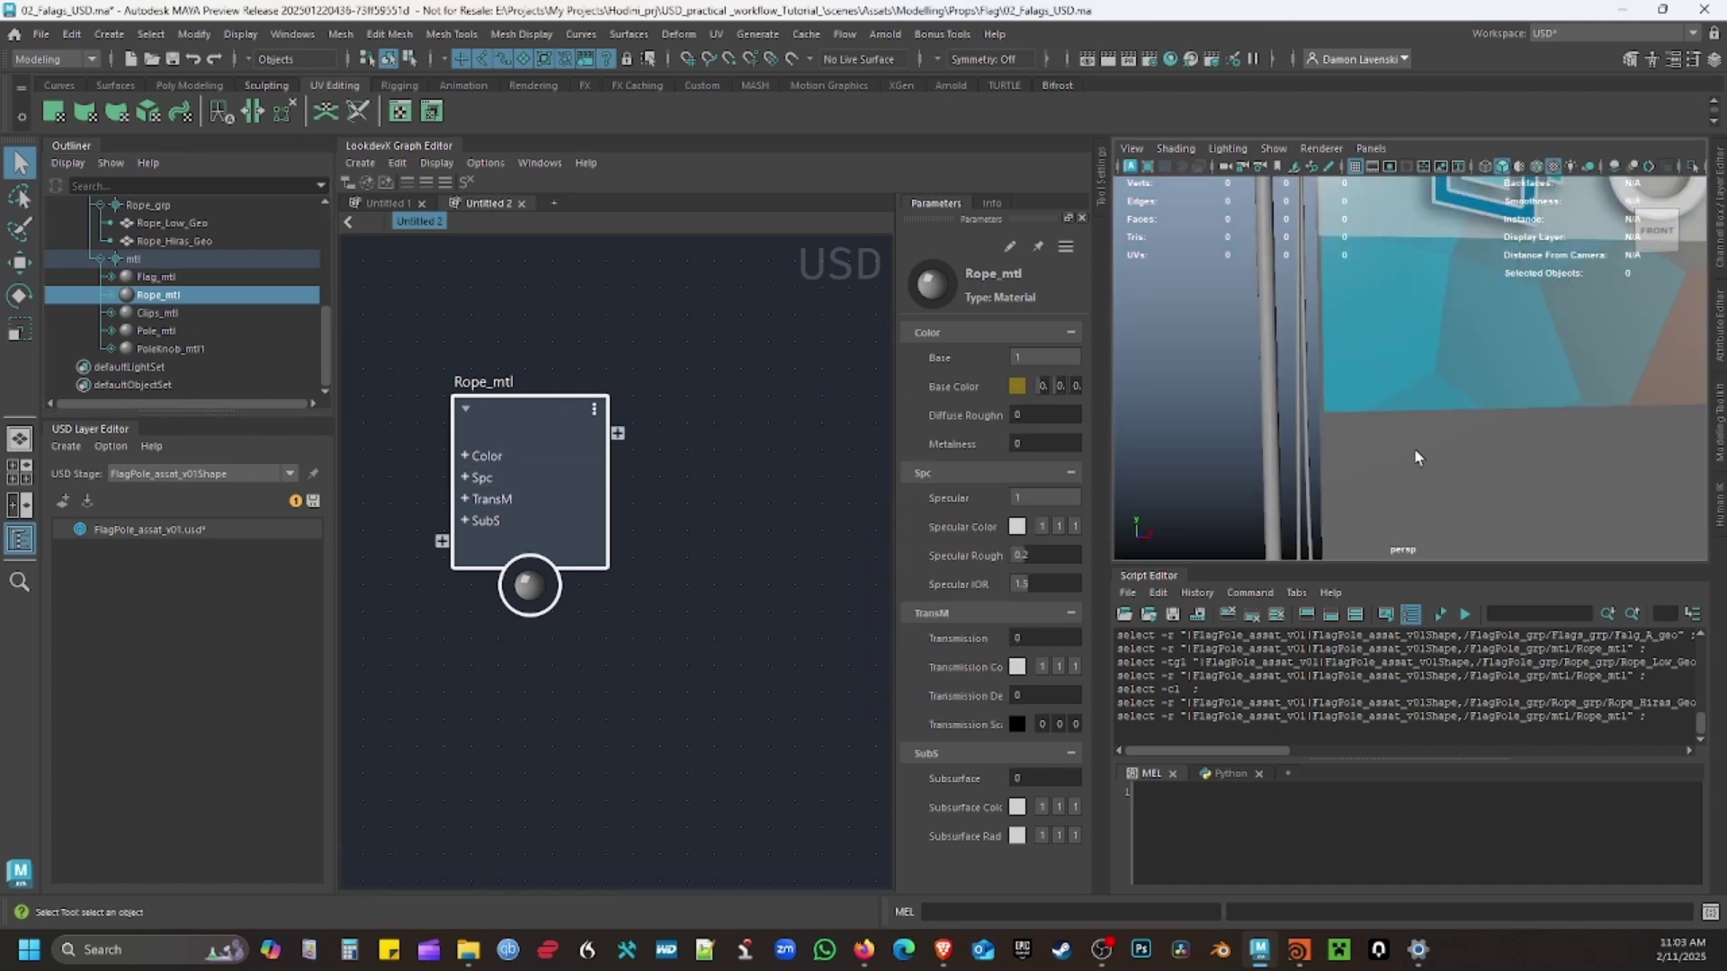
click(1297, 381)
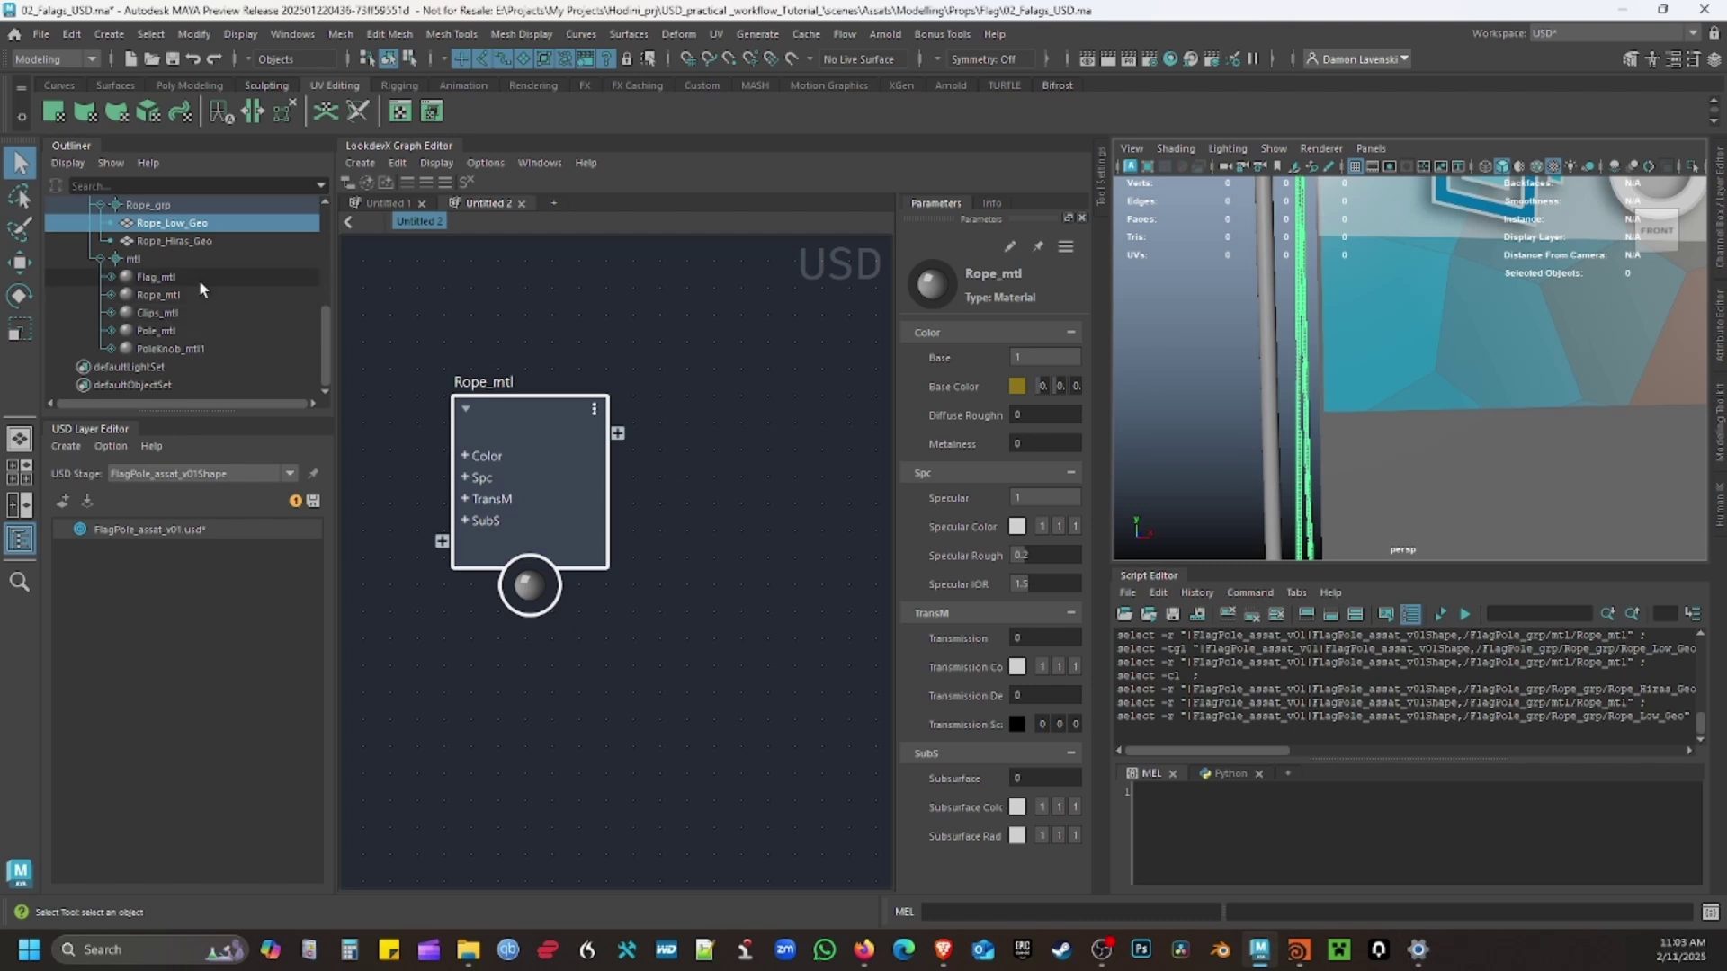
right_click(160, 302)
click(258, 307)
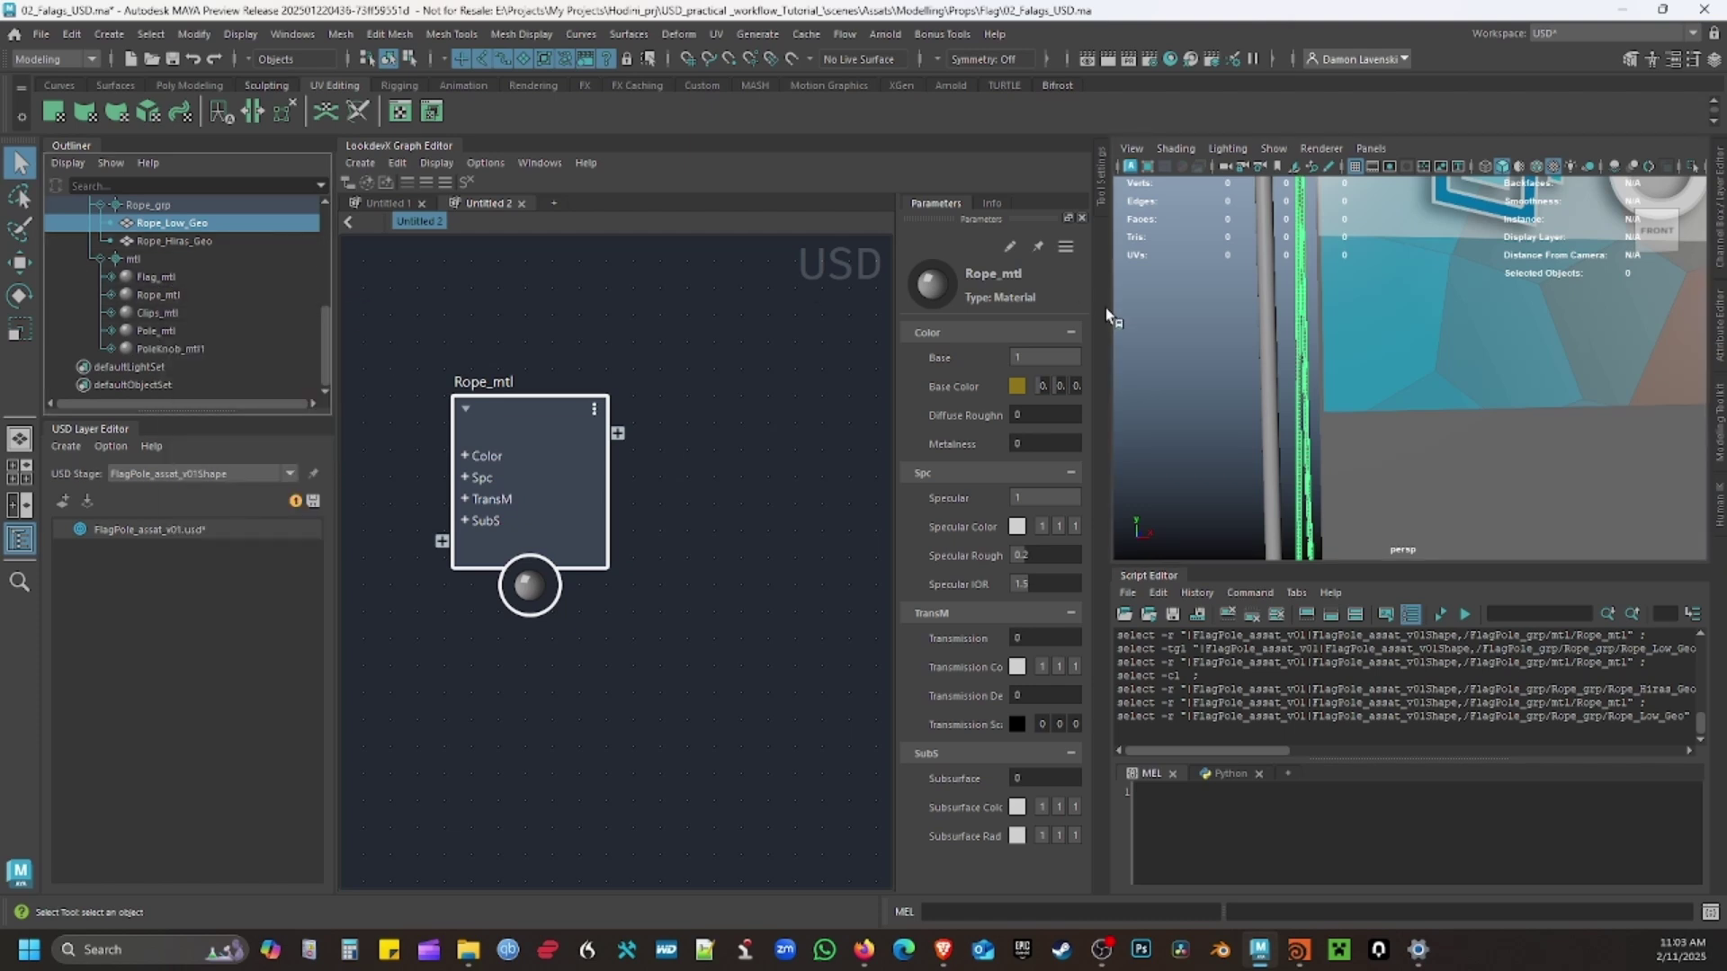
Deselect the rope geometry and remove the Rope_mtl node from the Untitled 2 graph view.
click(841, 348)
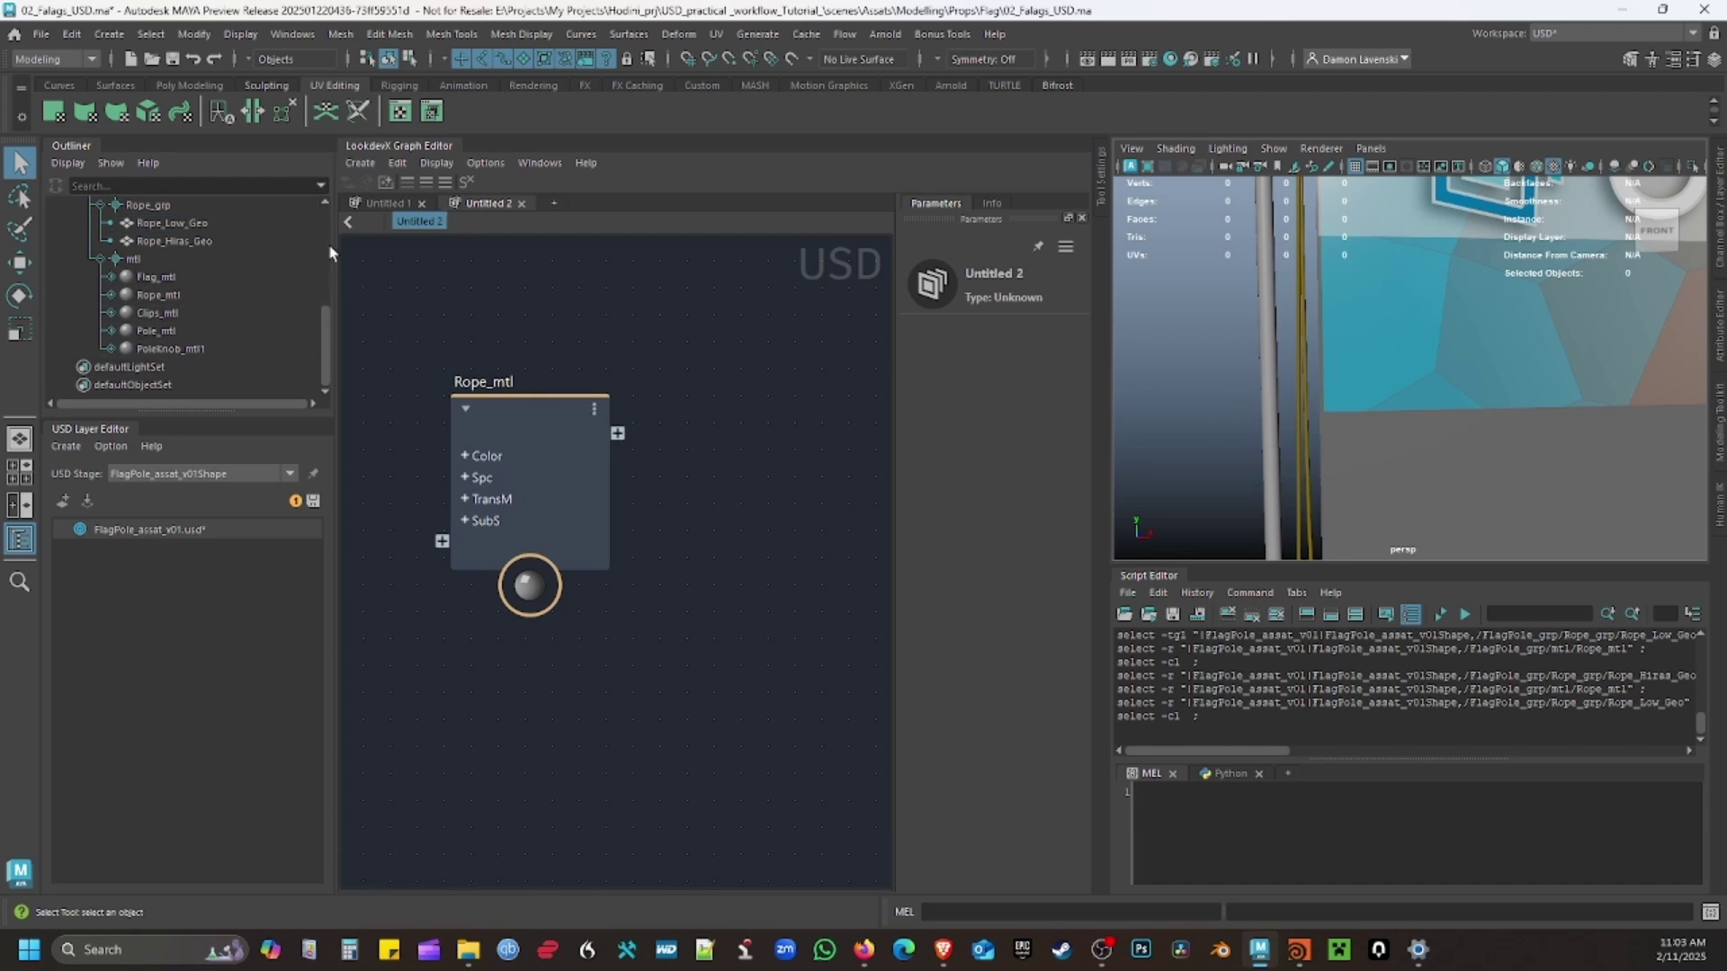
click(562, 434)
click(365, 181)
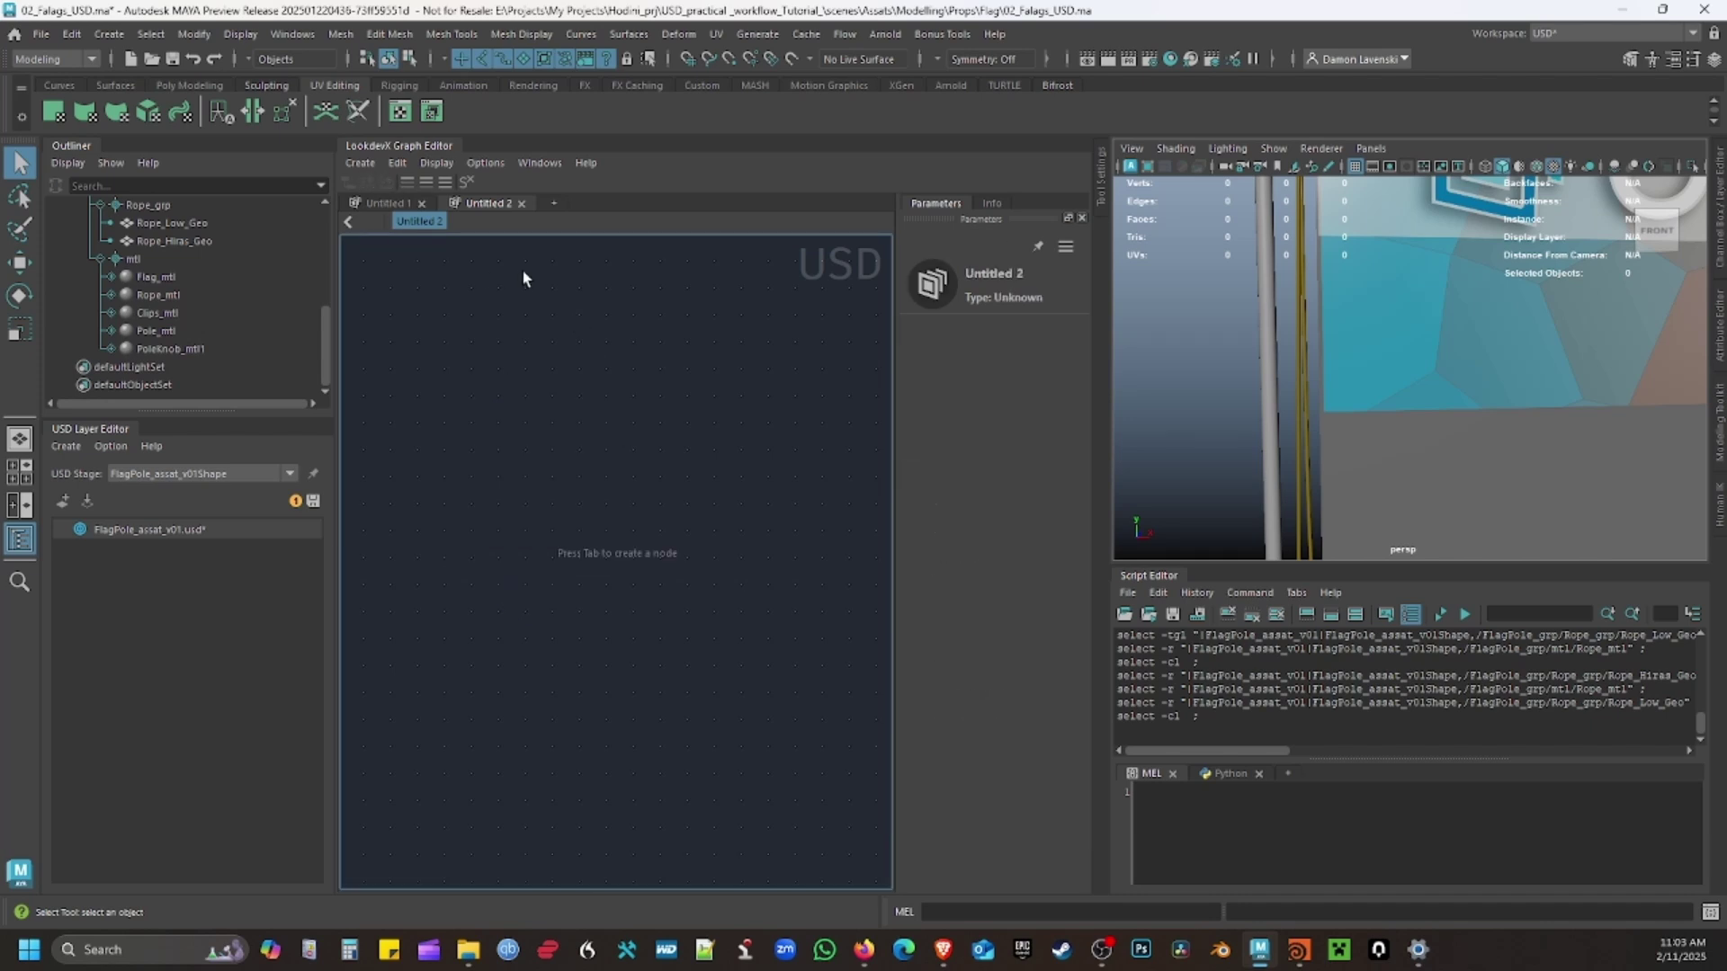
Add Pole_mtl to the Untitled 2 LookdevX graph and assign it to Pole_geo.
click(163, 332)
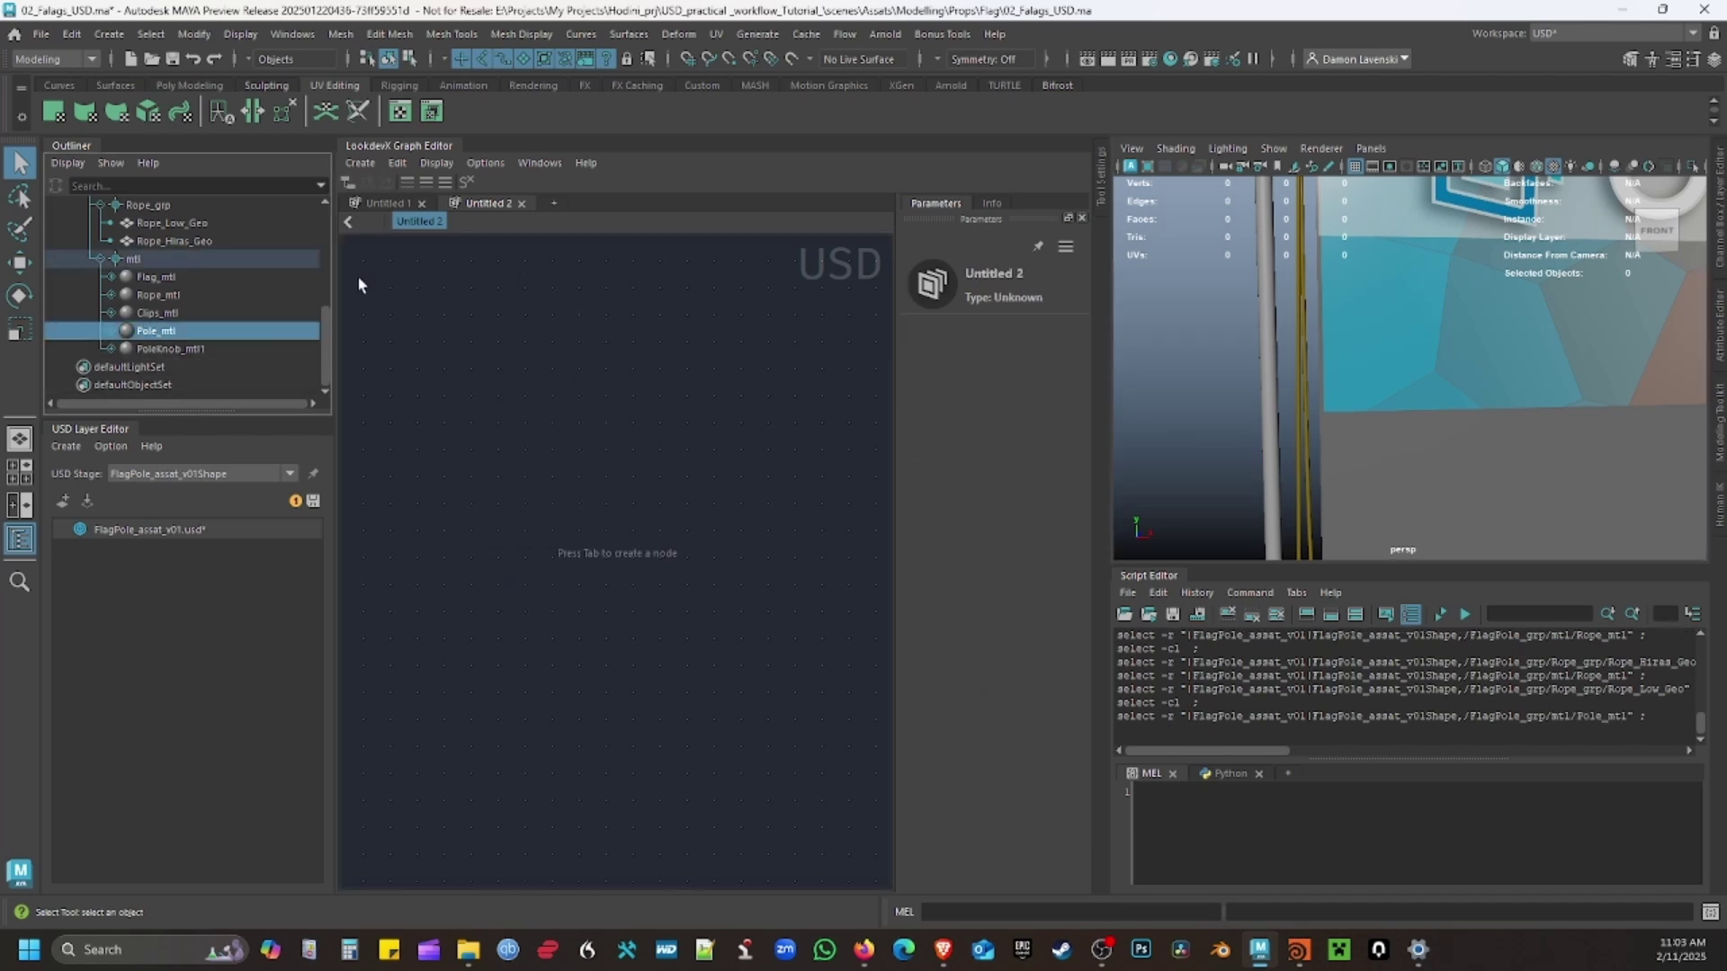
click(348, 181)
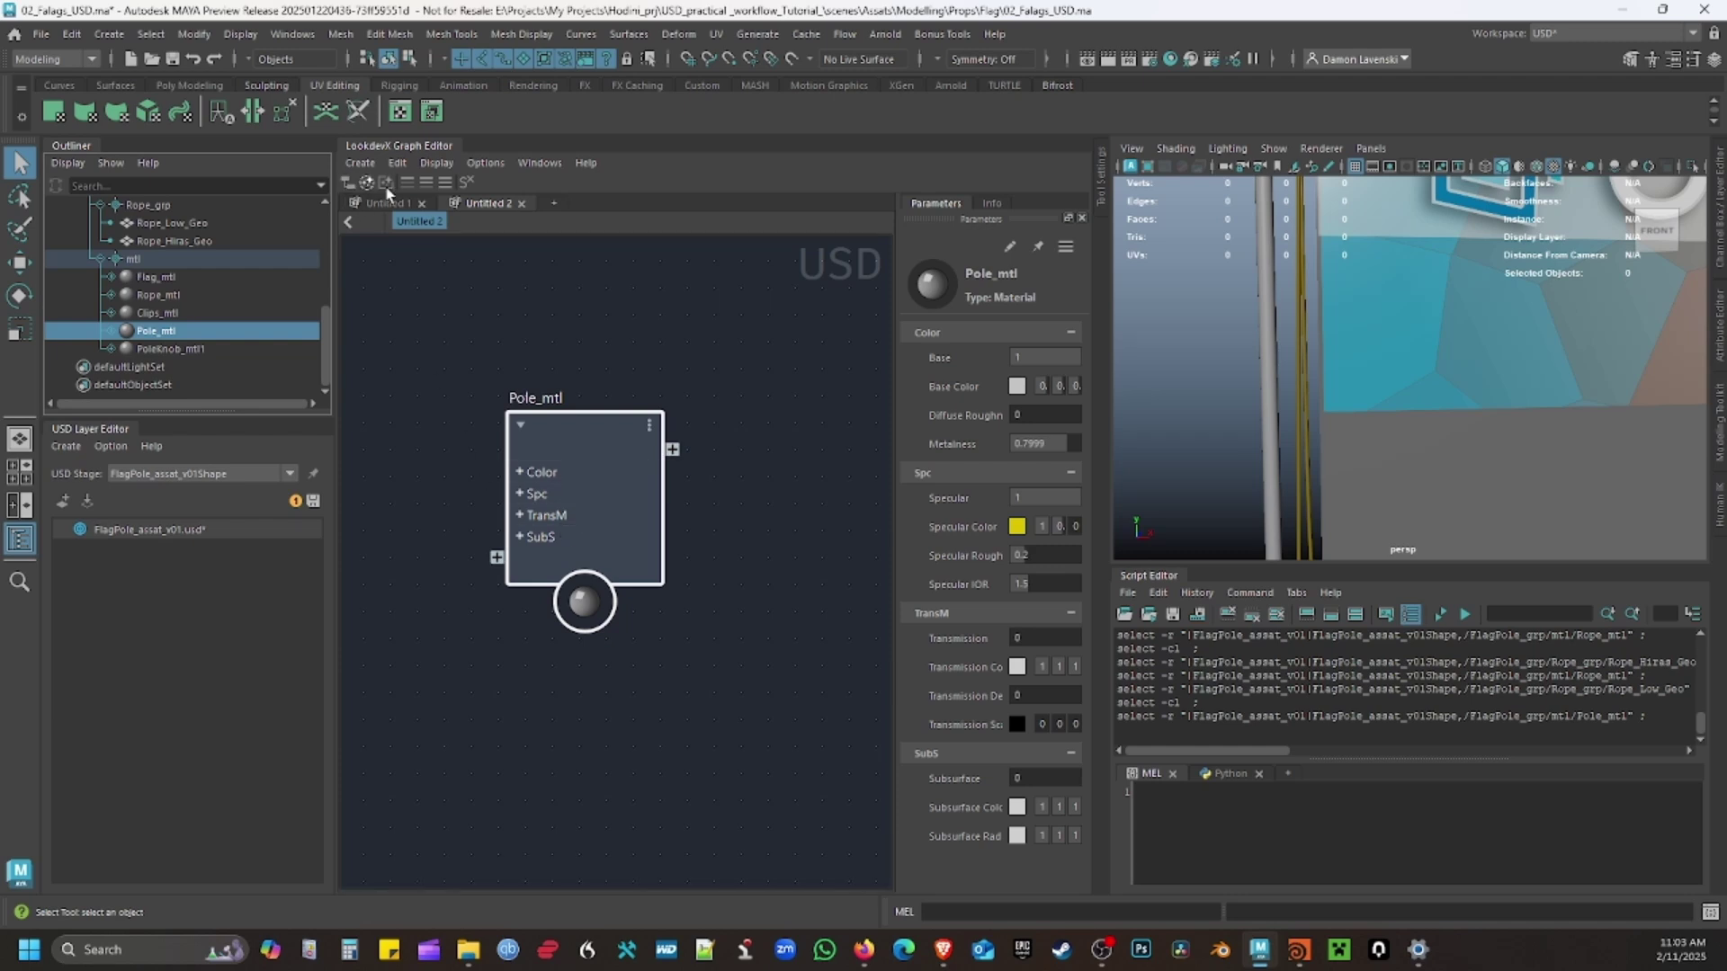
scroll(1475, 427, down, 8)
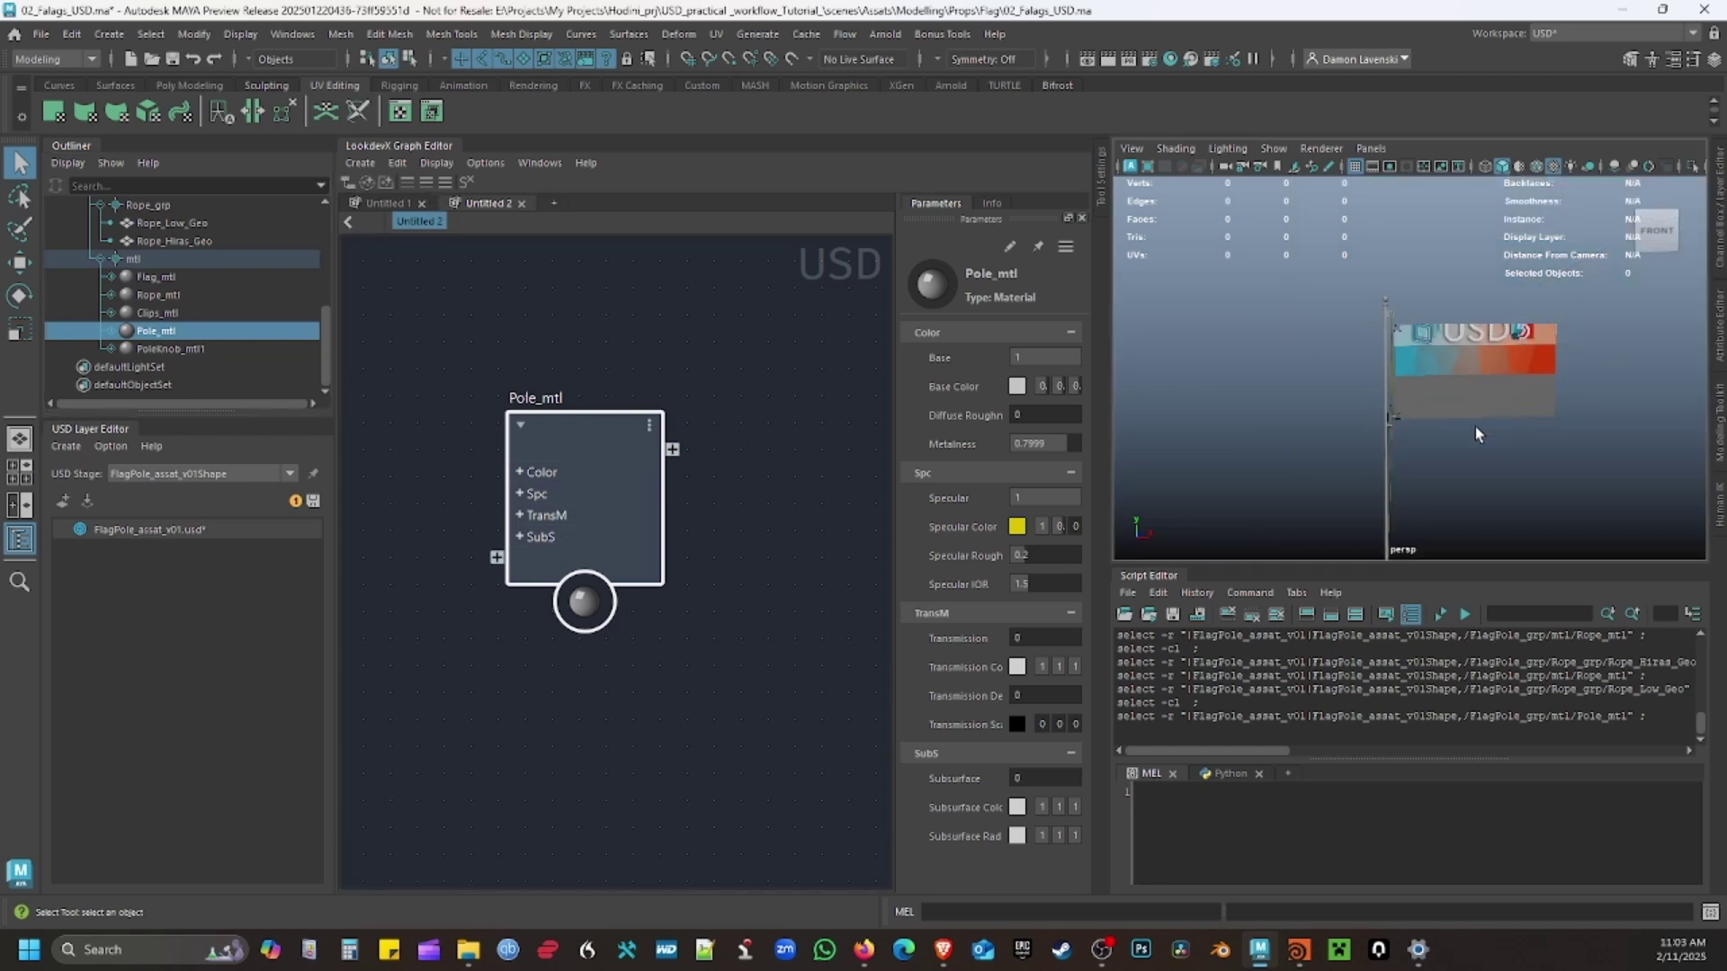
scroll(1475, 426, up, 4)
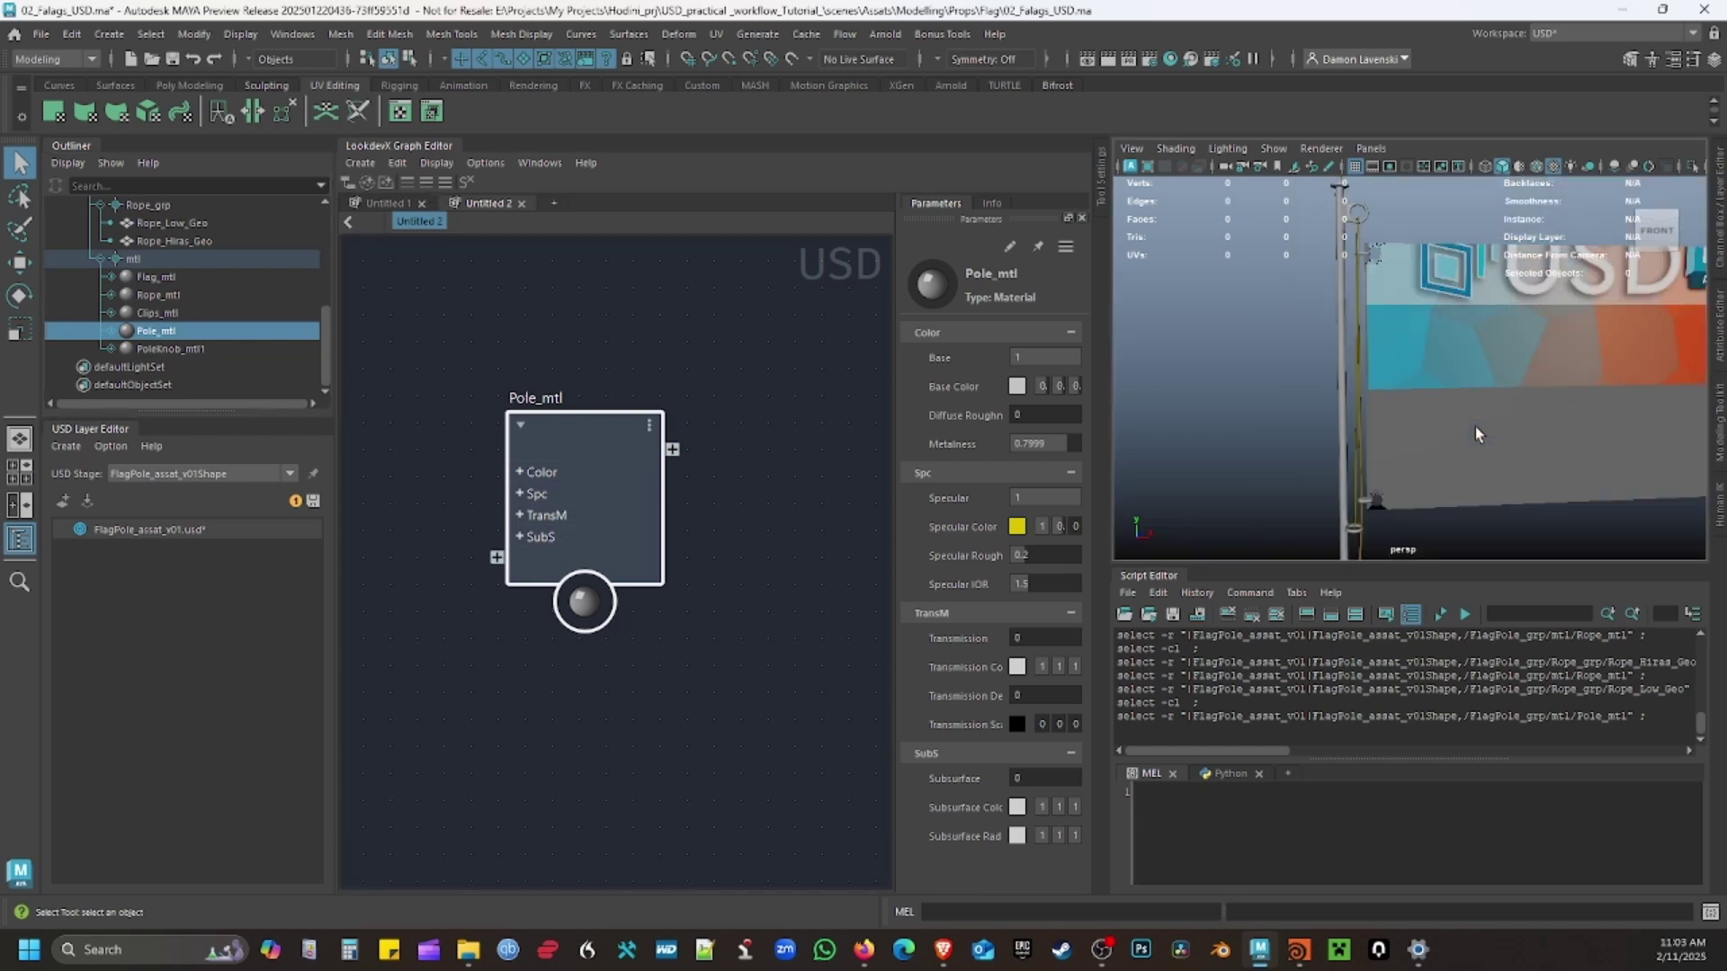
click(1343, 318)
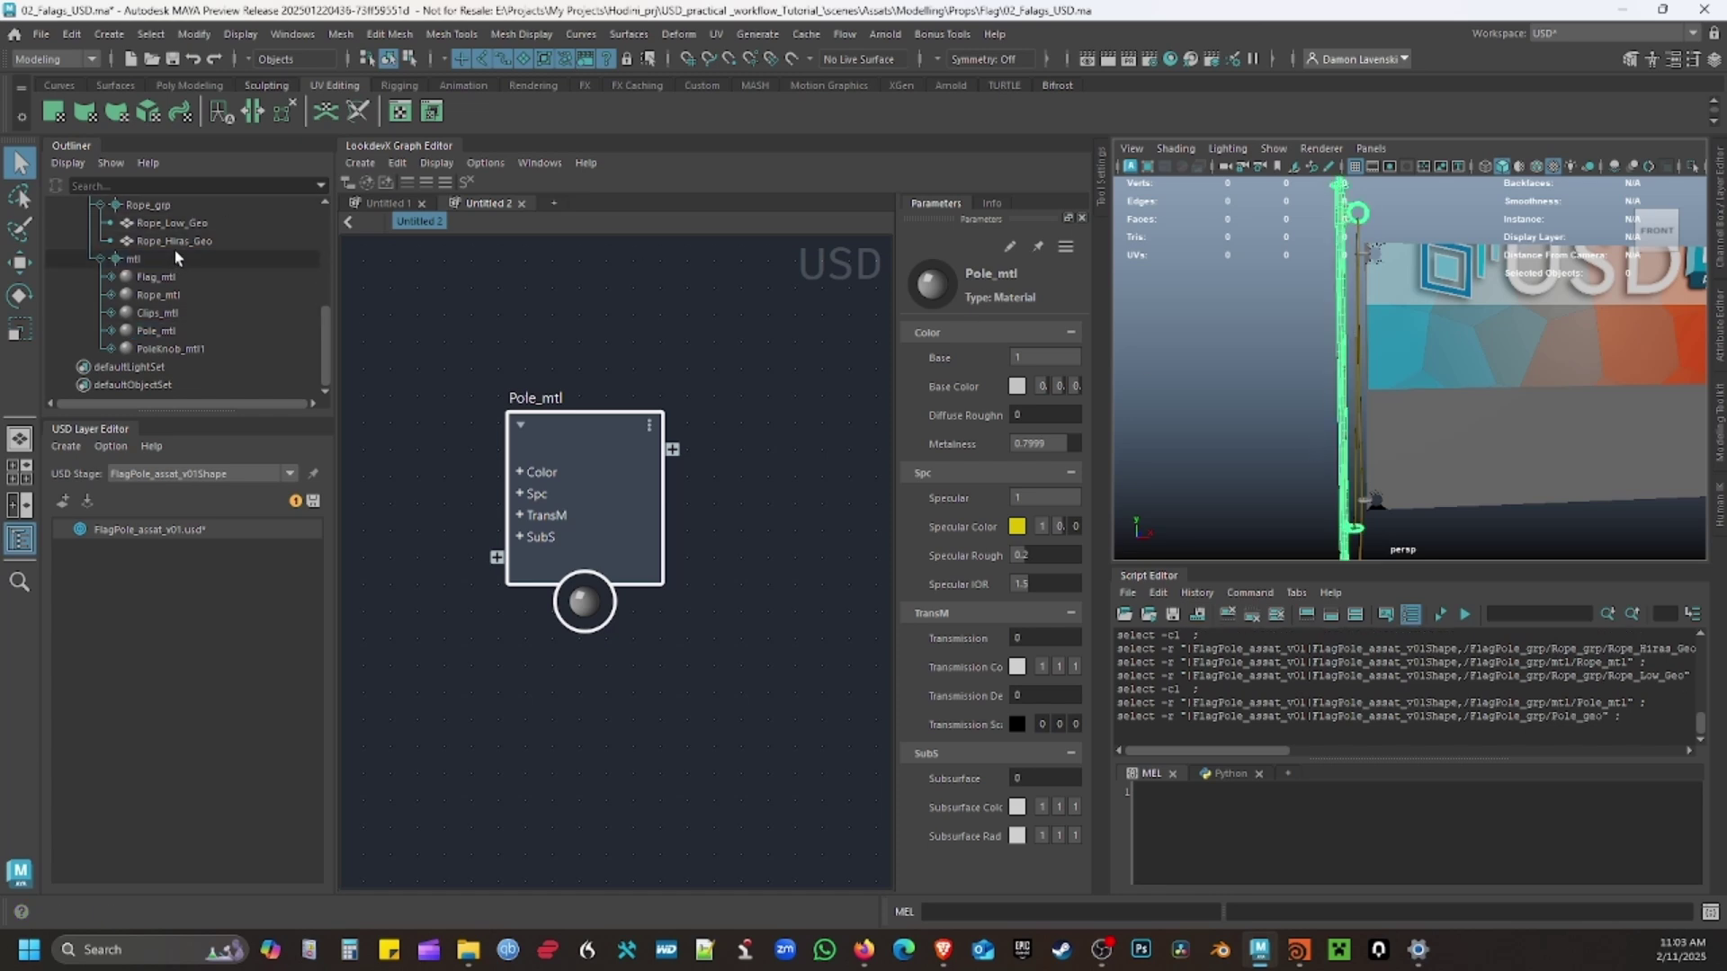
scroll(178, 258, up, 5)
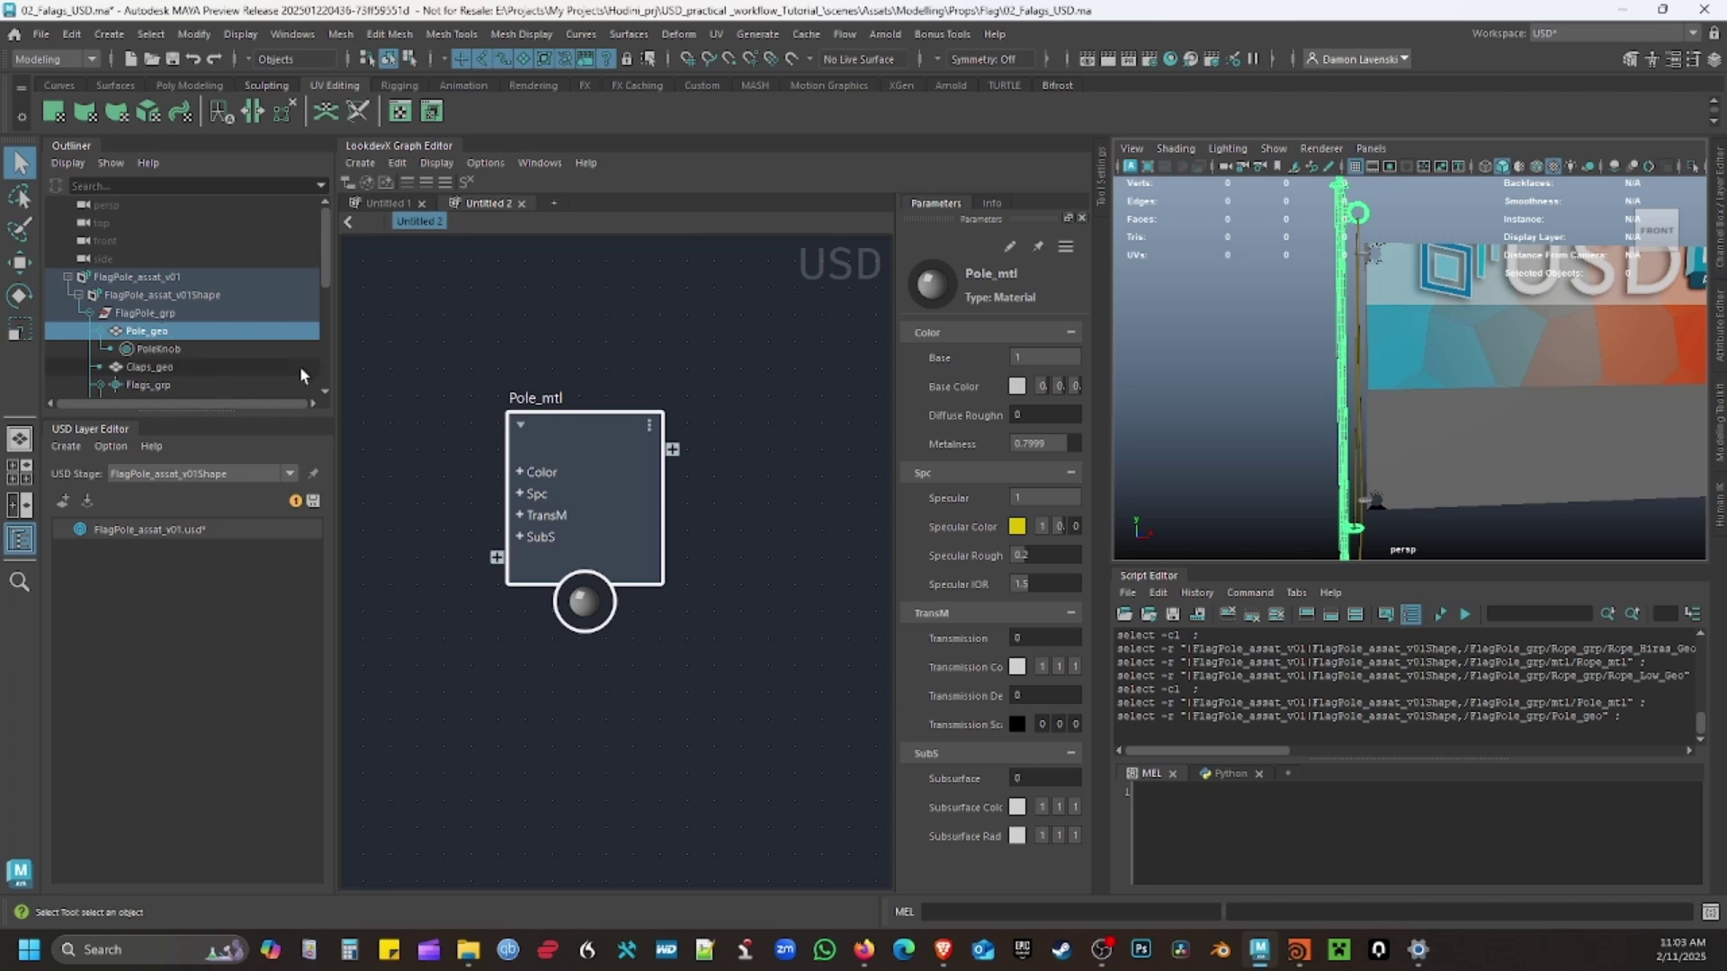
scroll(243, 335, down, 5)
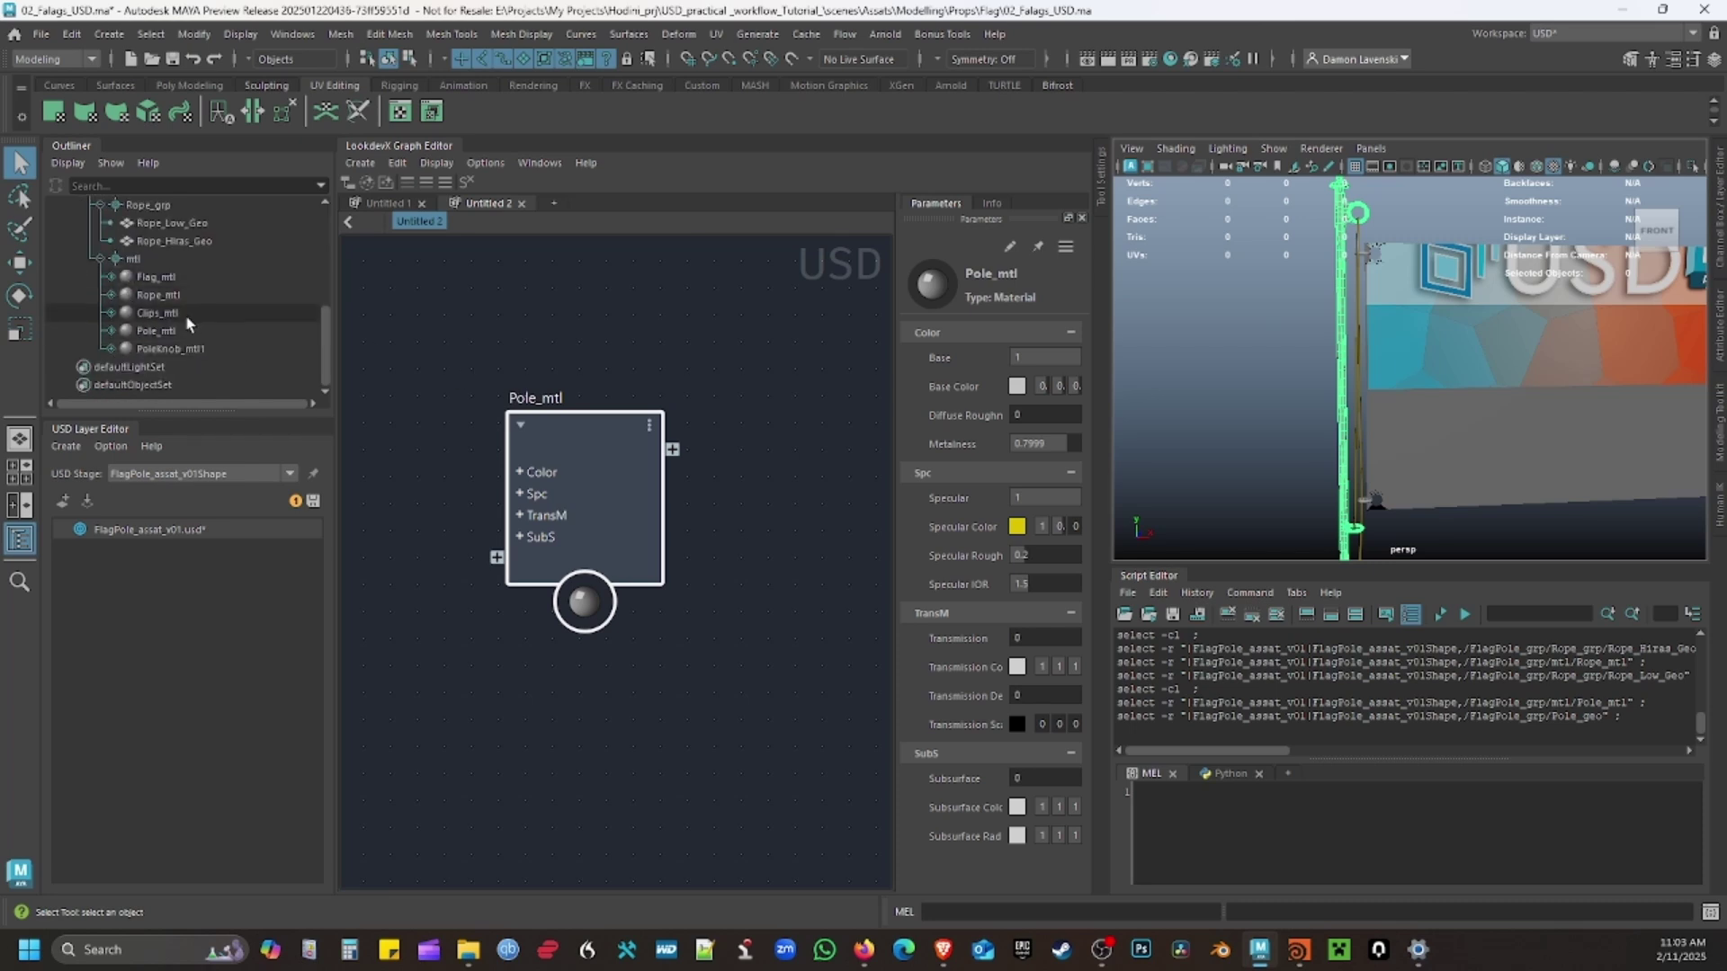
right_click(170, 333)
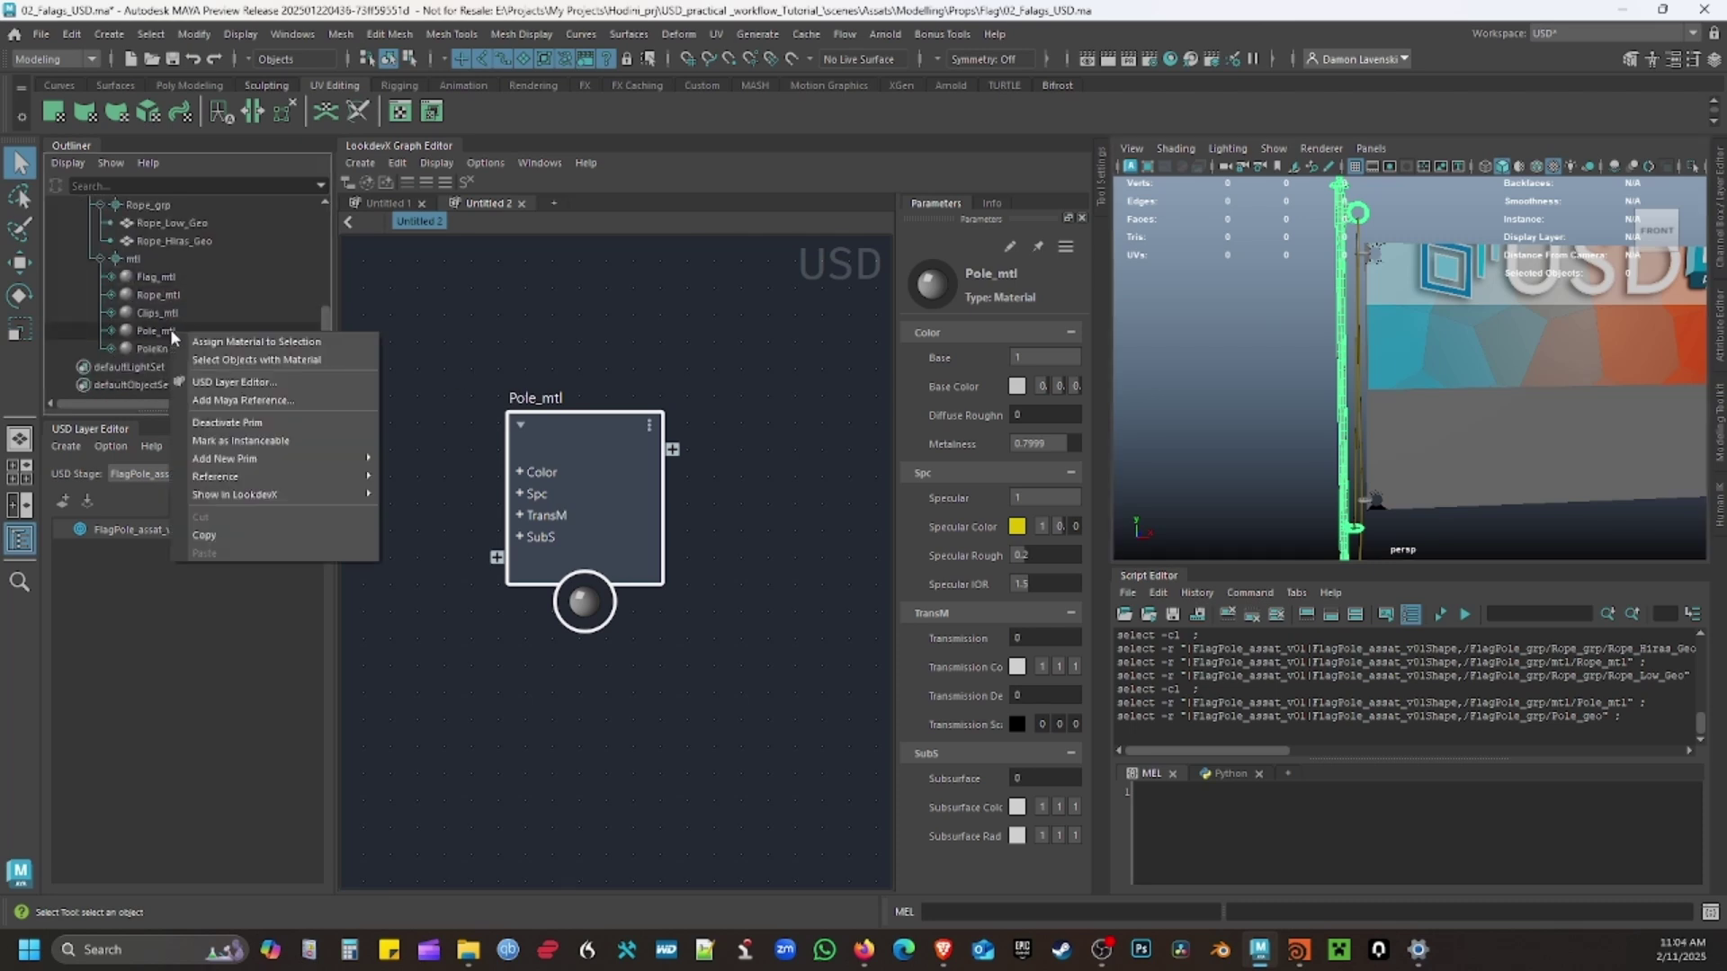
click(266, 343)
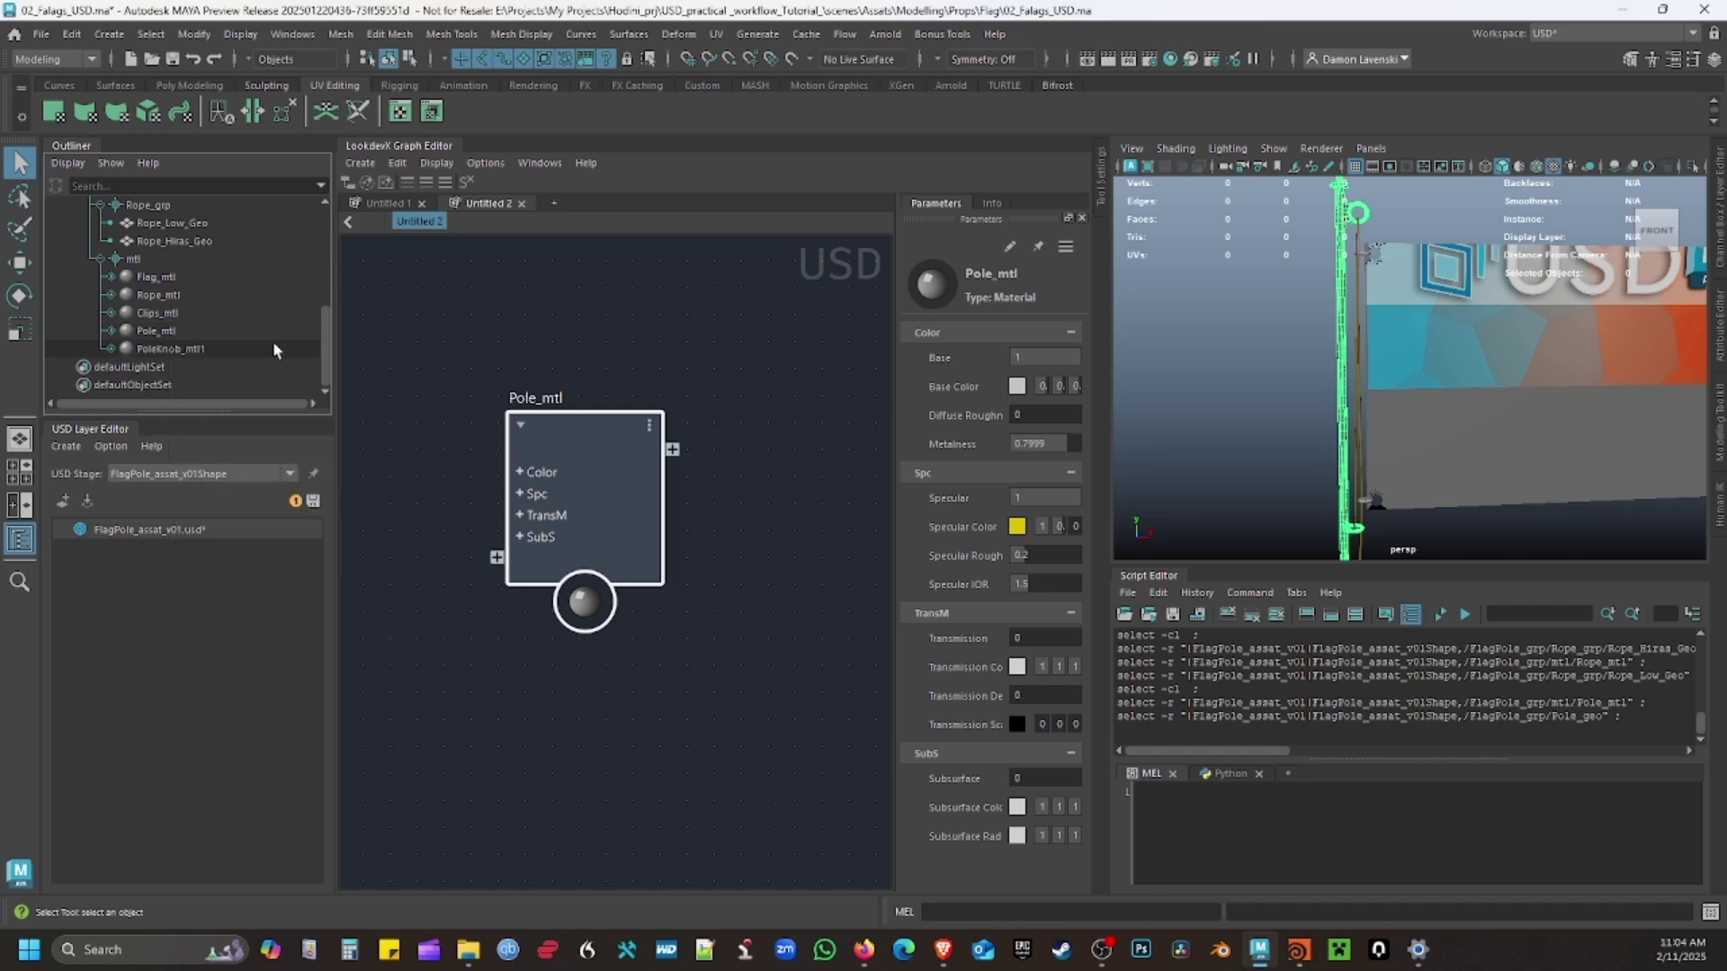
Set Pole_mtl's Base Color to a medium blue, about R 0.260, G 0.410, B 0.667.
scroll(203, 277, up, 5)
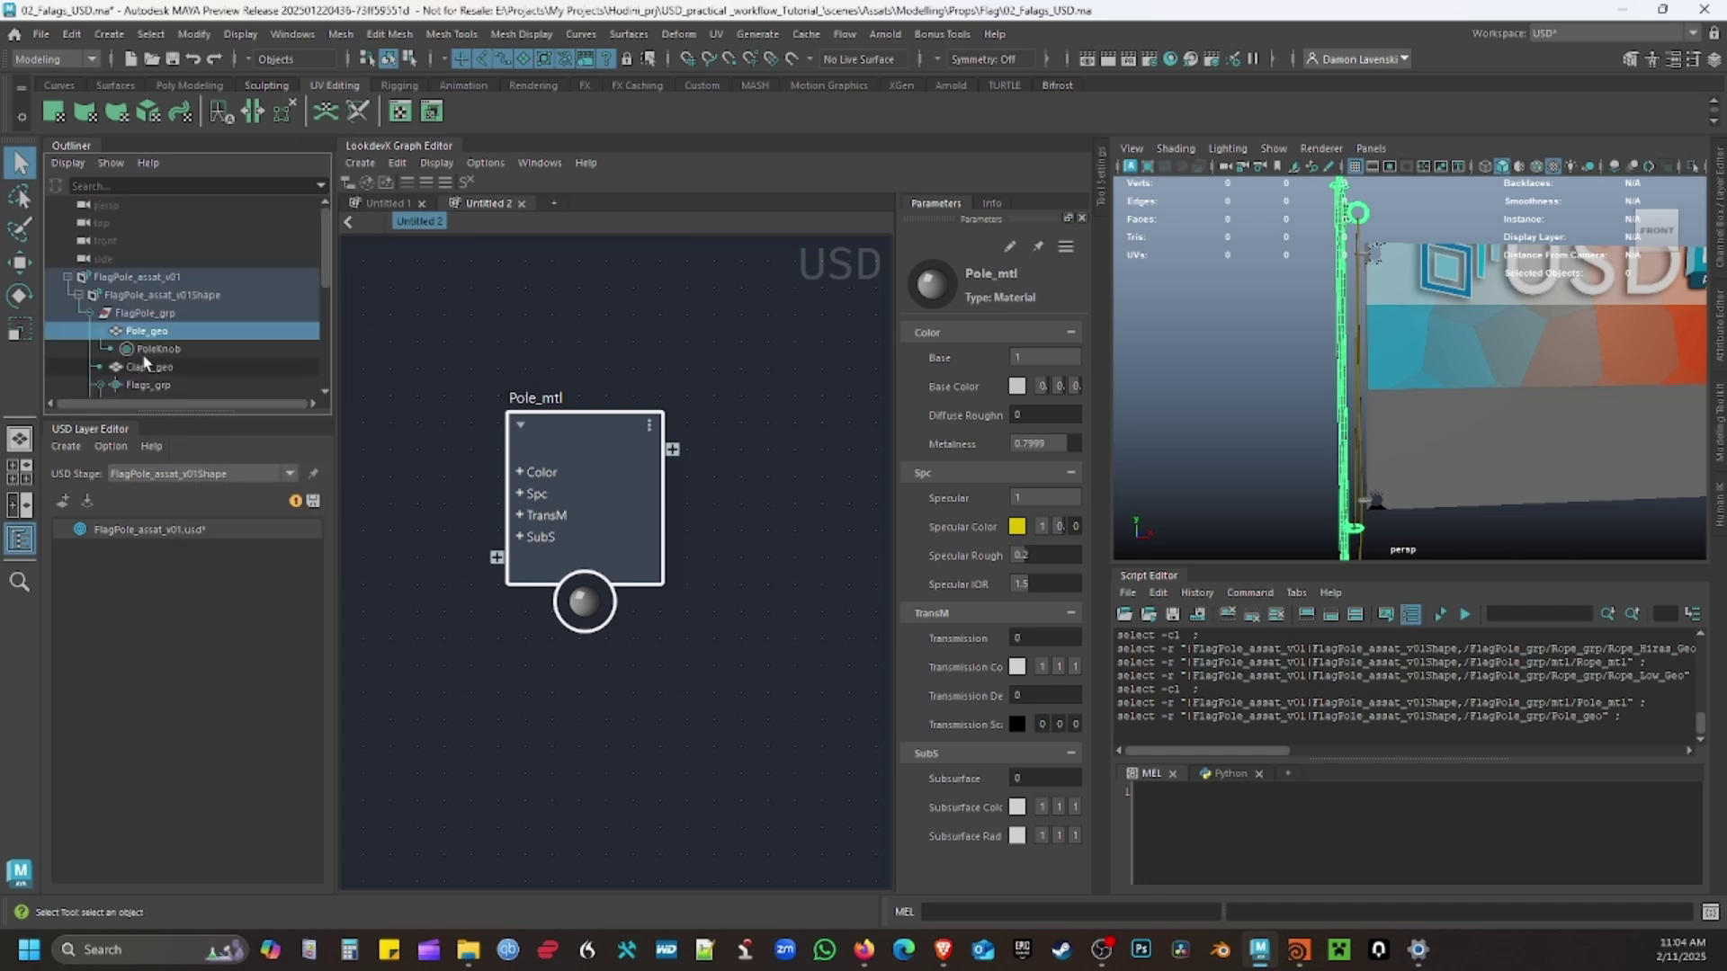
click(1231, 317)
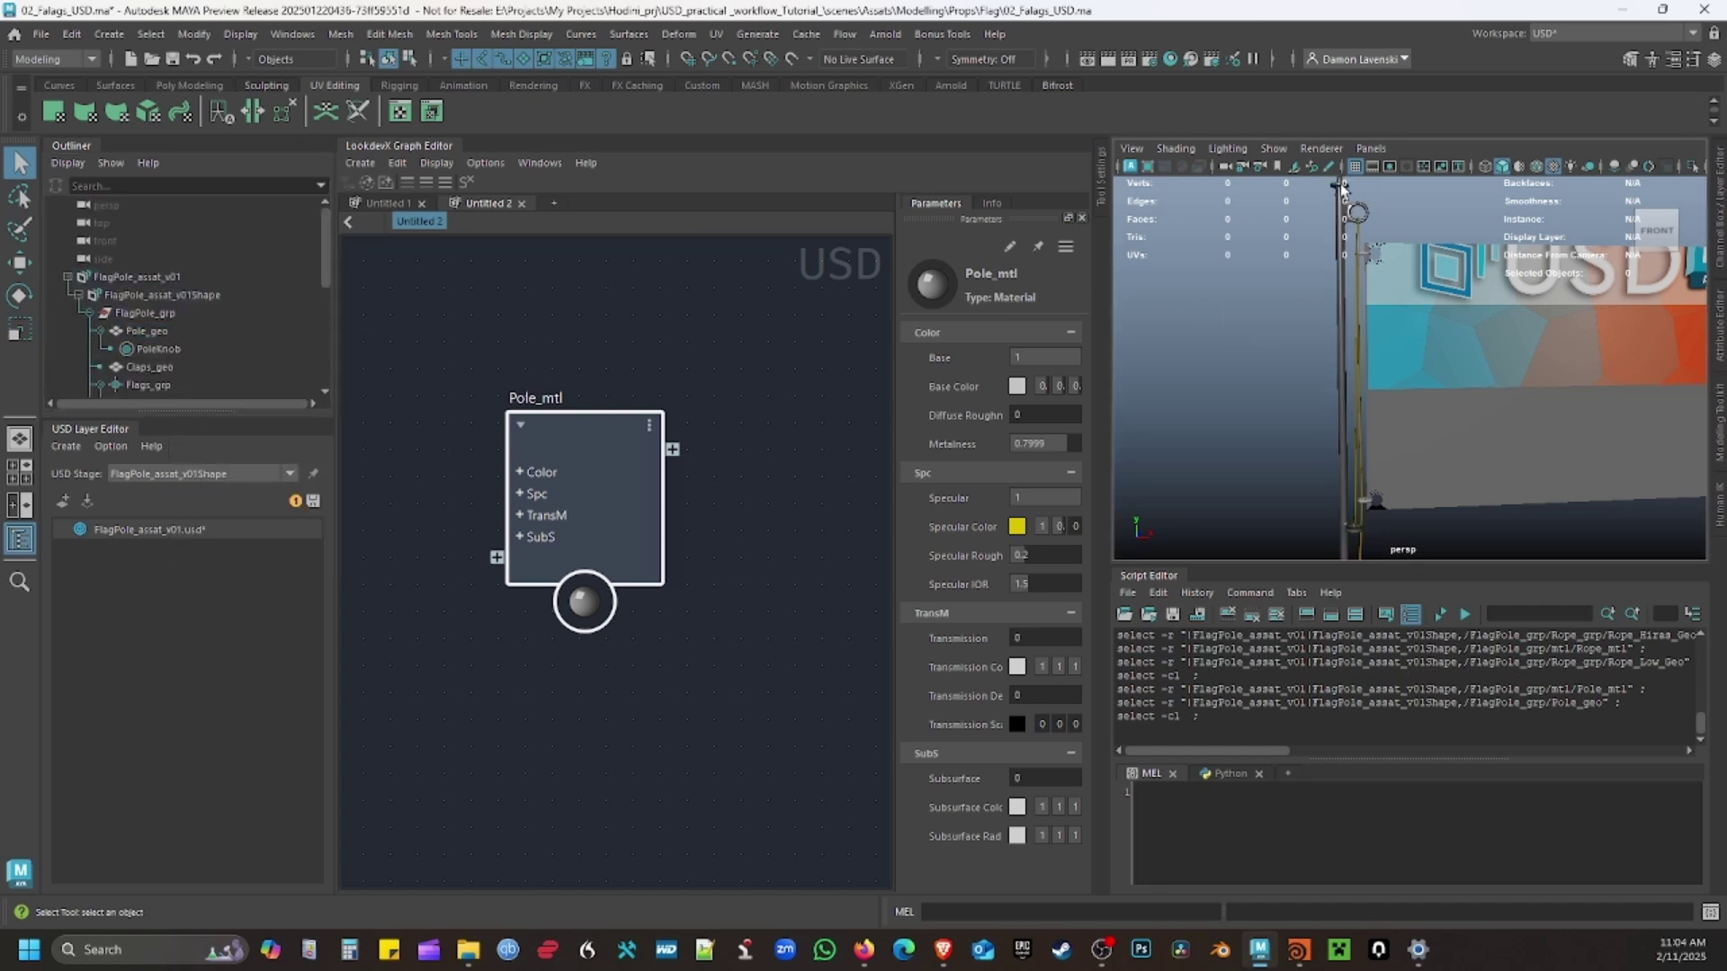
scroll(1257, 405, down, 3)
scroll(1286, 402, up, 4)
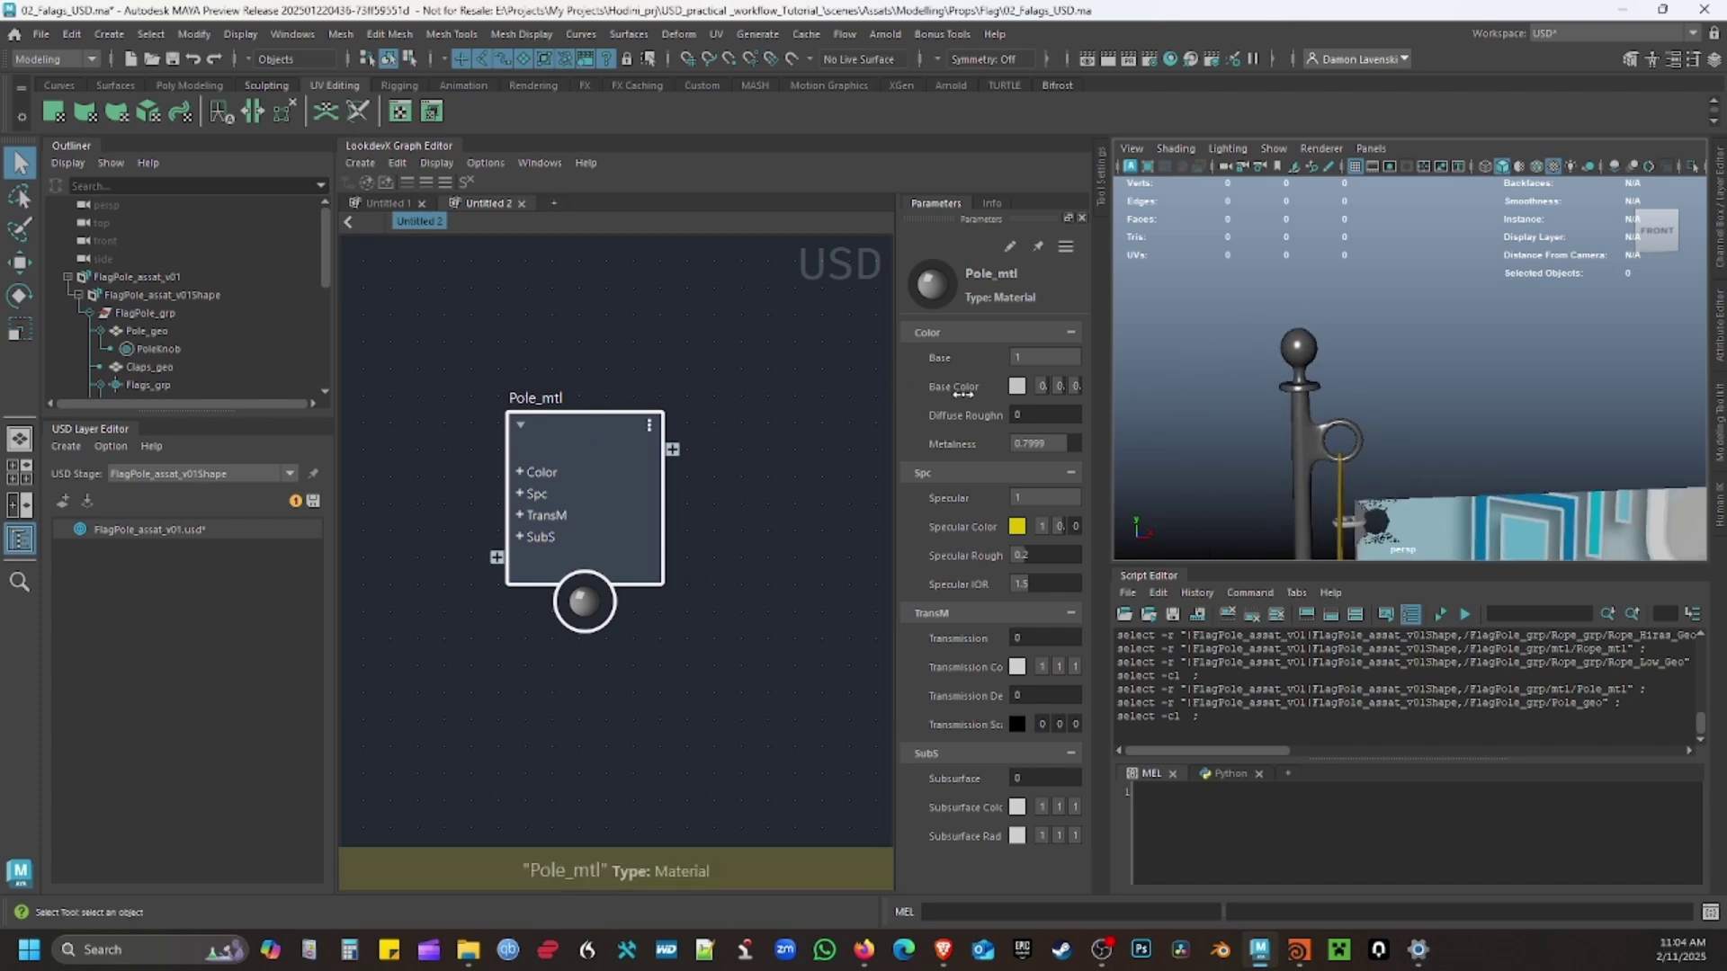
drag(591, 431, 585, 432)
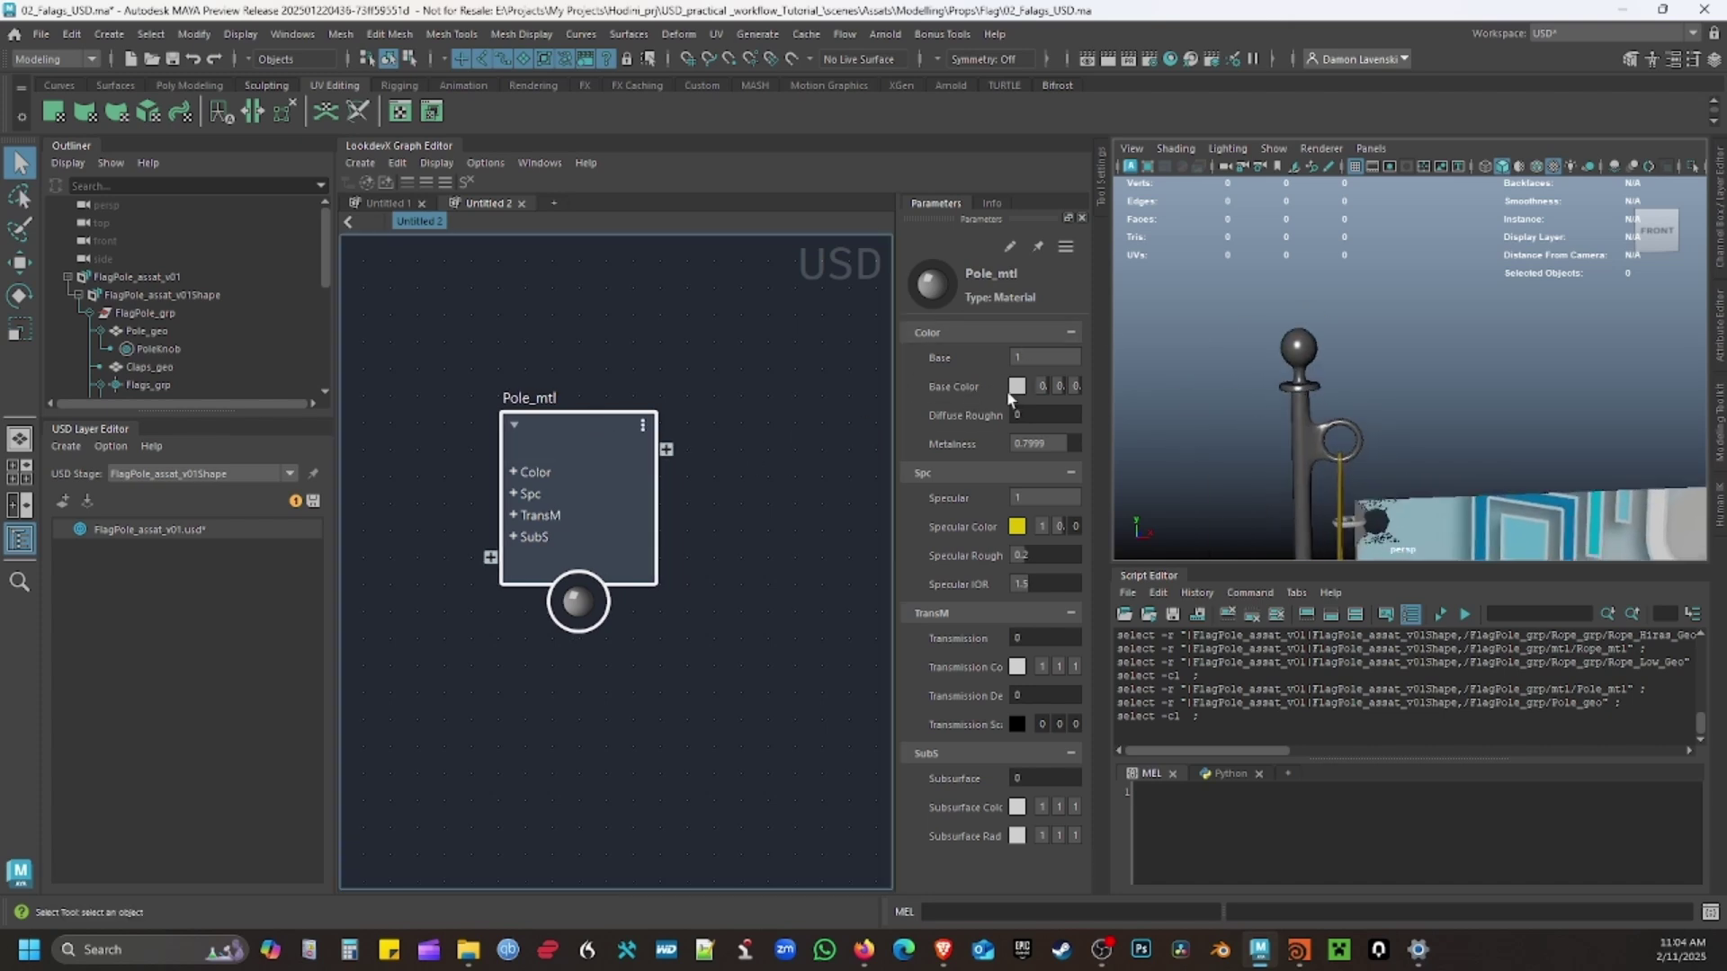
click(1016, 387)
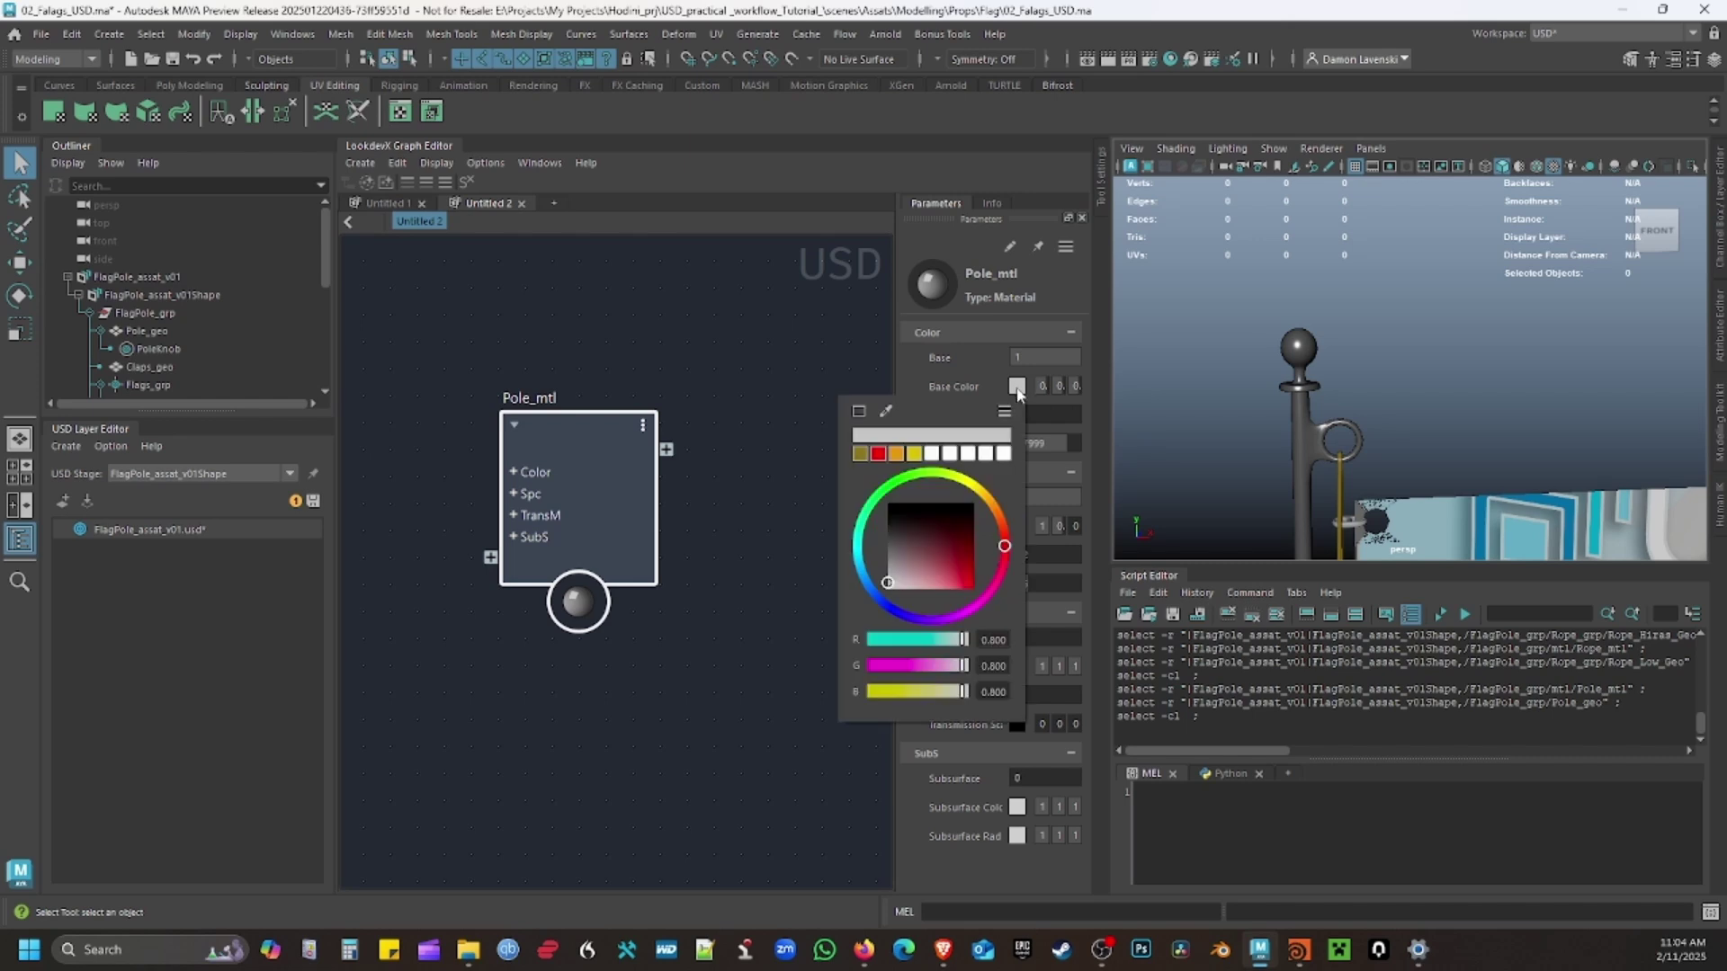
drag(917, 622, 943, 585)
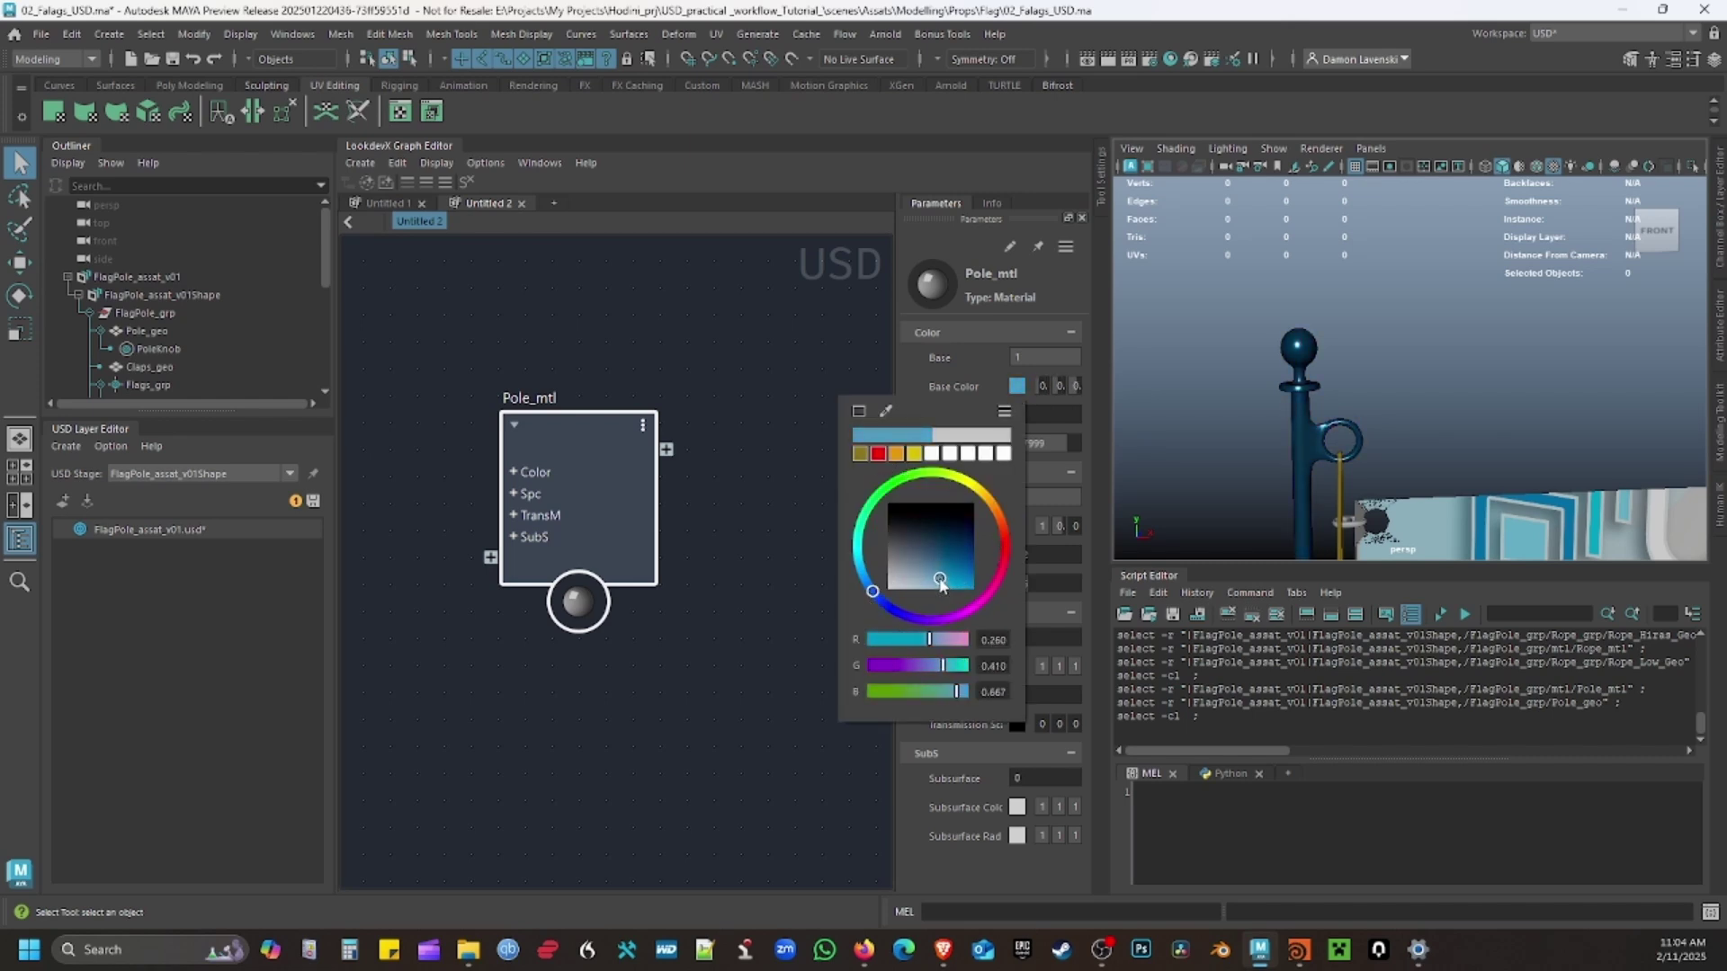
click(928, 360)
Set Pole_mtl's Metalness to 0.9462, Diffuse Roughness to 0.1332, Specular Color to muted teal, Specular Roughness to 0.0805 and Specular IOR to 1.6.
mouse_move(1035, 442)
mouse_down()
mouse_move(1151, 442)
mouse_move(1075, 443)
mouse_up()
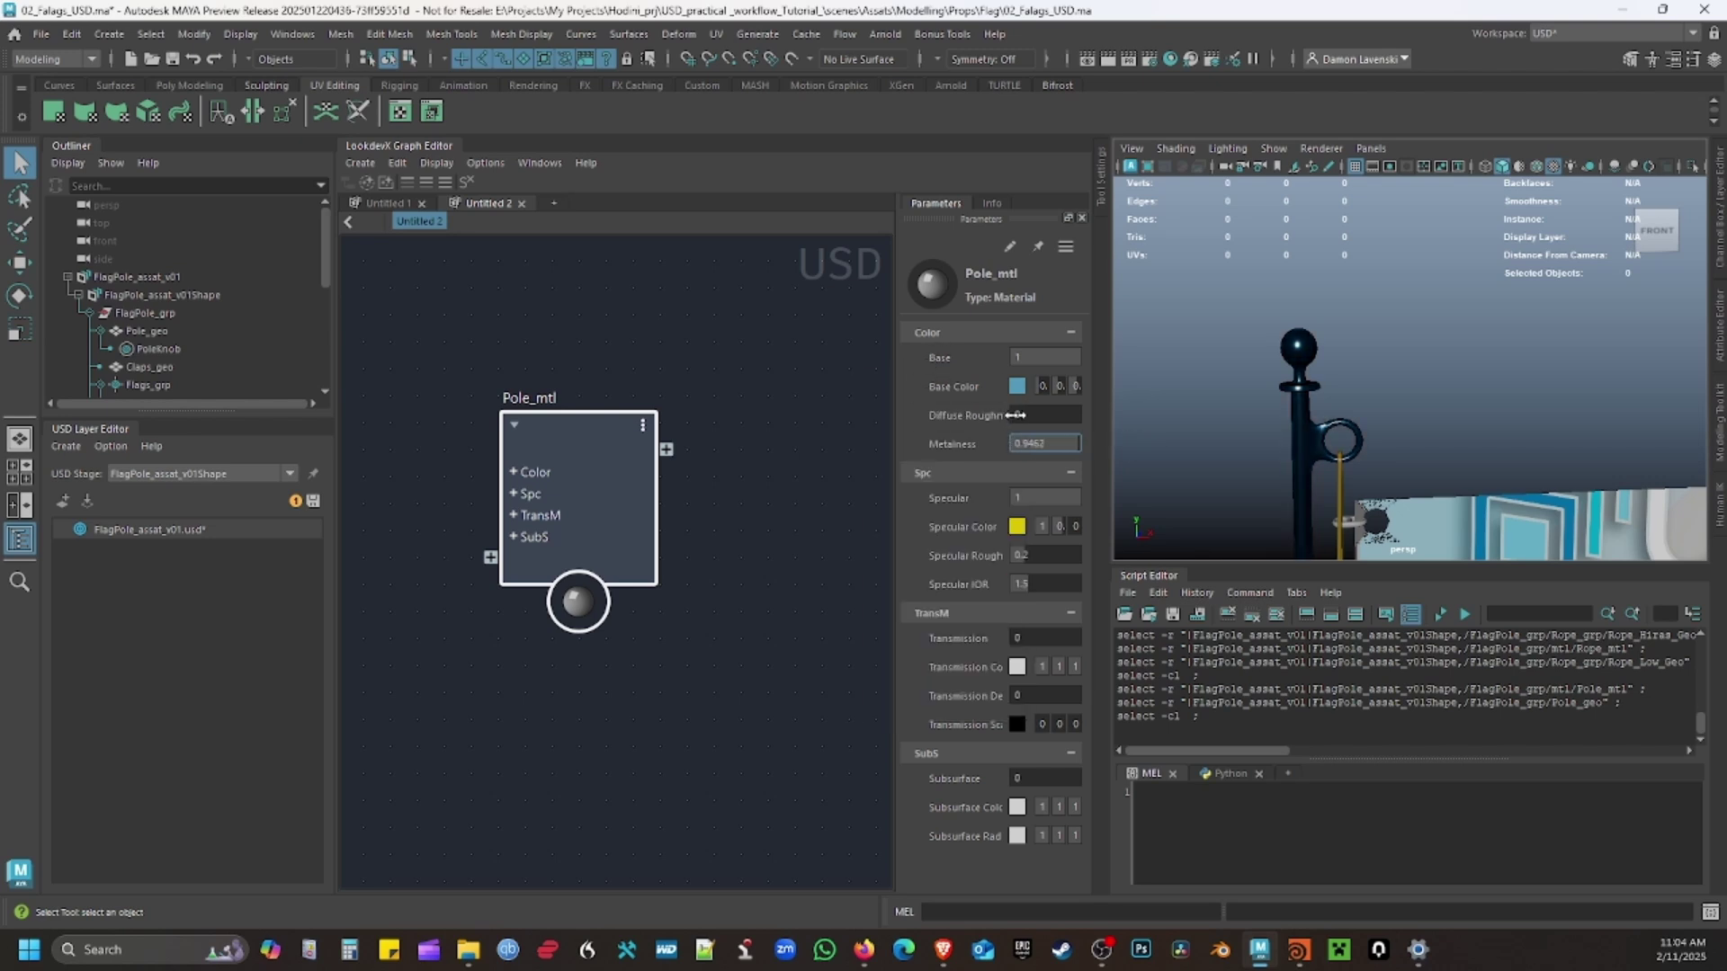
click(1017, 526)
drag(646, 753, 652, 762)
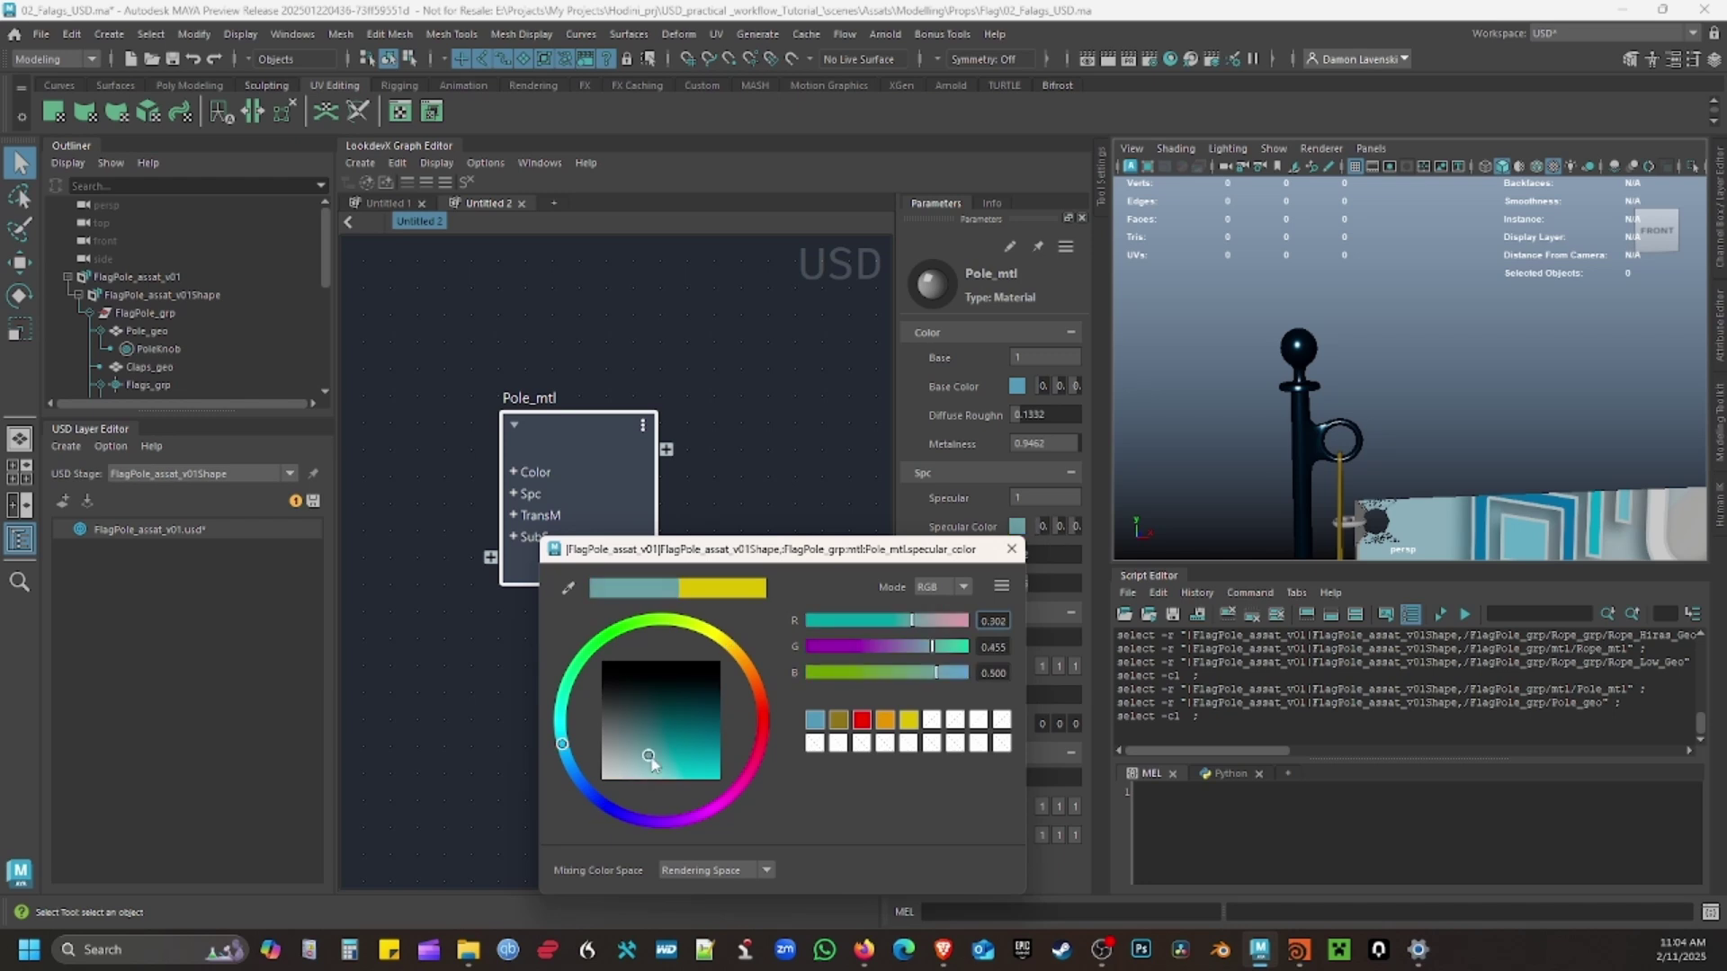
drag(997, 556, 993, 584)
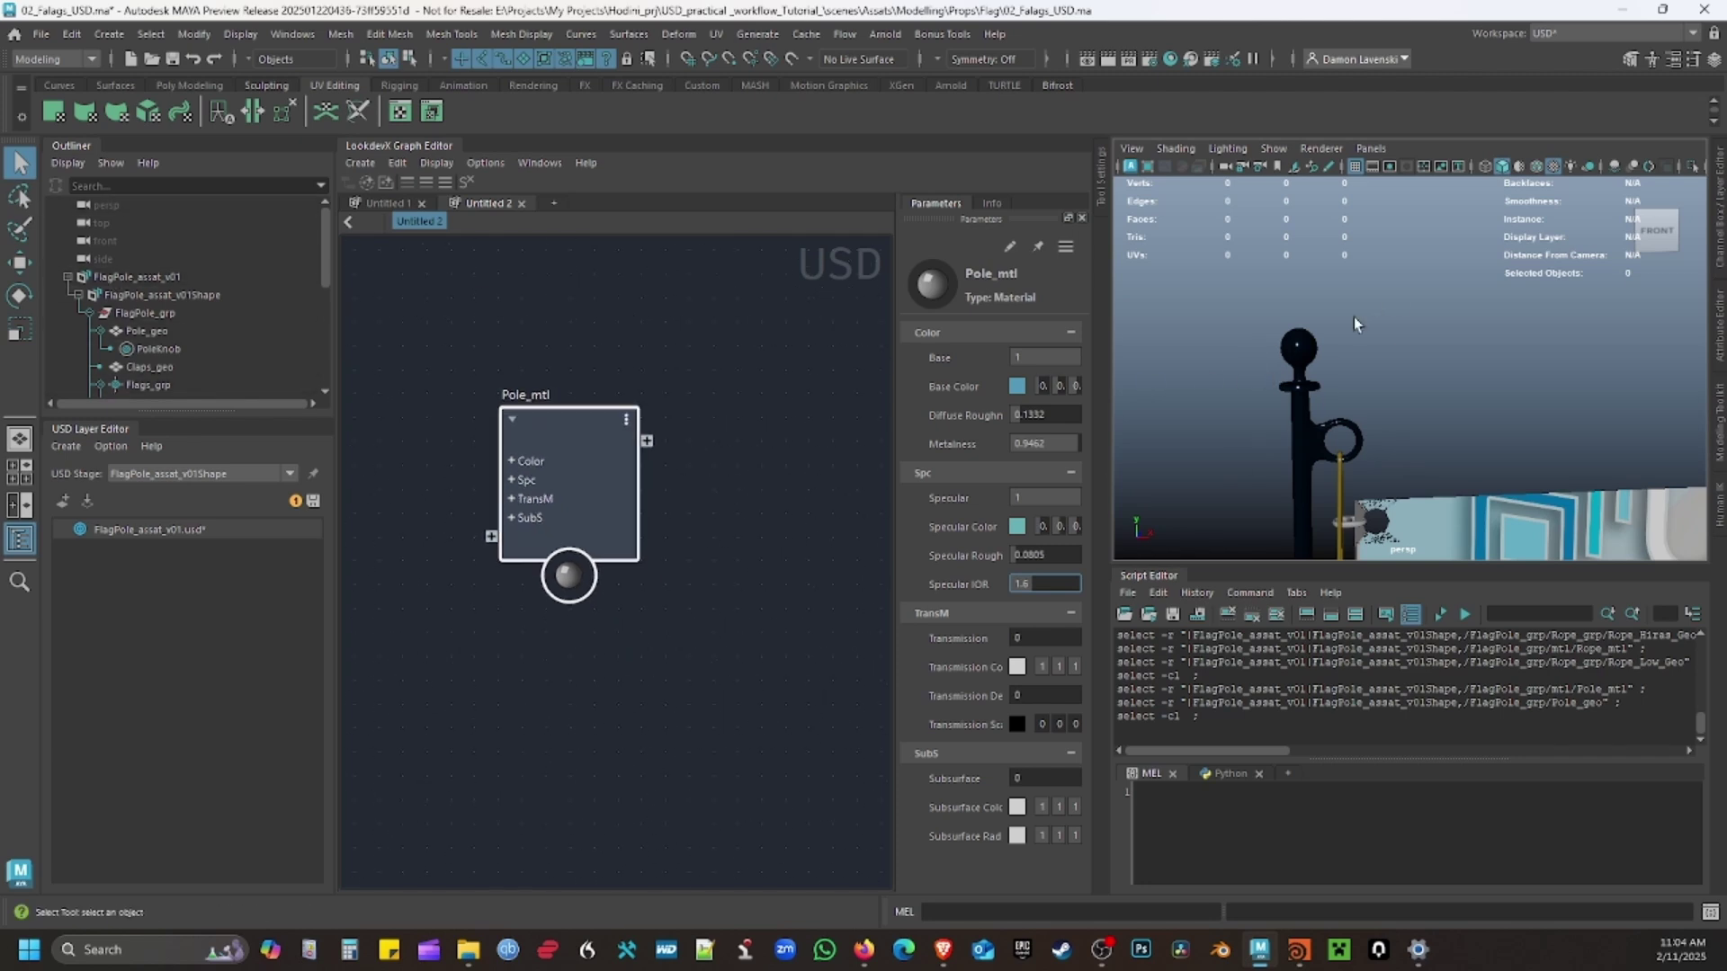
Assign the PoleKnob_mtl1 material to the PoleKnob prim under Pole_geo.
click(173, 349)
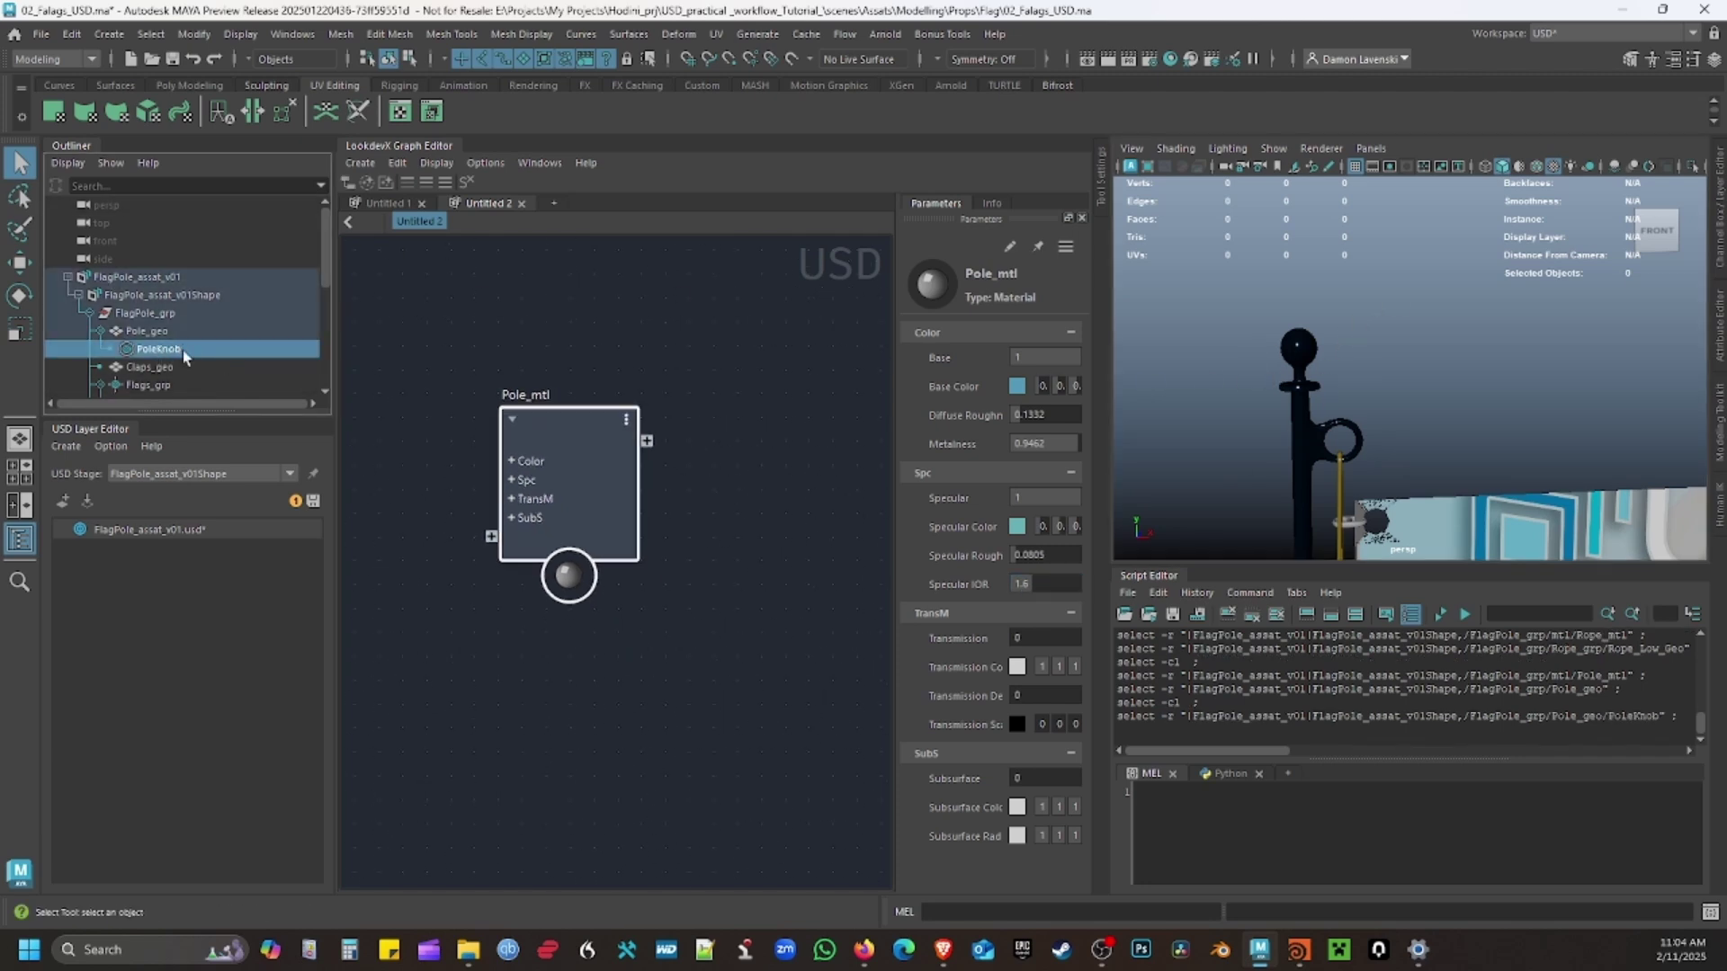
scroll(181, 333, down, 5)
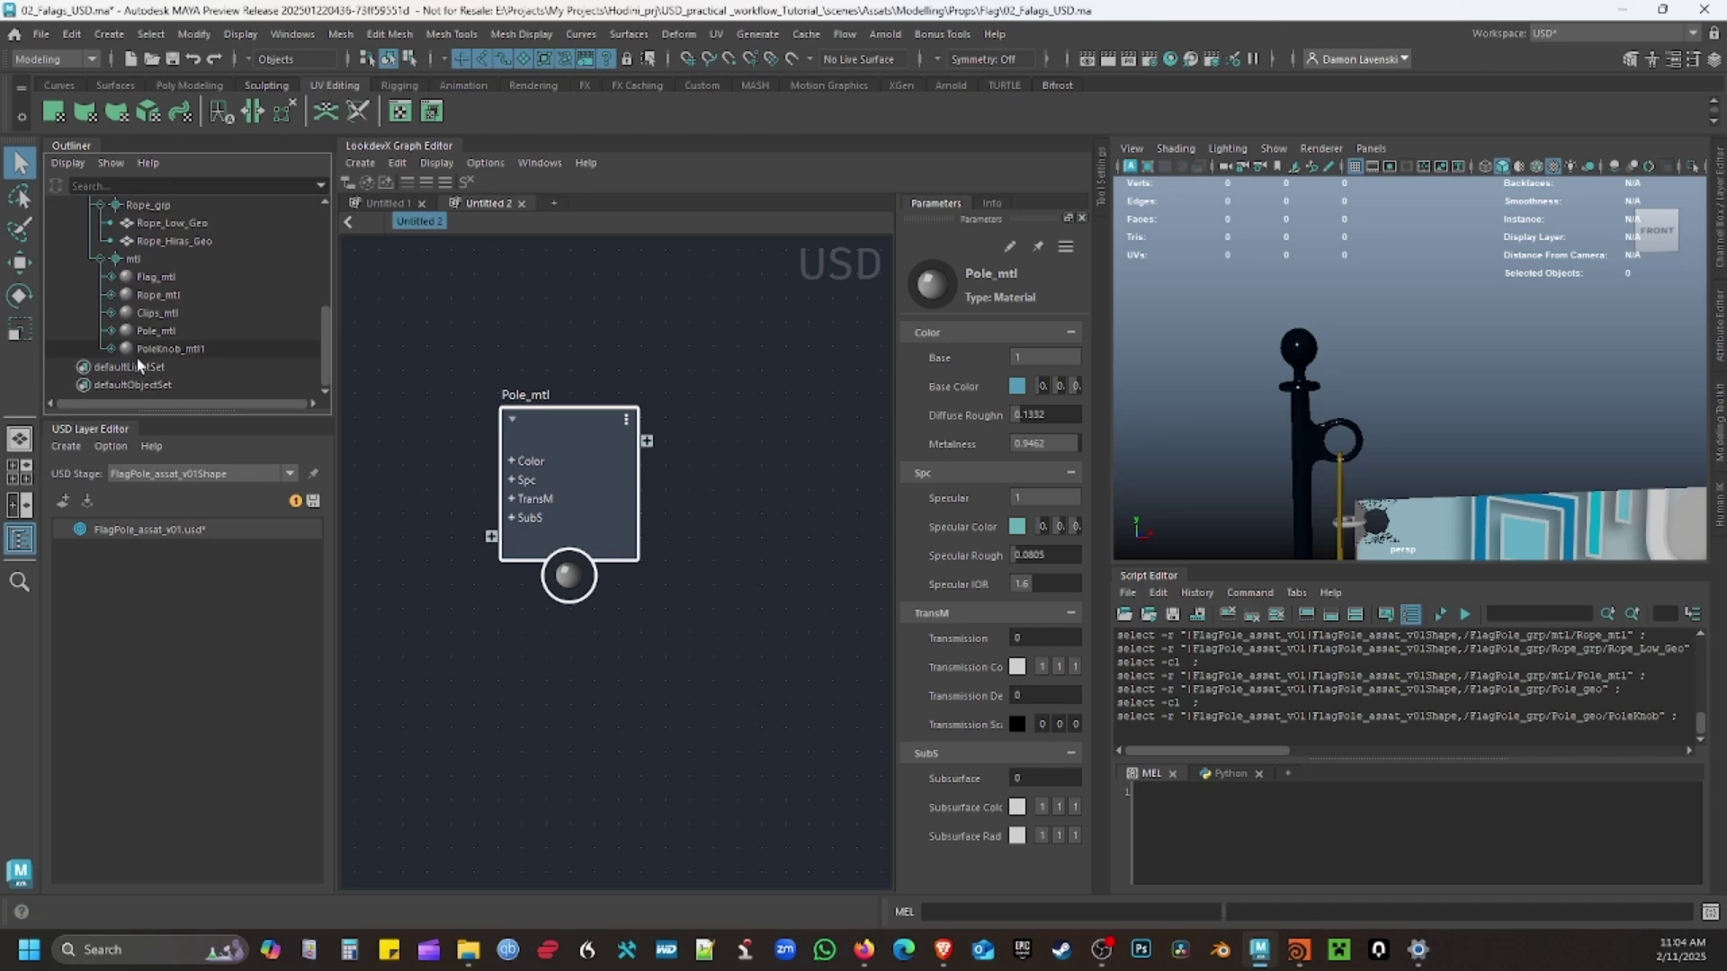
right_click(169, 350)
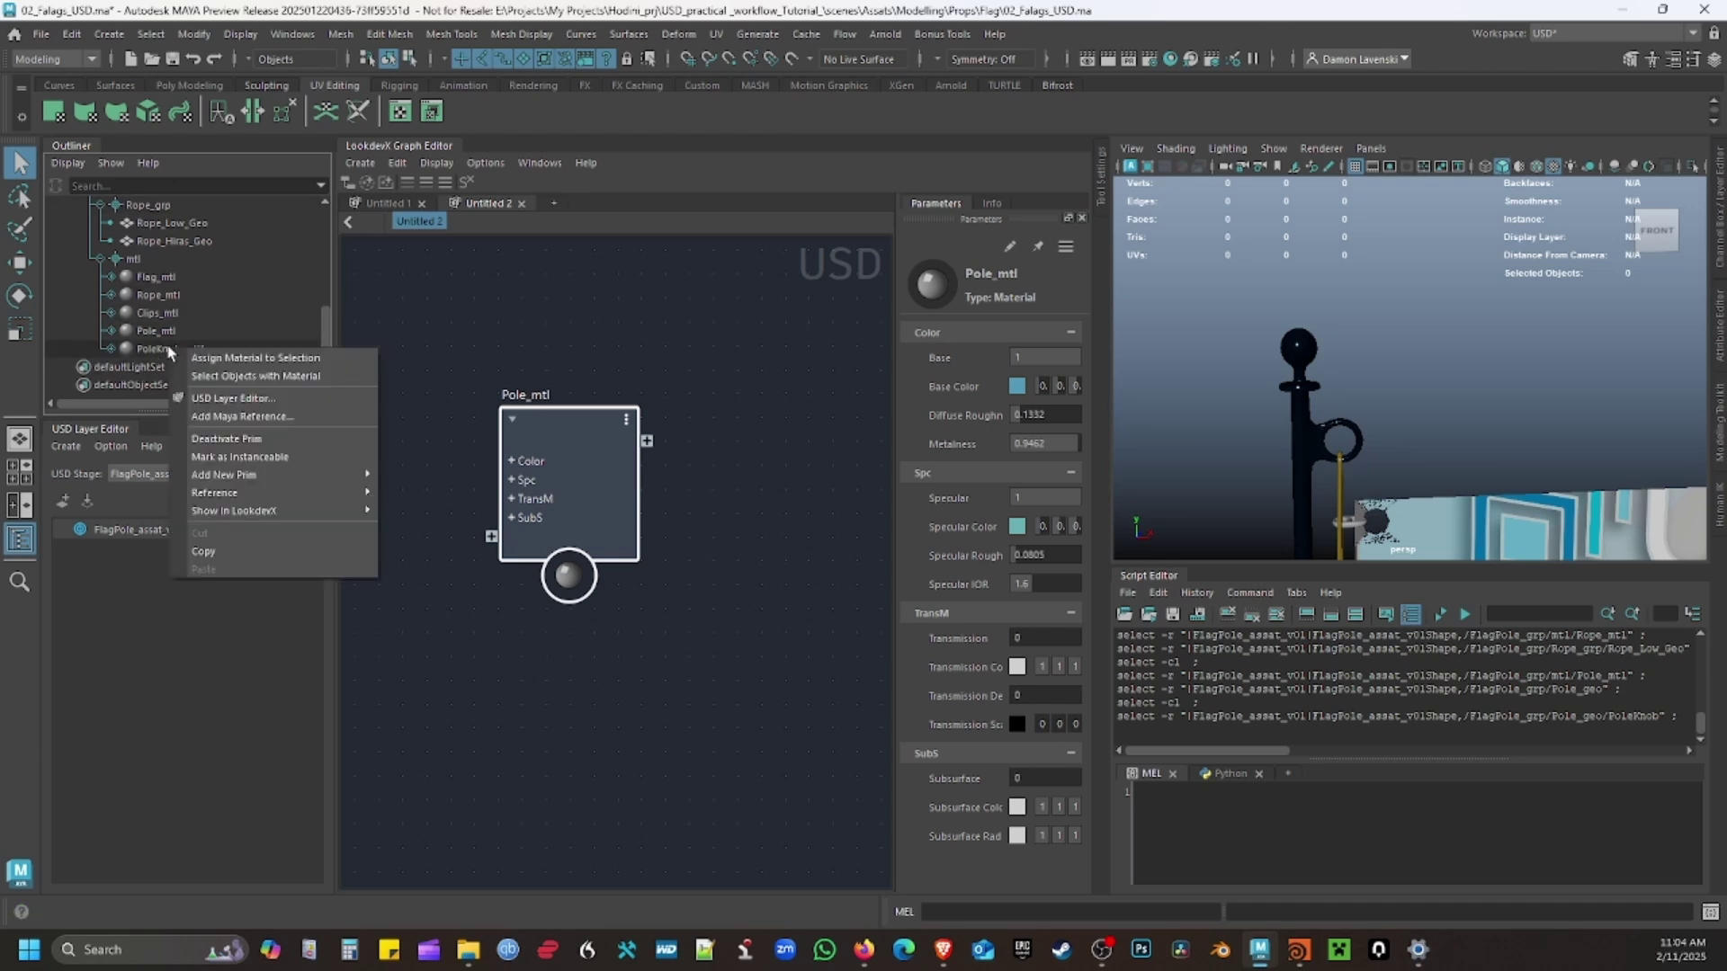
click(239, 358)
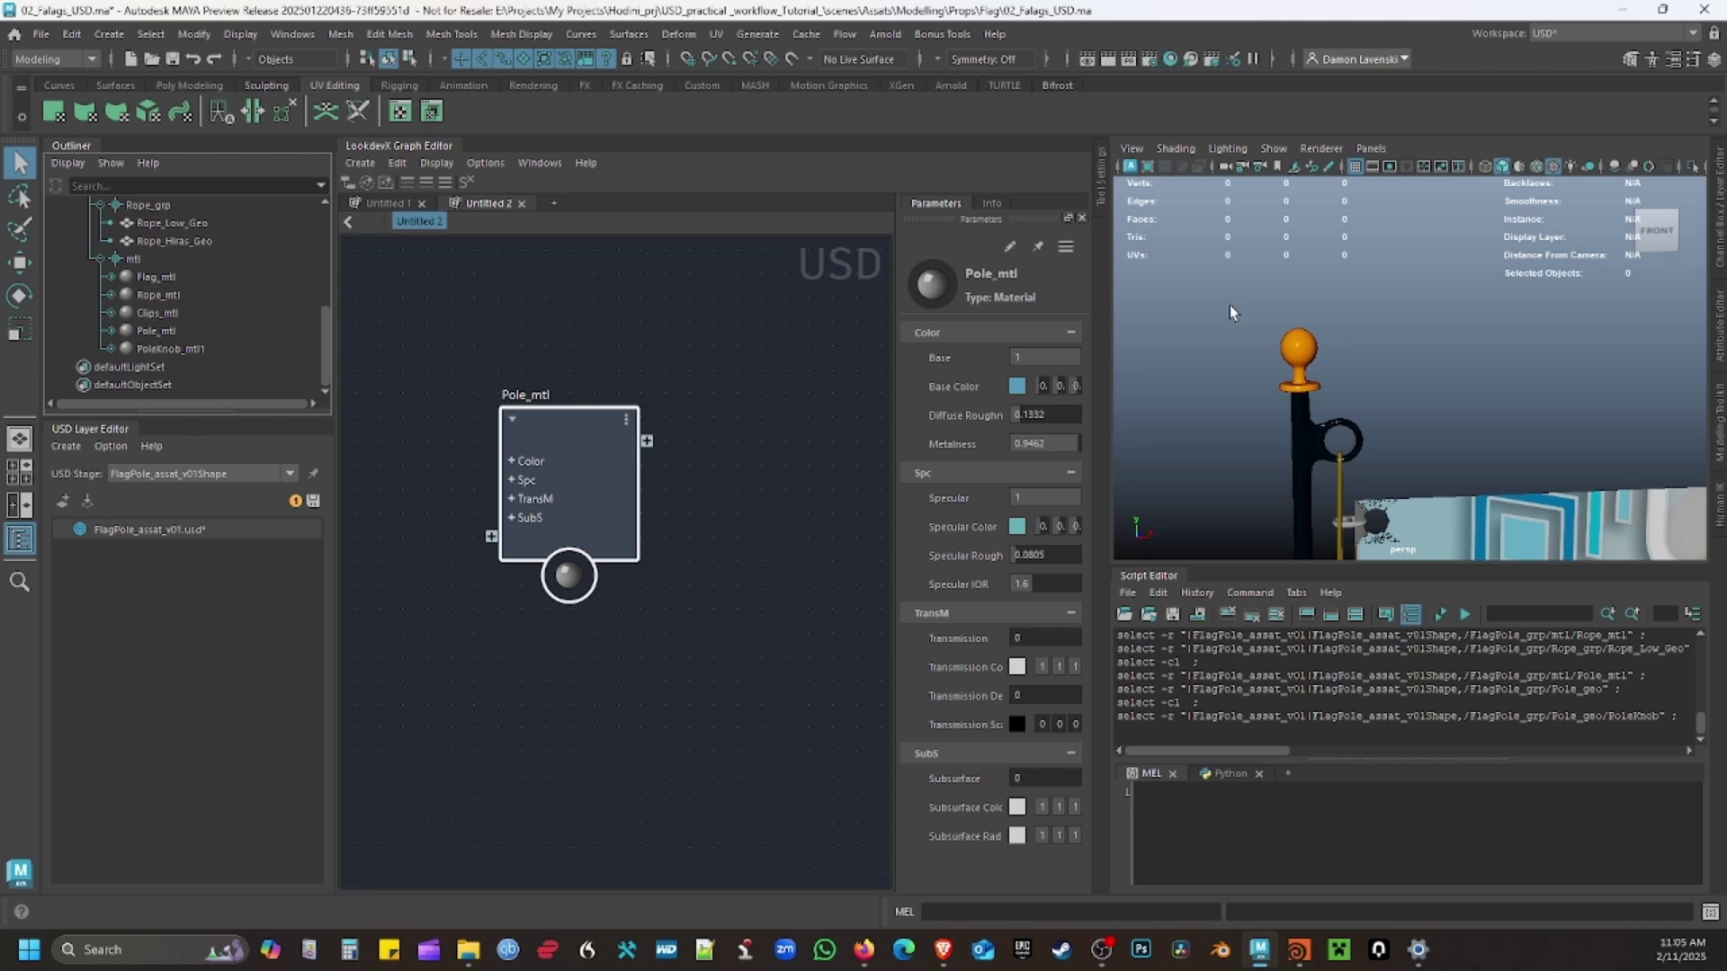
scroll(180, 306, up, 5)
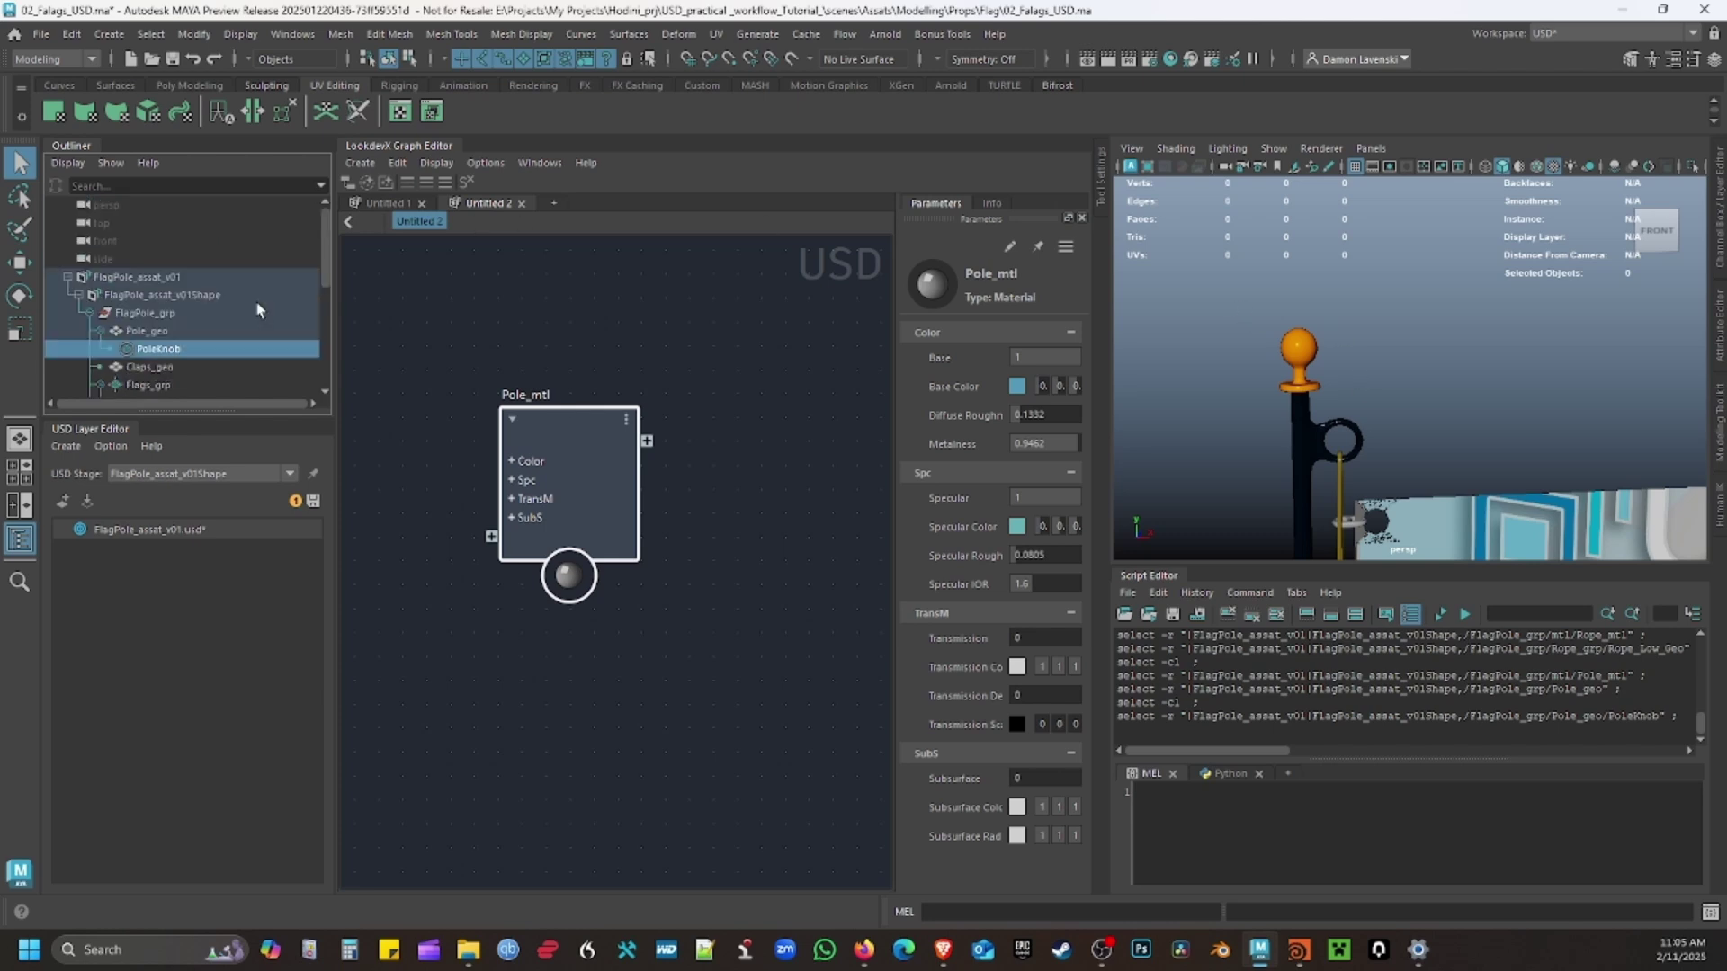
click(166, 355)
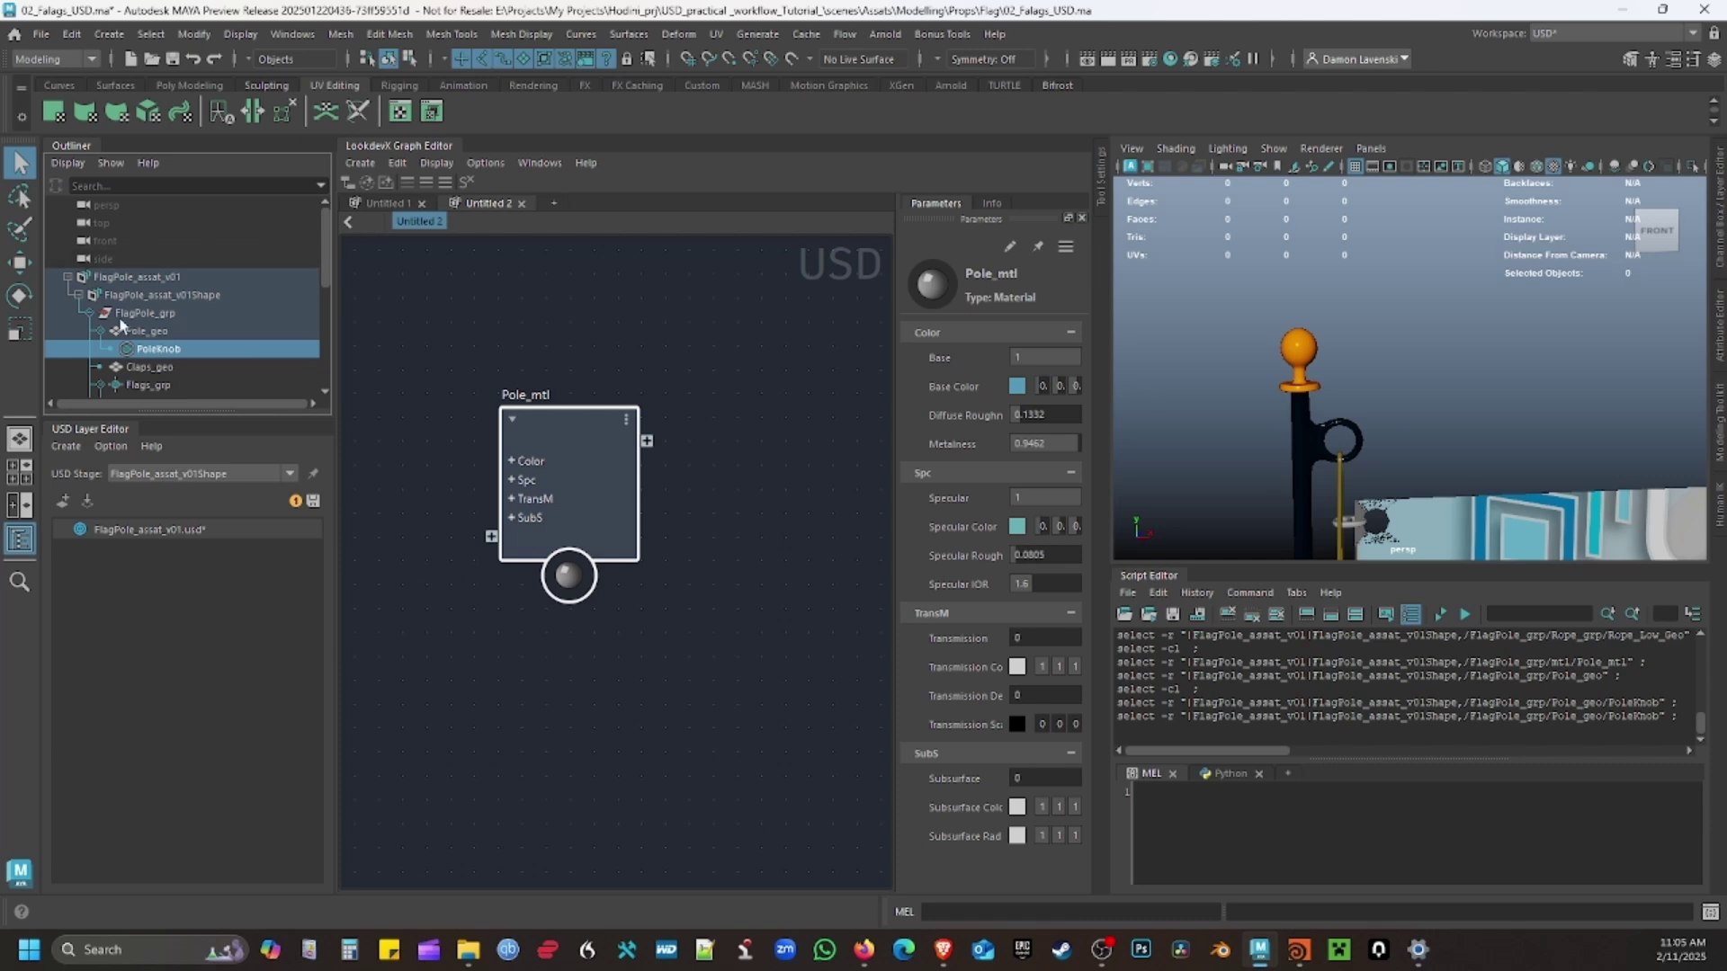
scroll(170, 316, down, 5)
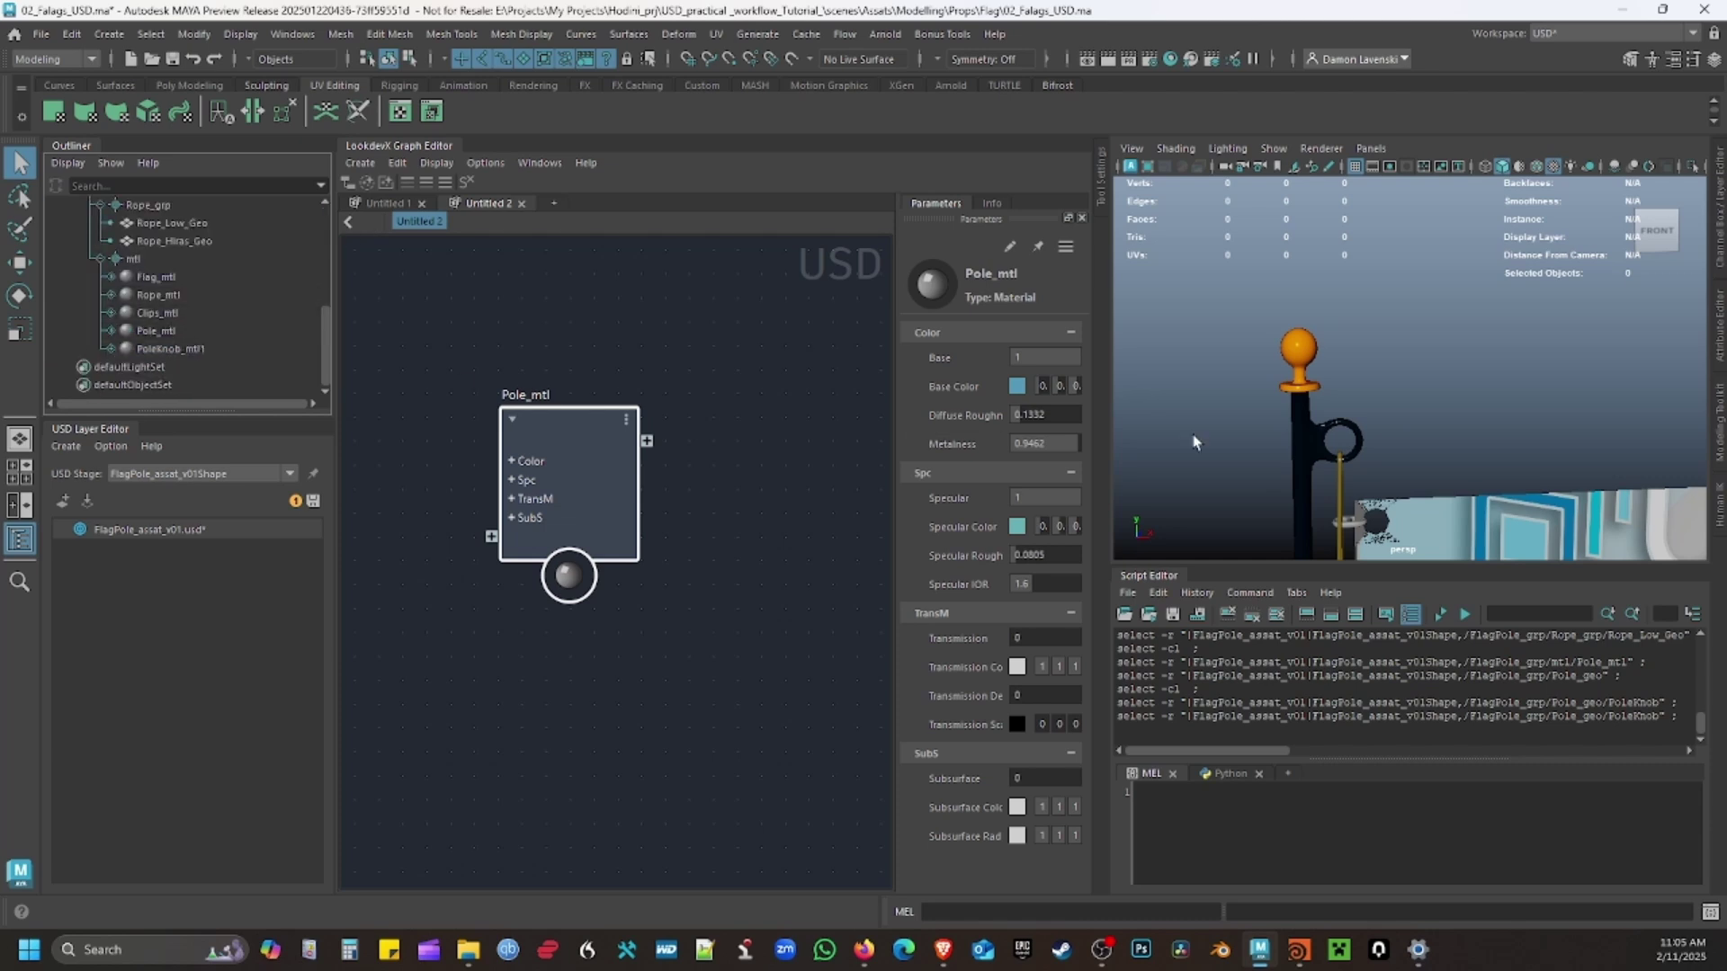
Assign the Clips_mtl material to Claps_geo.
alt+right_drag(1525, 396, 1314, 359)
alt+drag(1475, 450, 1437, 477)
alt+middle_drag(1437, 476, 1438, 353)
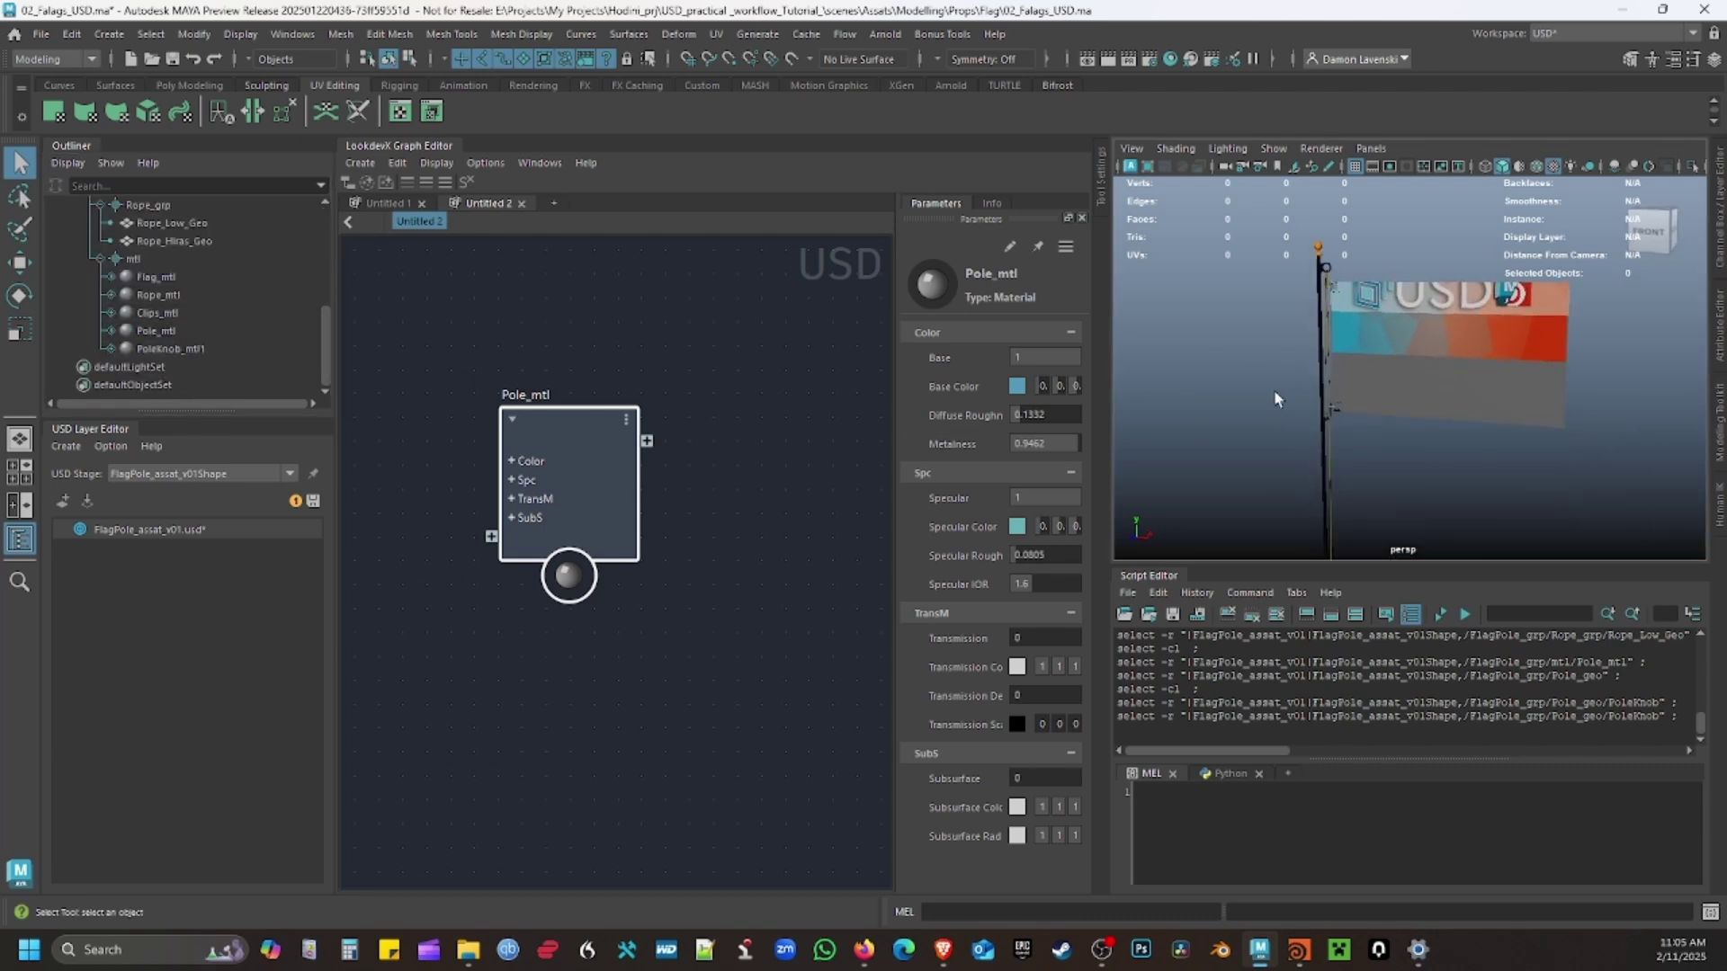
click(202, 312)
scroll(185, 270, up, 4)
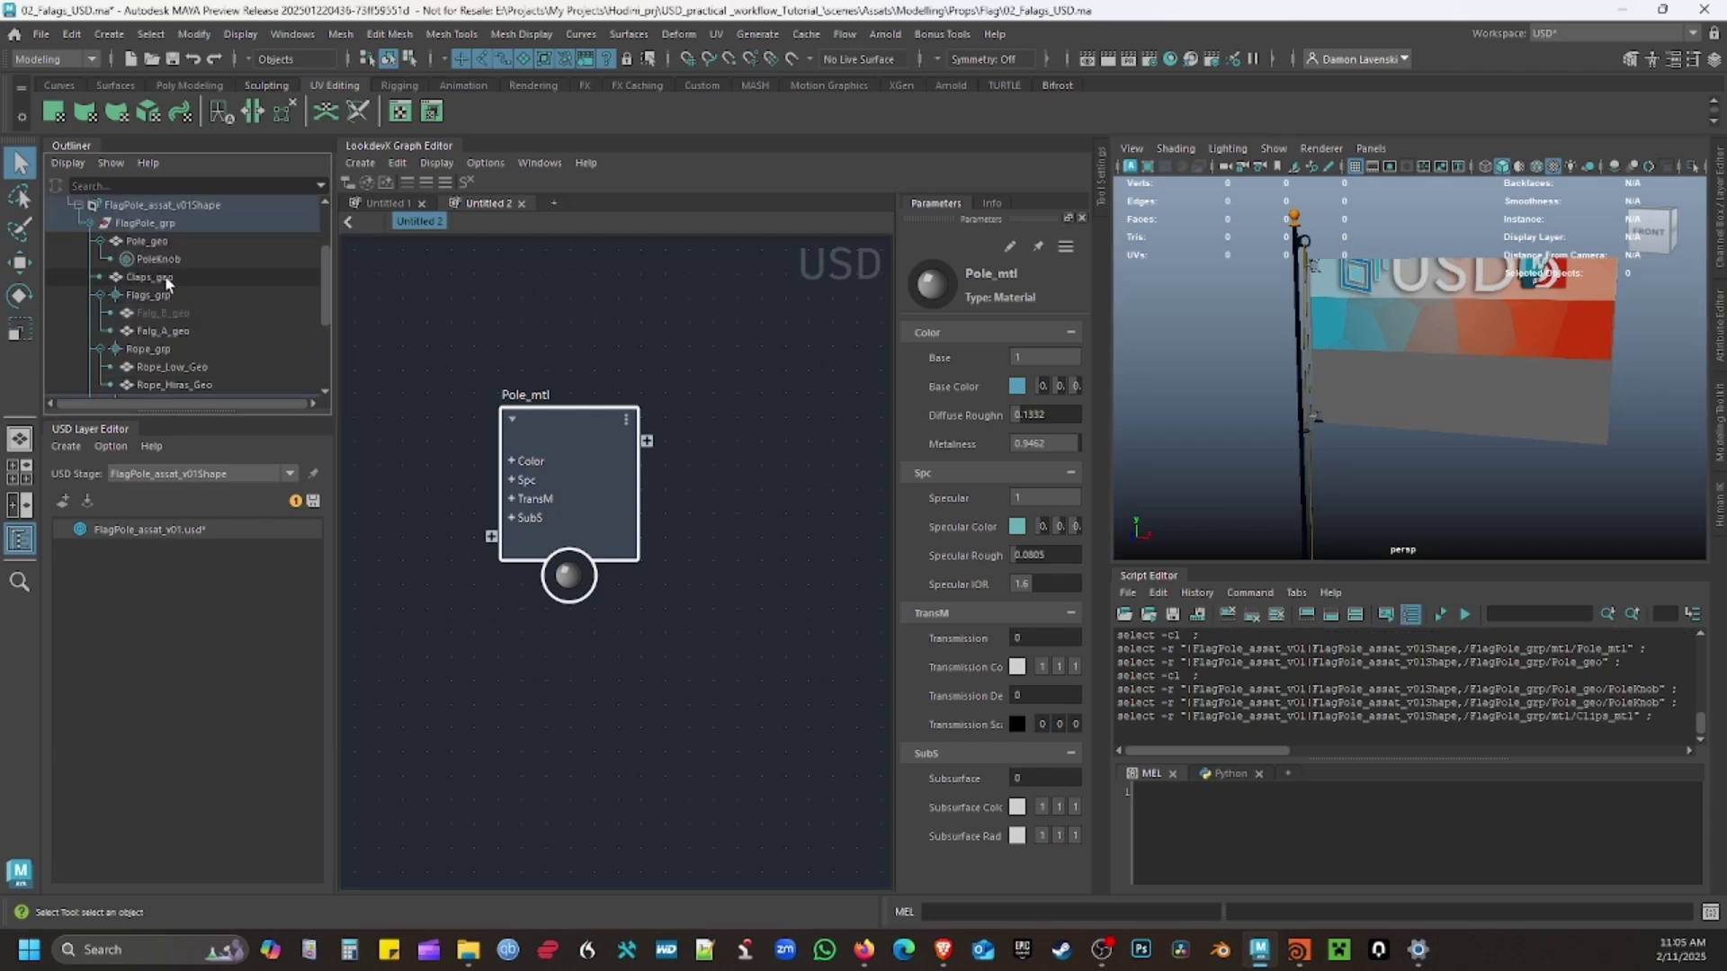
right_click(165, 278)
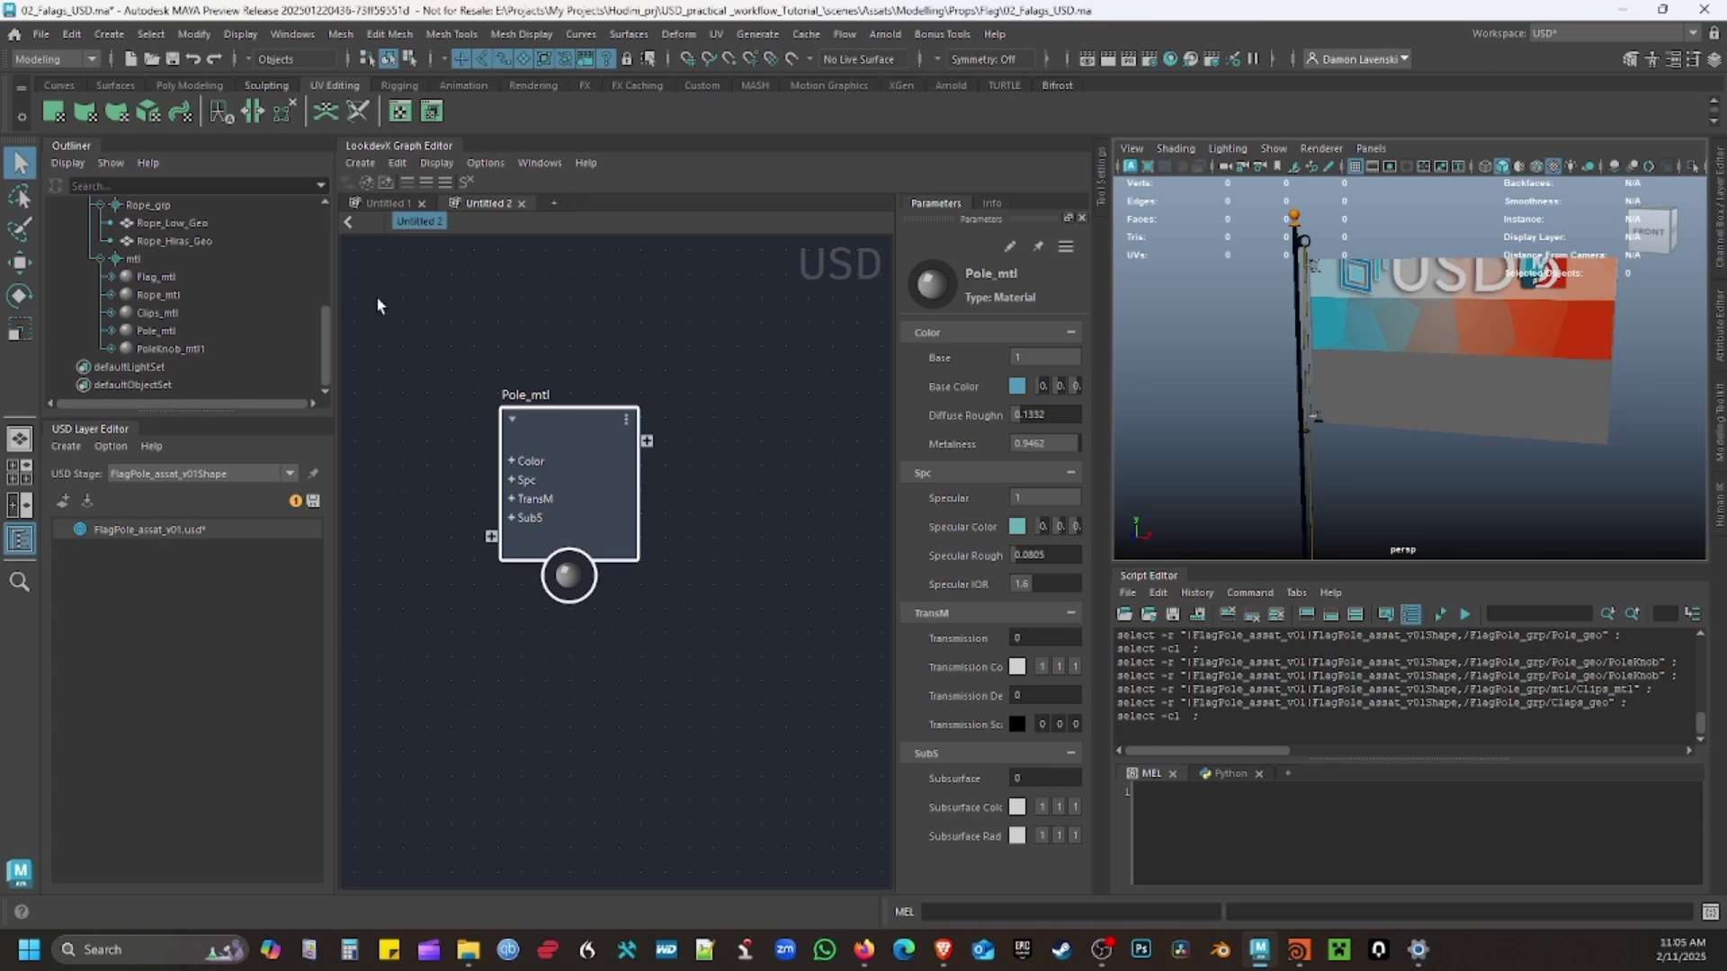
Select the flag geometry Falg_A_geo.
click(1421, 492)
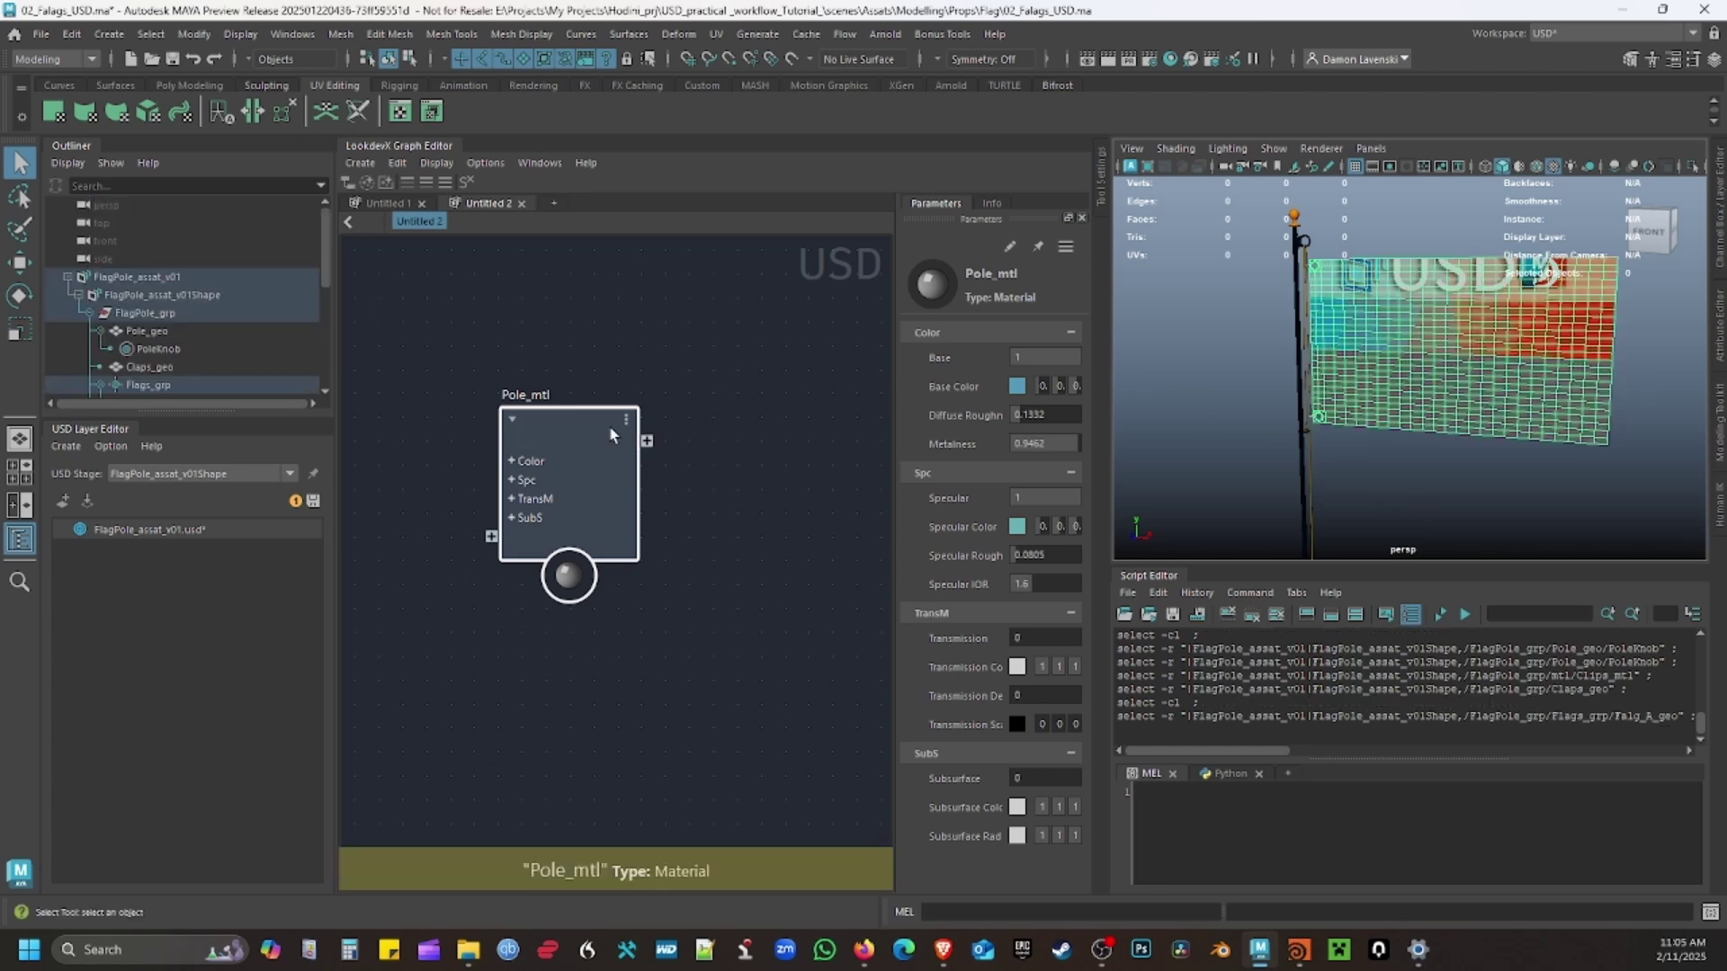